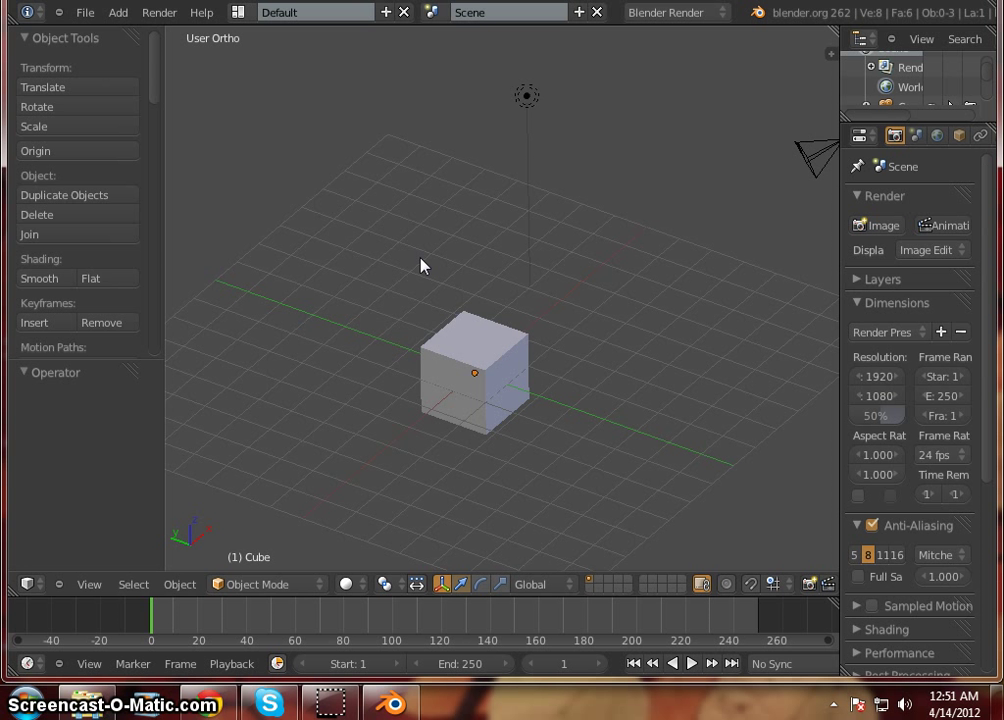
# Examine the default cube and its surrounding grid from closer and farther distances and slightly different angles.
pyautogui.scroll(-5, 491, 267)
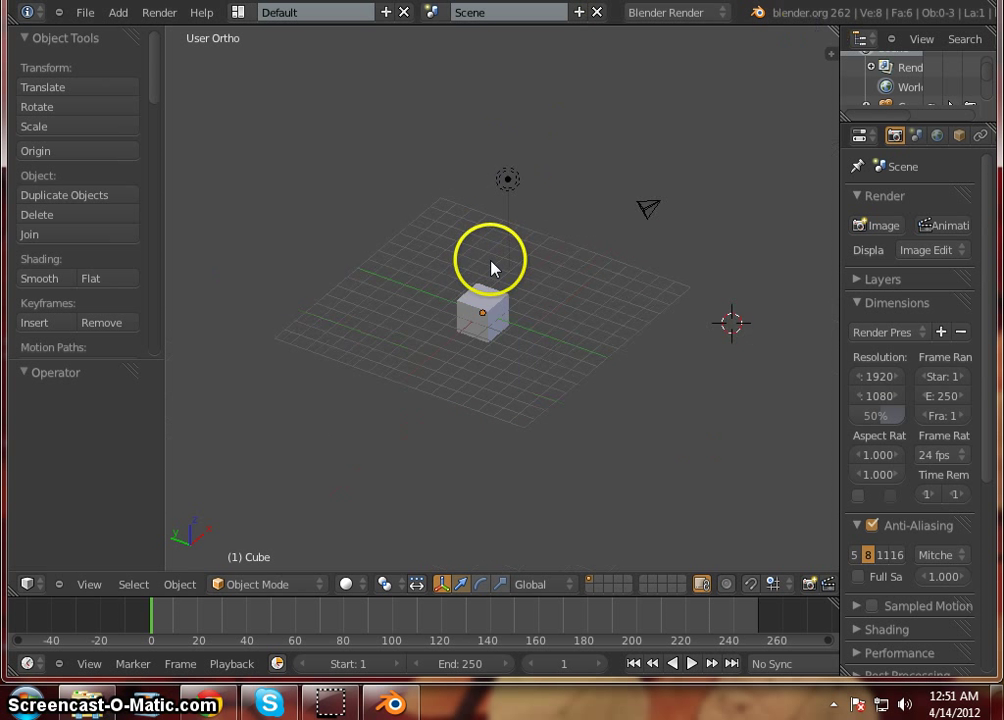
pyautogui.scroll(5, 494, 276)
pyautogui.scroll(-3, 493, 269)
pyautogui.moveTo(515, 340)
pyautogui.mouseDown(button='middle')
pyautogui.moveTo(473, 385)
pyautogui.moveTo(585, 377)
pyautogui.moveTo(363, 365)
pyautogui.moveTo(399, 374)
pyautogui.mouseUp(button='middle')
pyautogui.scroll(4, 484, 307)
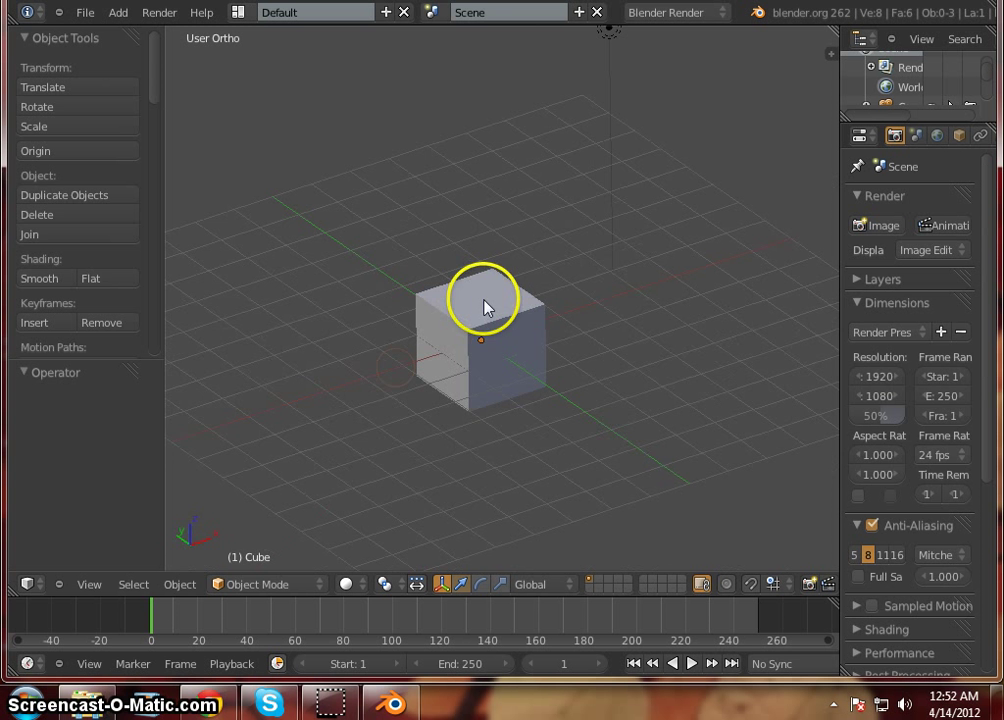
pyautogui.scroll(-3, 405, 316)
pyautogui.moveTo(415, 318)
pyautogui.mouseDown(button='middle')
pyautogui.moveTo(432, 294)
pyautogui.moveTo(417, 269)
pyautogui.moveTo(504, 298)
pyautogui.moveTo(455, 313)
pyautogui.moveTo(425, 300)
pyautogui.moveTo(419, 273)
pyautogui.mouseUp(button='middle')
pyautogui.scroll(3, 406, 250)
pyautogui.scroll(-3, 404, 266)
pyautogui.scroll(3, 347, 264)
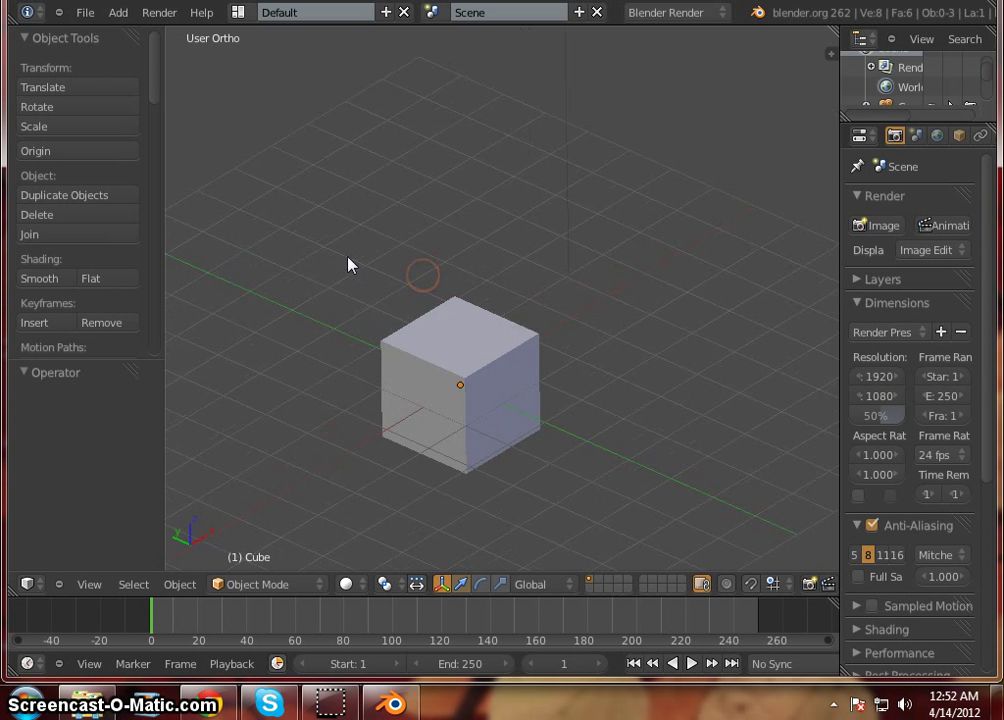
pyautogui.scroll(-2, 408, 285)
pyautogui.scroll(-1, 407, 276)
pyautogui.scroll(2, 524, 253)
pyautogui.scroll(-3, 524, 253)
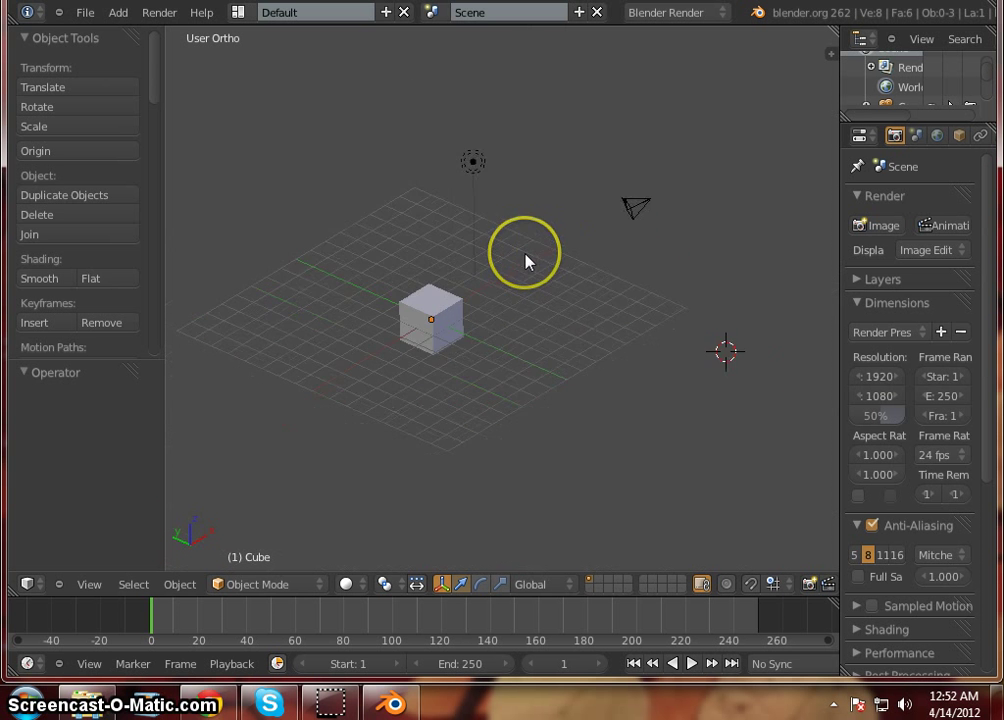
pyautogui.scroll(3, 415, 303)
pyautogui.scroll(1, 415, 306)
pyautogui.scroll(-4, 560, 290)
pyautogui.scroll(4, 578, 246)
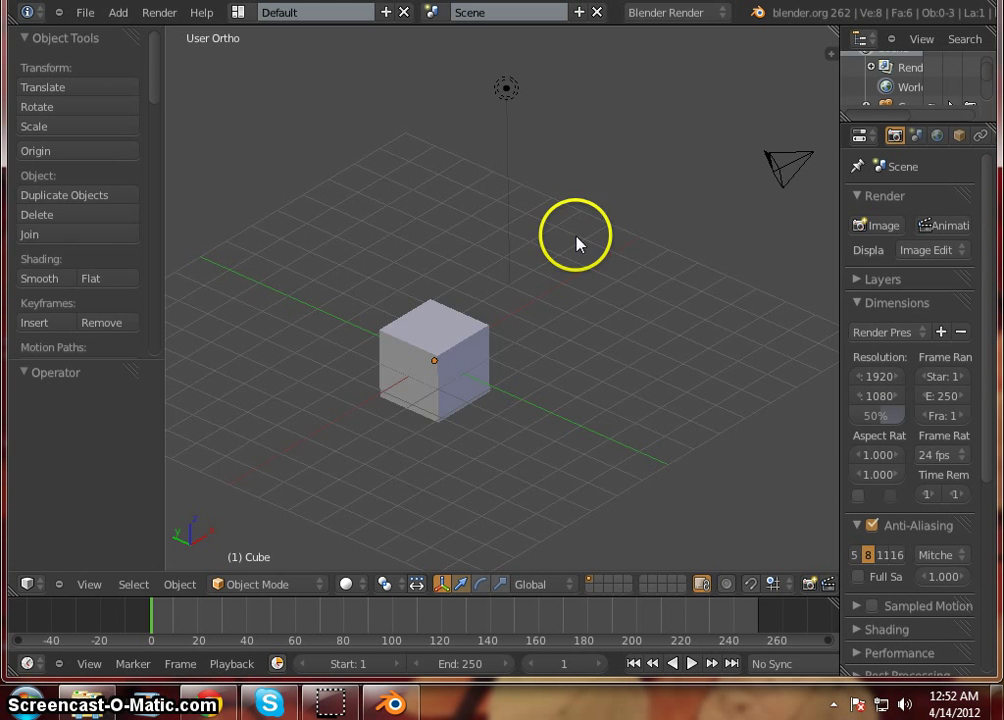
# Inspect the cube from its other sides by orbiting around it at varying distances.
pyautogui.moveTo(449, 375); pyautogui.dragTo(659, 437, button='middle')
pyautogui.scroll(2, 459, 363)
pyautogui.scroll(-4, 459, 363)
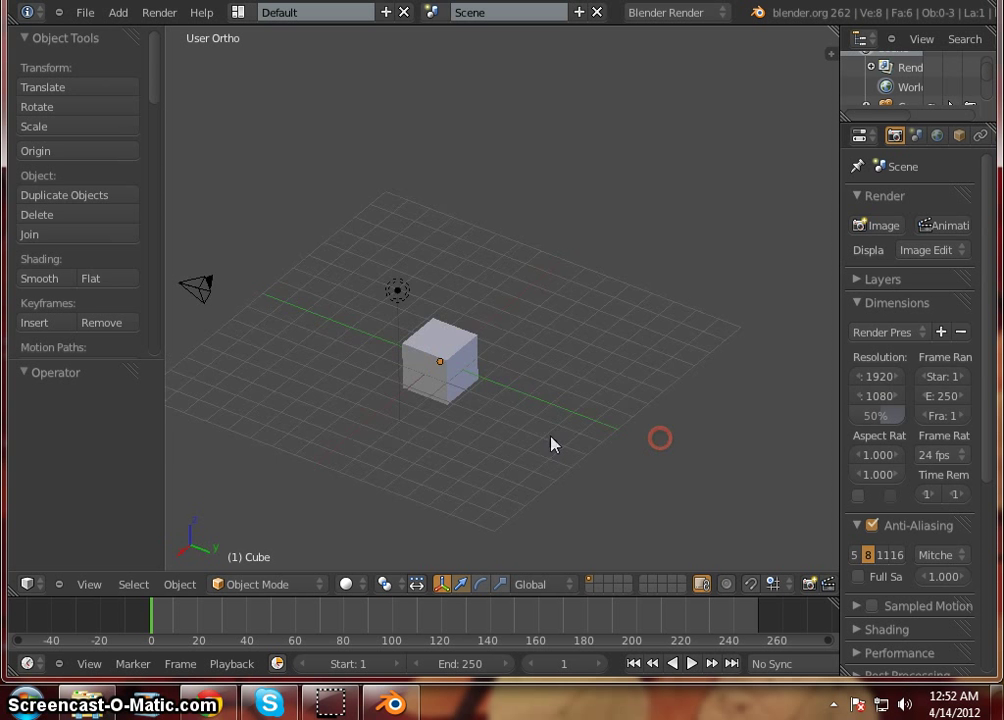
pyautogui.scroll(1, 260, 413)
pyautogui.moveTo(259, 418)
pyautogui.mouseDown(button='middle')
pyautogui.moveTo(576, 415)
pyautogui.moveTo(459, 442)
pyautogui.moveTo(692, 415)
pyautogui.moveTo(486, 452)
pyautogui.moveTo(450, 435)
pyautogui.moveTo(529, 446)
pyautogui.mouseUp(button='middle')
pyautogui.scroll(3, 578, 410)
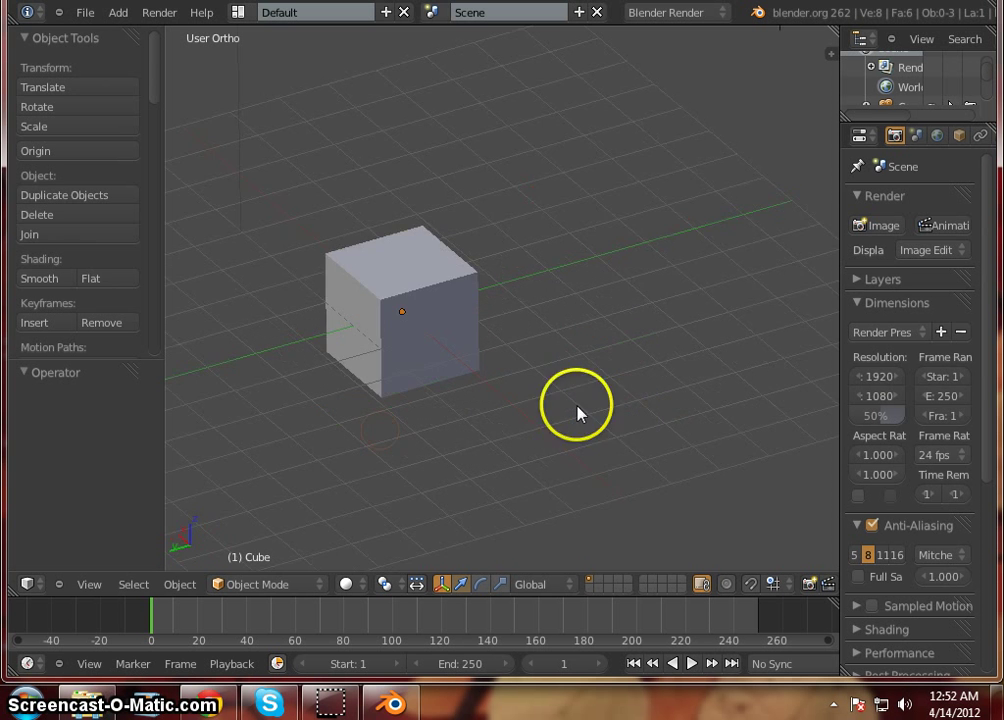
pyautogui.scroll(-5, 535, 370)
pyautogui.scroll(4, 442, 284)
pyautogui.scroll(-3, 532, 379)
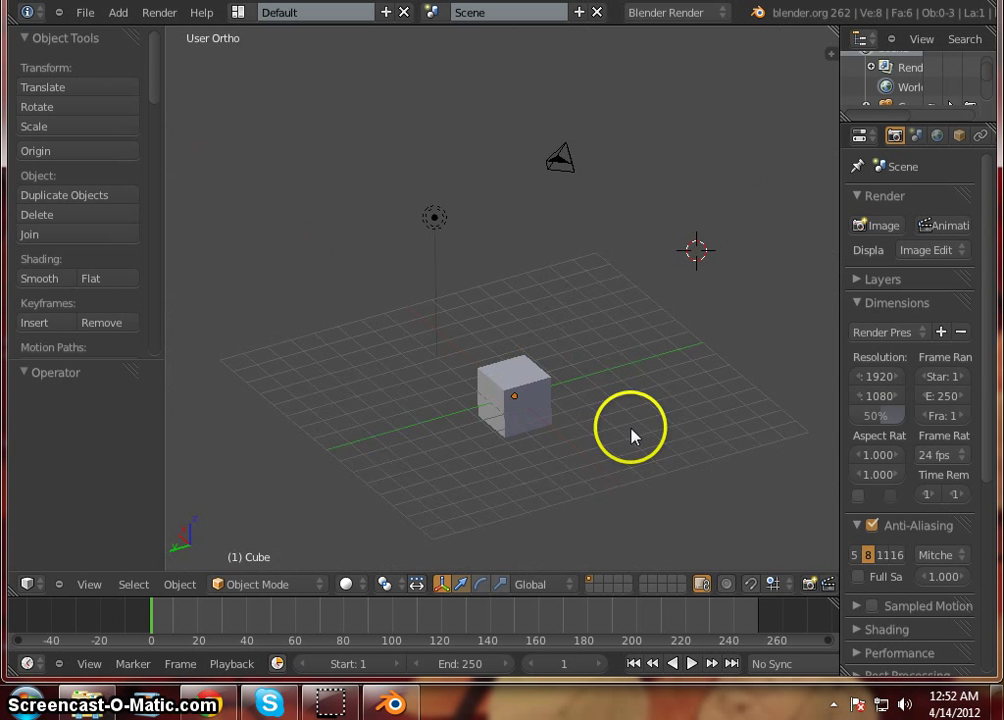
pyautogui.scroll(3, 604, 428)
pyautogui.scroll(-4, 486, 381)
pyautogui.scroll(2, 485, 388)
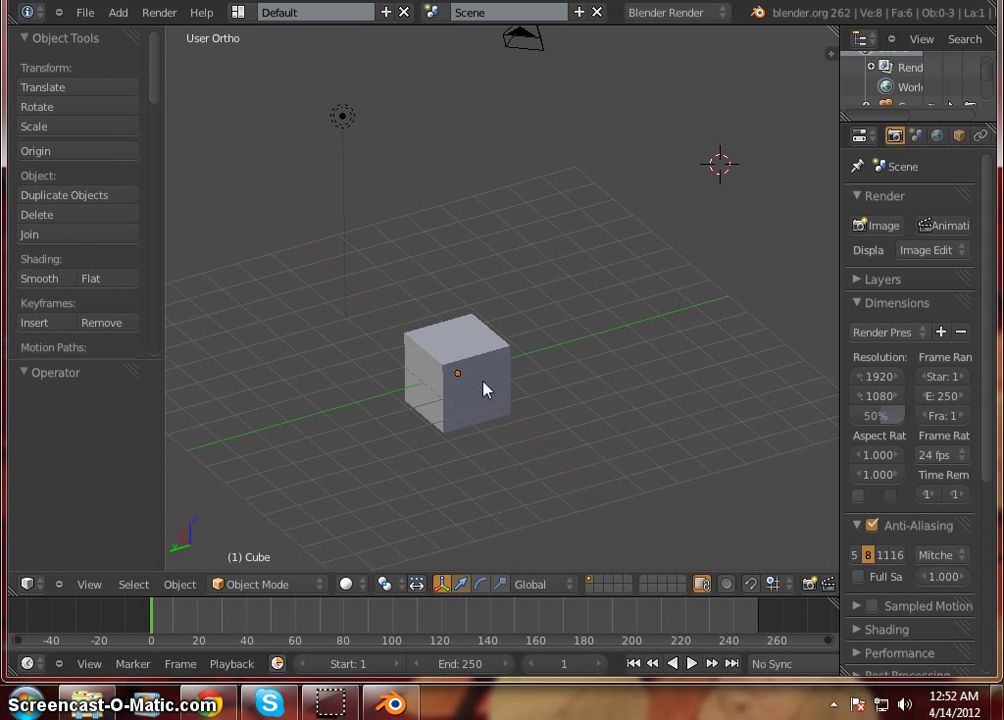
pyautogui.scroll(3, 459, 370)
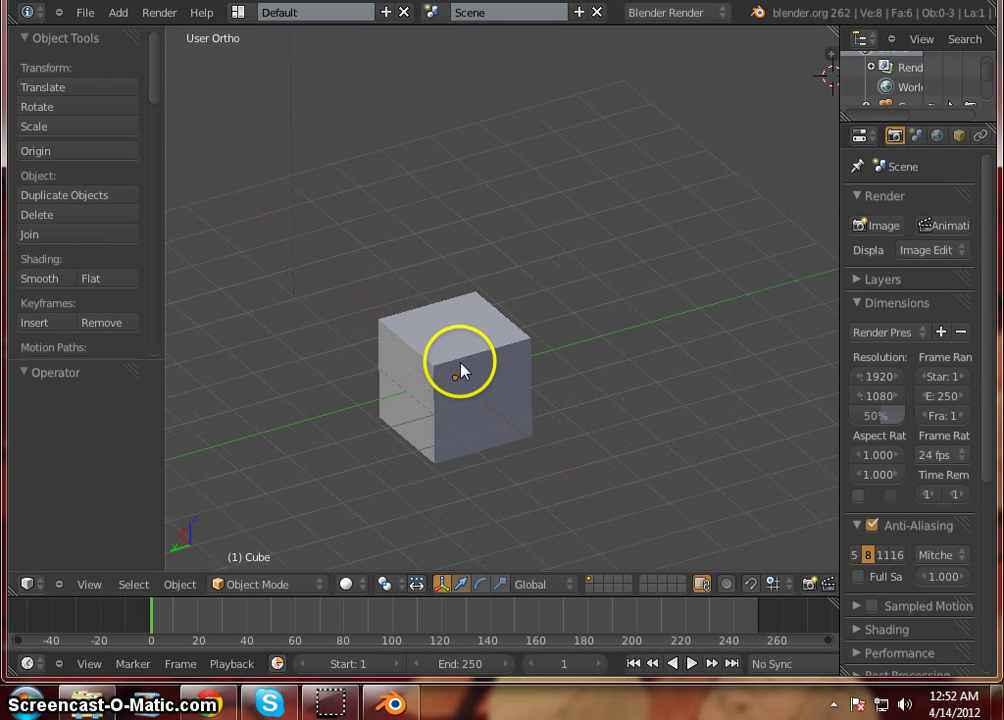
pyautogui.scroll(-5, 462, 376)
pyautogui.moveTo(379, 469)
pyautogui.mouseDown(button='middle')
pyautogui.moveTo(511, 460)
pyautogui.moveTo(356, 442)
pyautogui.moveTo(355, 470)
pyautogui.moveTo(448, 253)
pyautogui.moveTo(450, 354)
pyautogui.moveTo(435, 373)
pyautogui.moveTo(450, 376)
pyautogui.moveTo(403, 437)
pyautogui.moveTo(477, 398)
pyautogui.moveTo(414, 416)
pyautogui.moveTo(406, 484)
pyautogui.moveTo(450, 404)
pyautogui.moveTo(392, 410)
pyautogui.mouseUp(button='middle')
pyautogui.scroll(1, 415, 367)
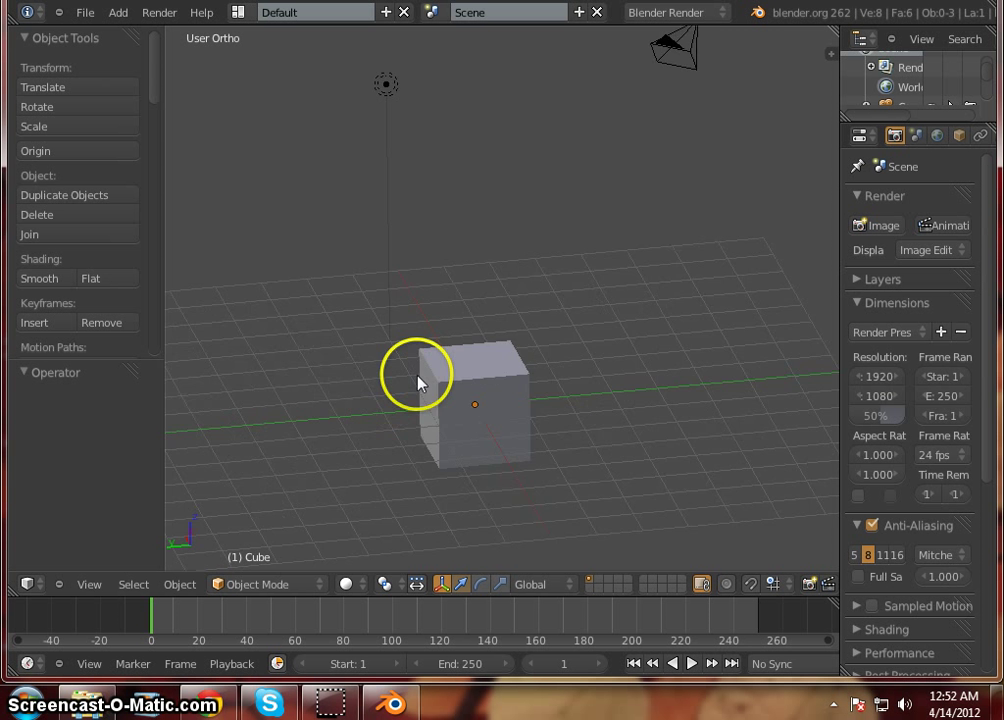
# Examine the cube, lamp and camera from low and raised viewpoints using continuous and stepped zooming.
pyautogui.scroll(-3, 418, 376)
pyautogui.moveTo(440, 357)
pyautogui.keyDown('ctrl'); pyautogui.mouseDown(button='middle')
pyautogui.moveTo(441, 376)
pyautogui.moveTo(600, 141)
pyautogui.moveTo(465, 313)
pyautogui.mouseUp(button='middle'); pyautogui.keyUp('ctrl')
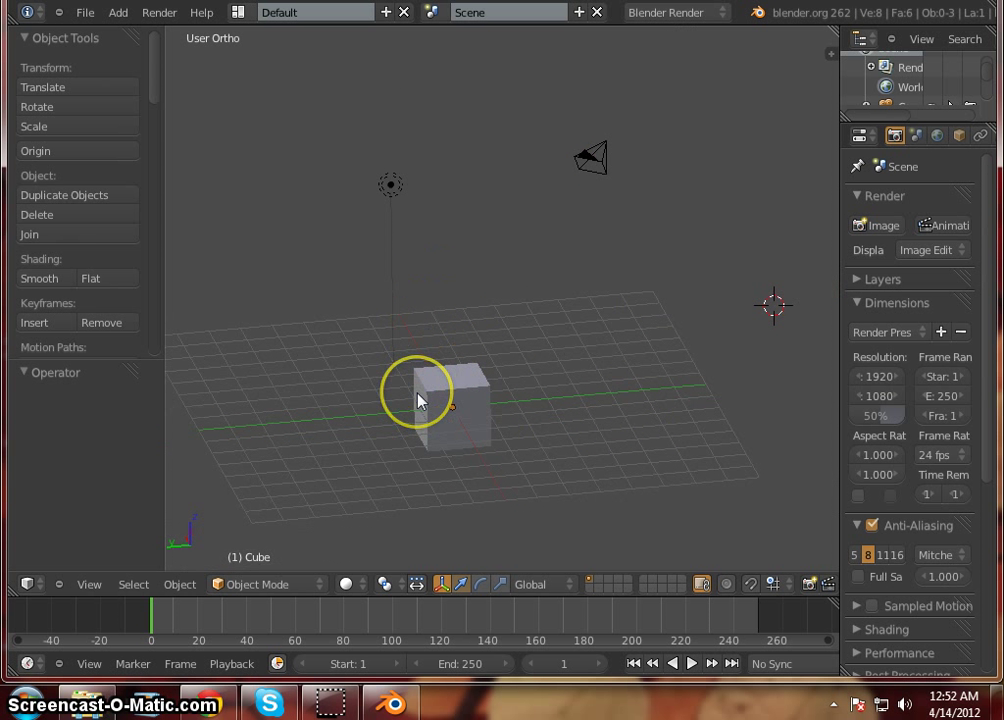
pyautogui.keyDown('ctrl'); pyautogui.moveTo(418, 400); pyautogui.dragTo(438, 326, button='middle'); pyautogui.keyUp('ctrl')
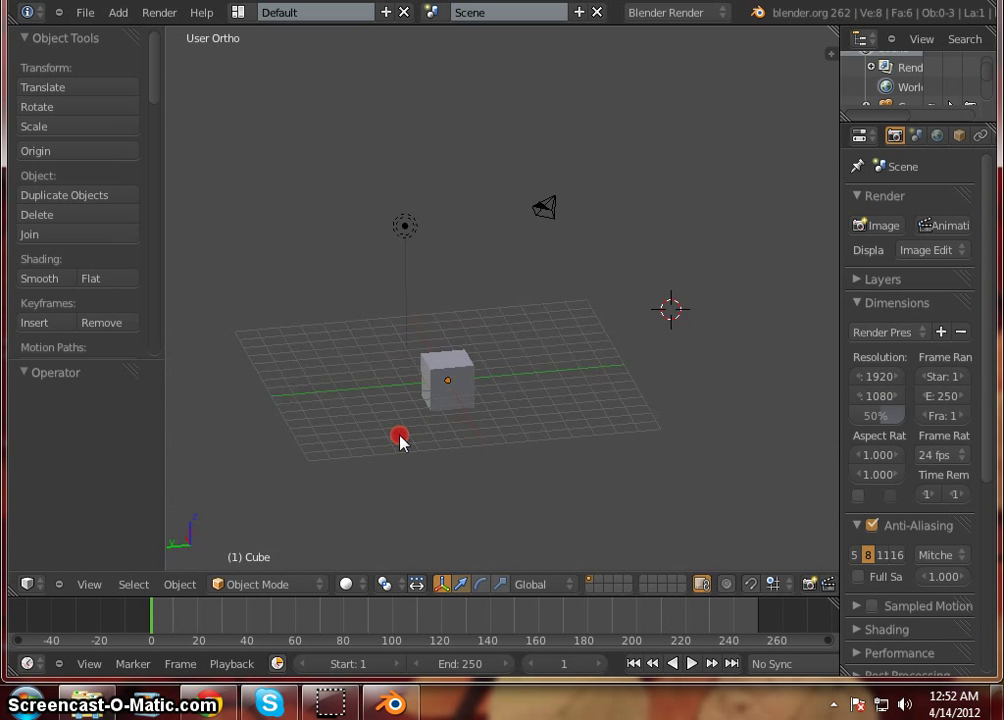
pyautogui.moveTo(400, 440)
pyautogui.mouseDown(button='middle')
pyautogui.moveTo(675, 404)
pyautogui.moveTo(316, 442)
pyautogui.moveTo(525, 466)
pyautogui.moveTo(428, 482)
pyautogui.mouseUp(button='middle')
pyautogui.keyDown('ctrl'); pyautogui.moveTo(433, 341); pyautogui.dragTo(465, 392, button='middle'); pyautogui.keyUp('ctrl')
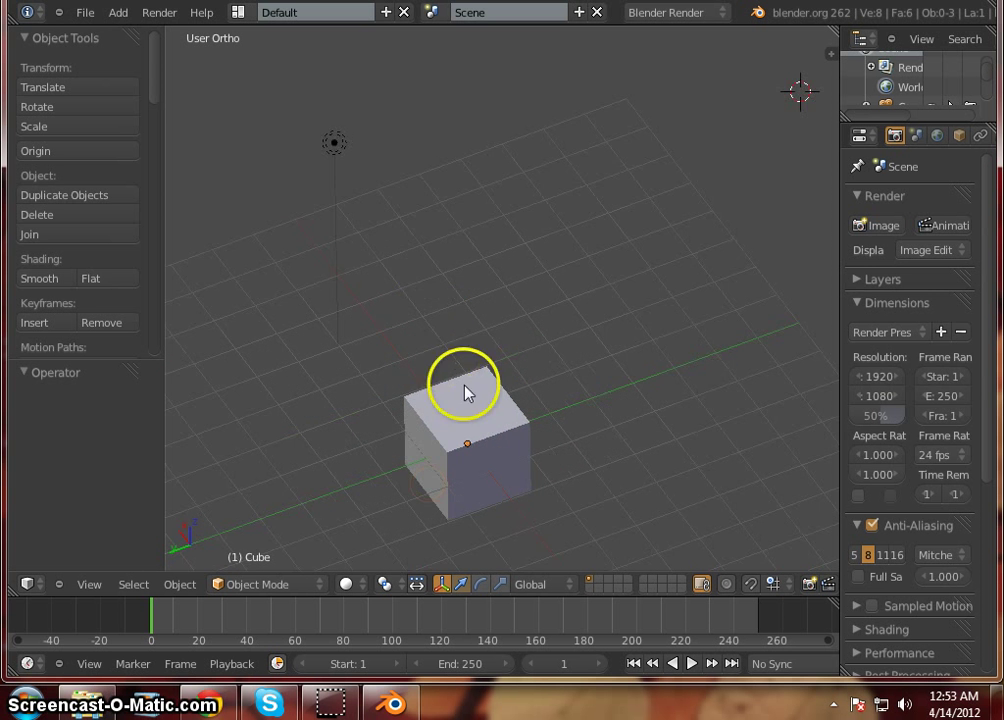
pyautogui.scroll(-5, 387, 255)
pyautogui.scroll(4, 390, 277)
pyautogui.scroll(-4, 393, 144)
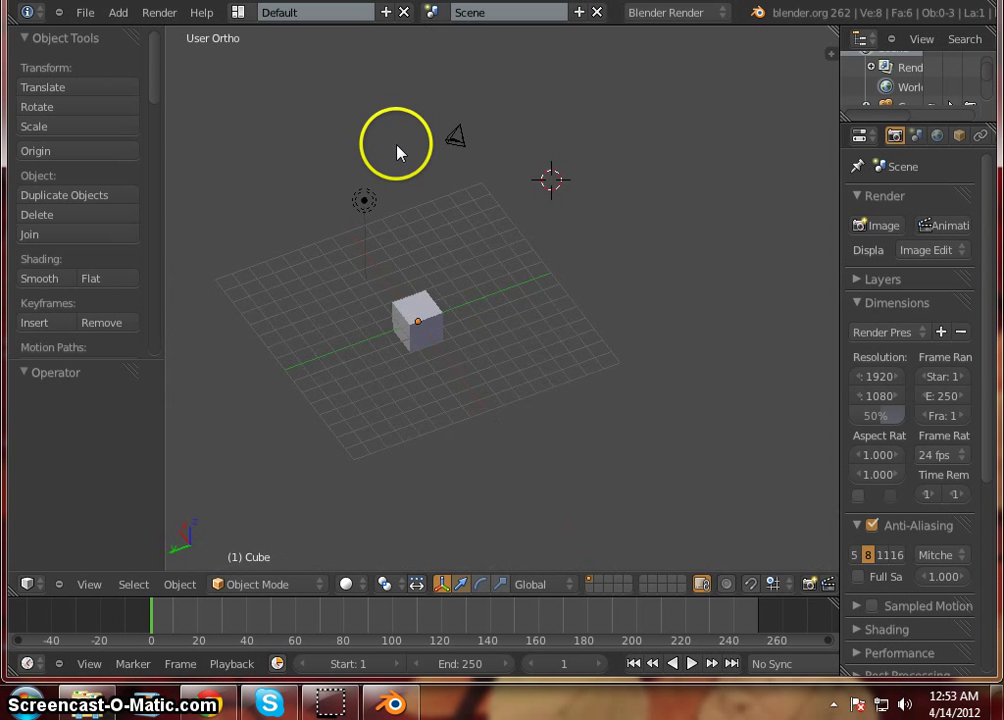
pyautogui.scroll(2, 400, 170)
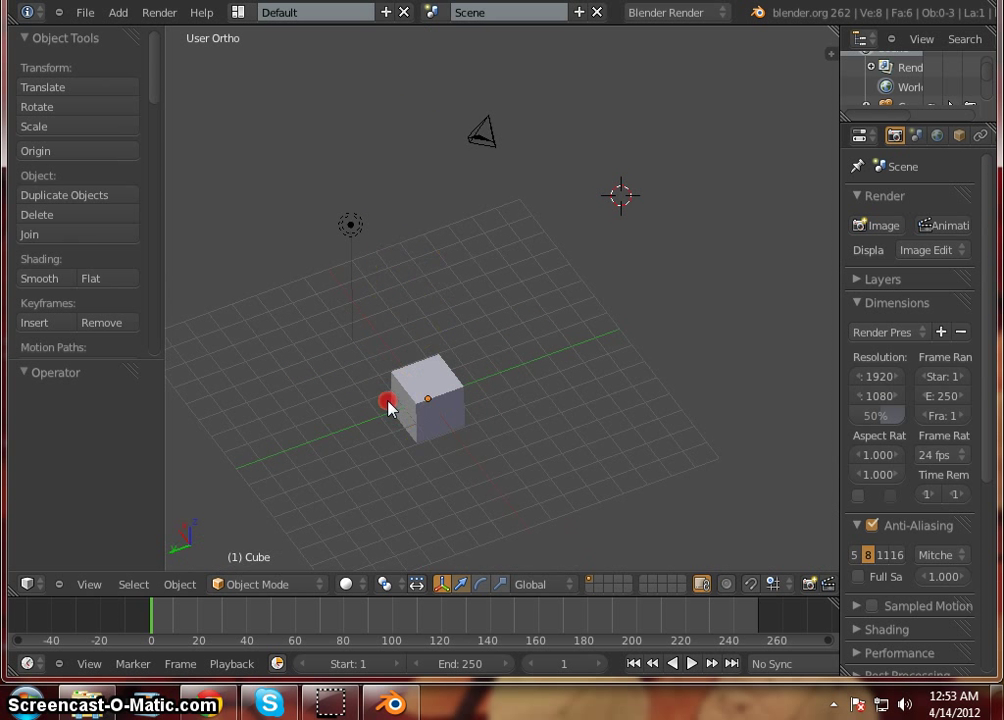
pyautogui.moveTo(388, 407); pyautogui.dragTo(289, 395, button='middle')
pyautogui.scroll(4, 338, 388)
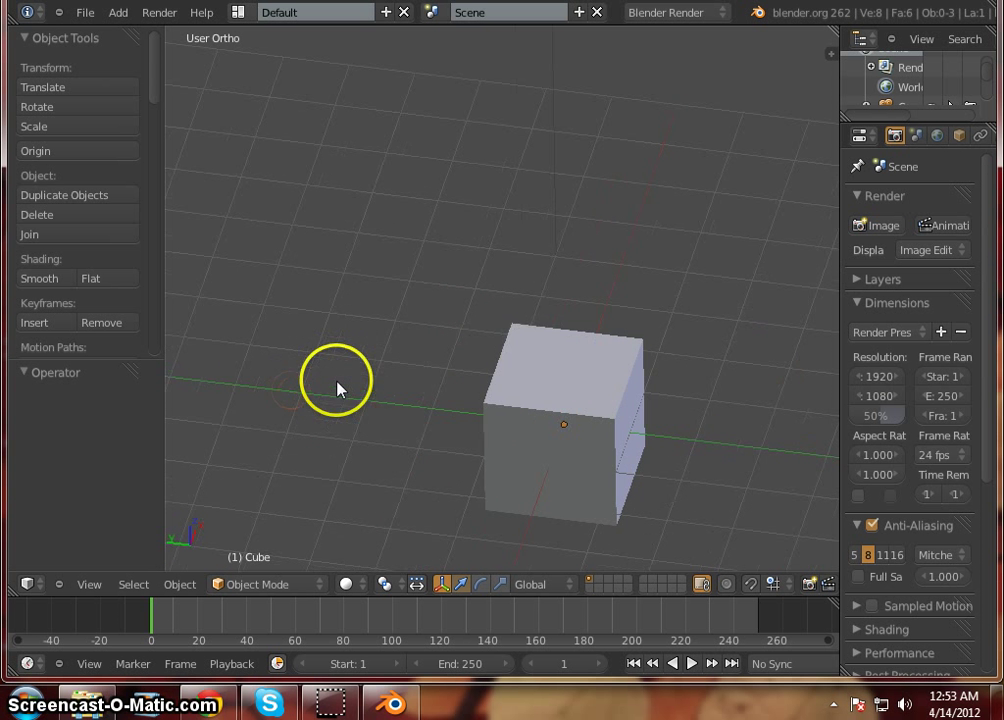
pyautogui.scroll(-2, 262, 270)
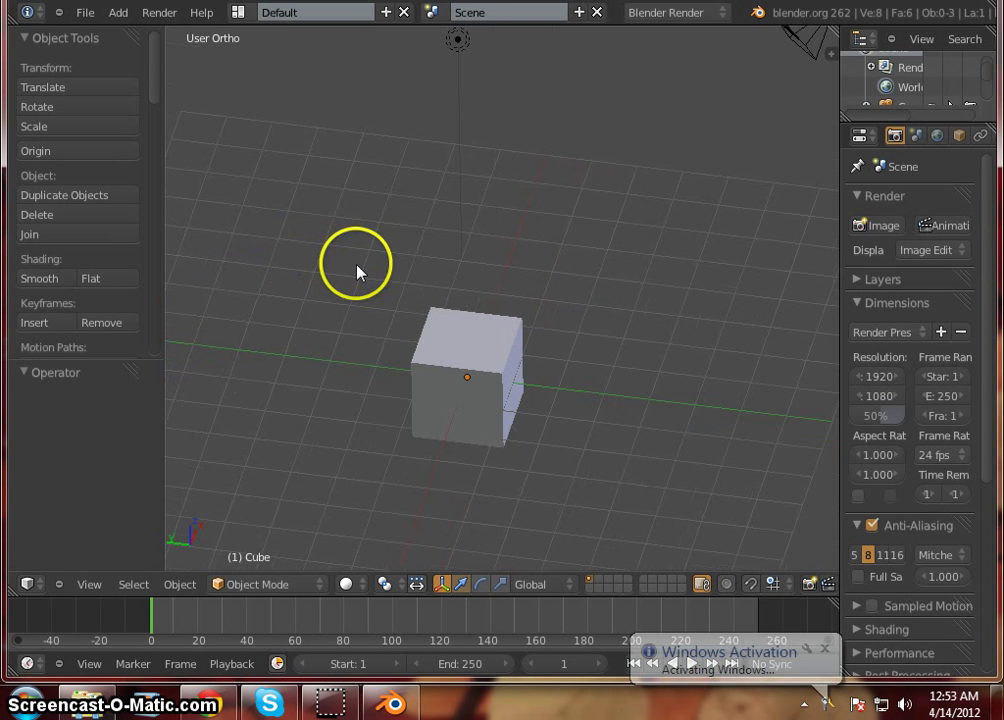
# Dismiss the Windows activation notifications and delete the default cube from the scene.
pyautogui.click(825, 649)
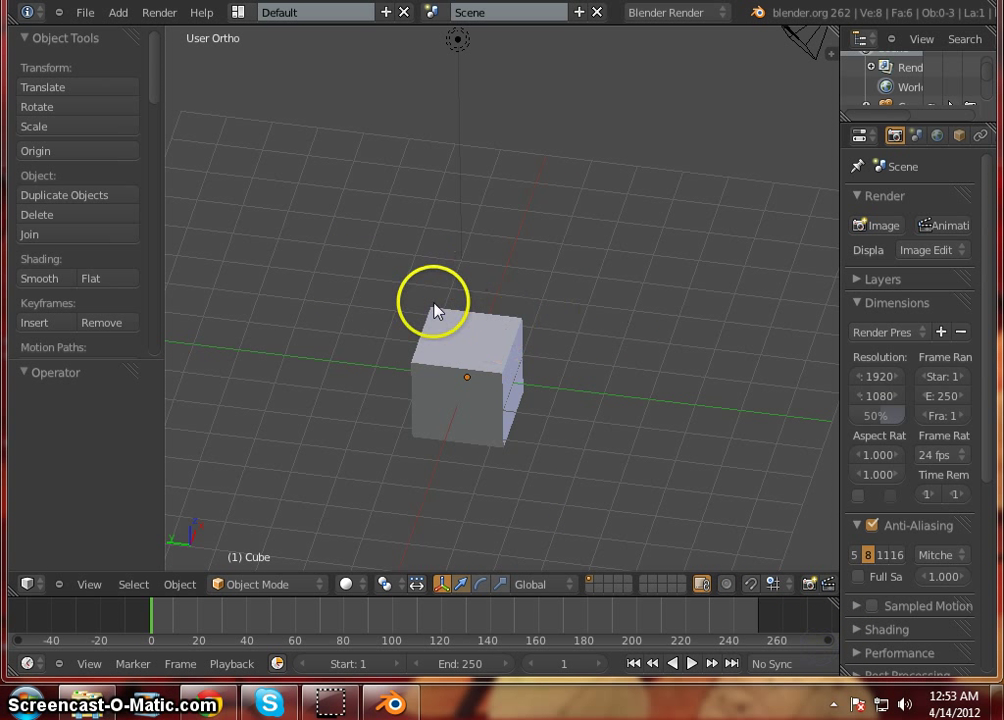
pyautogui.scroll(-3, 403, 285)
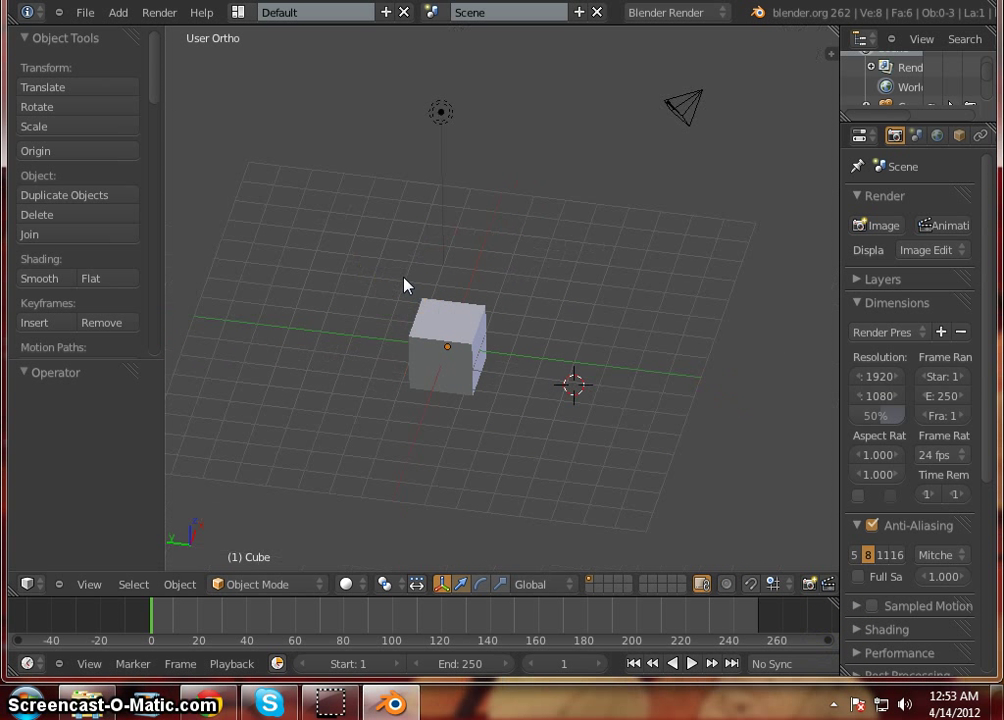
pyautogui.rightClick(443, 348)
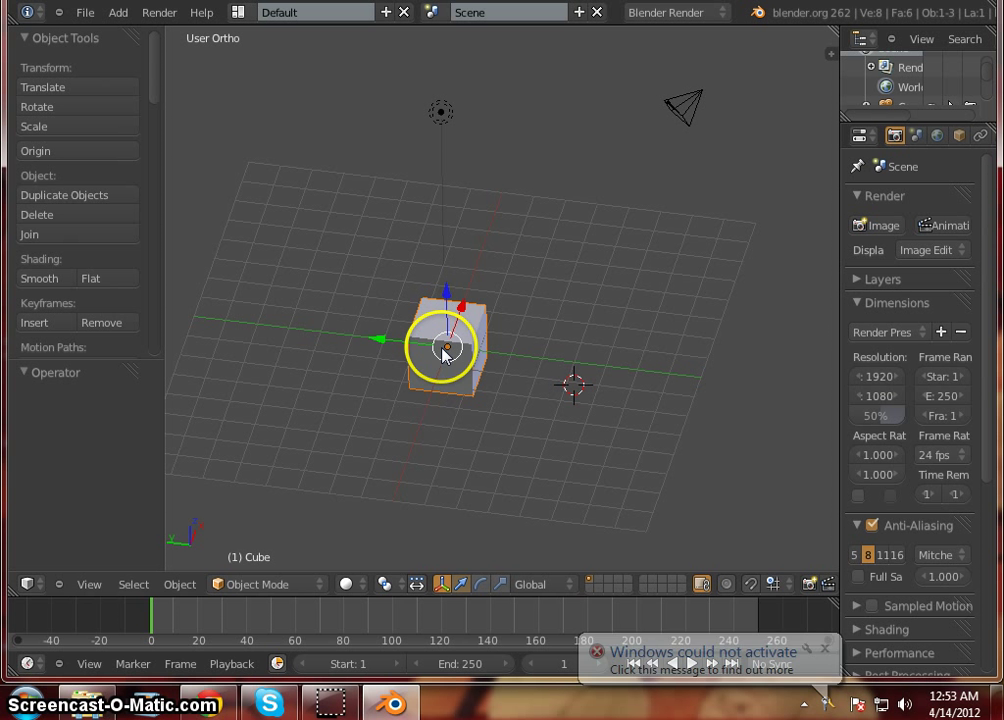
pyautogui.click(825, 649)
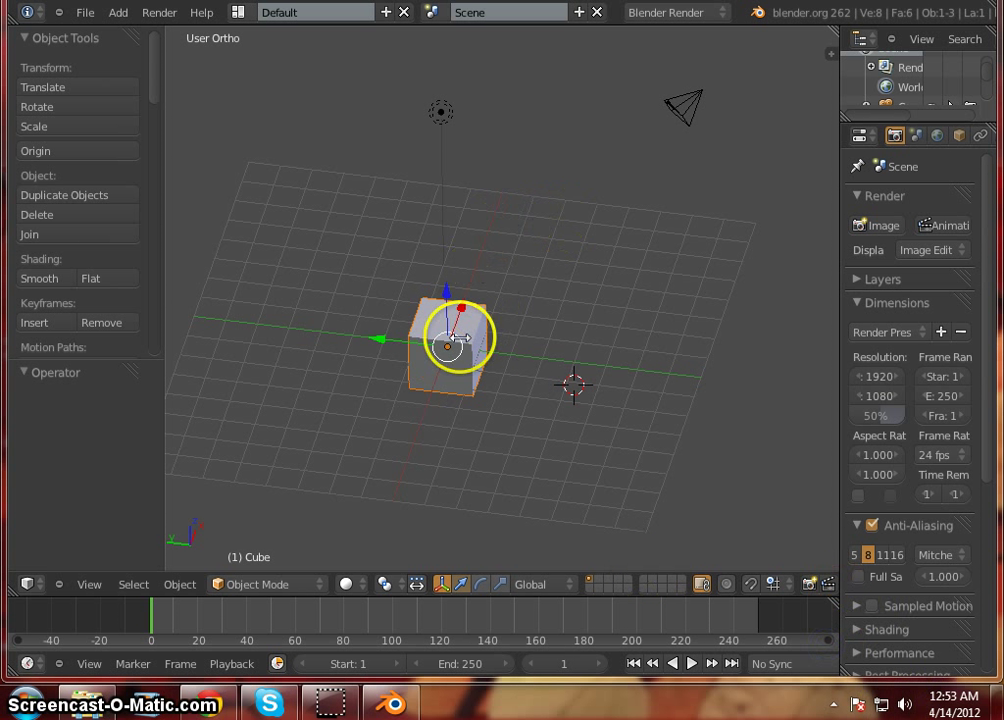
pyautogui.click(470, 363)
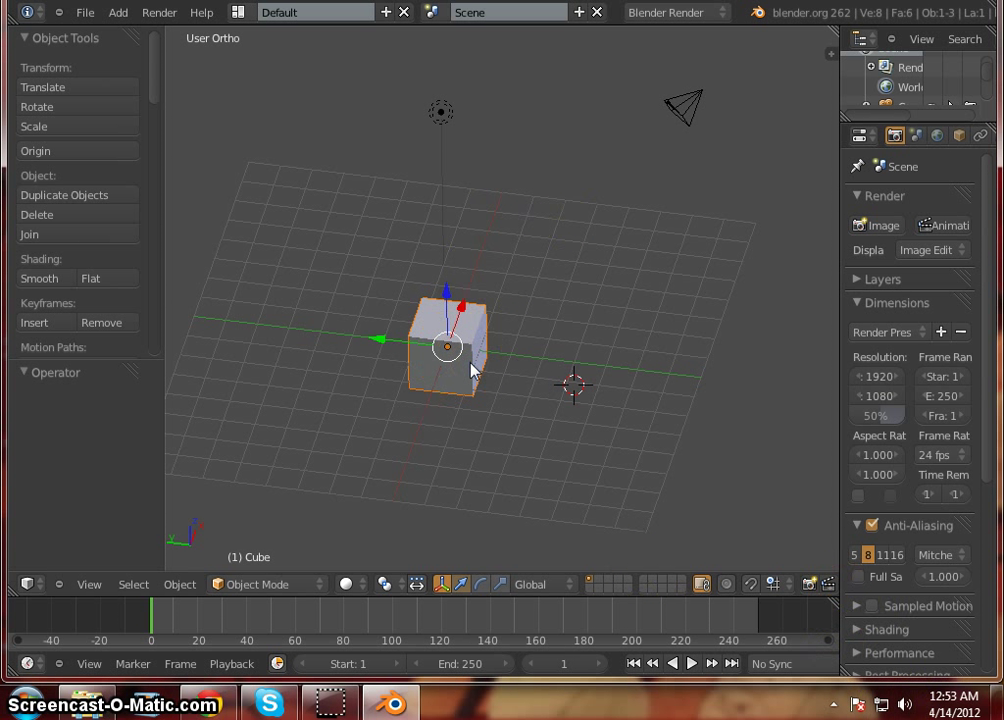
pyautogui.press('x')
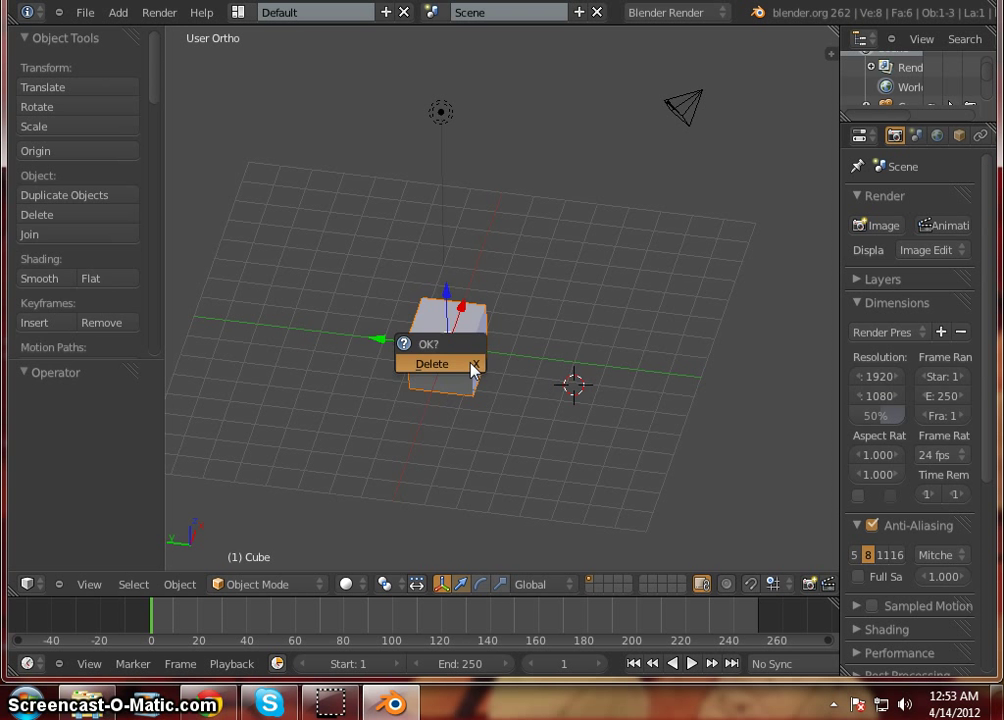
pyautogui.click(471, 364)
# Add a cylinder mesh to the empty scene.
pyautogui.moveTo(343, 401)
pyautogui.mouseDown(button='middle')
pyautogui.moveTo(376, 383)
pyautogui.moveTo(503, 366)
pyautogui.moveTo(495, 375)
pyautogui.moveTo(505, 385)
pyautogui.mouseUp(button='middle')
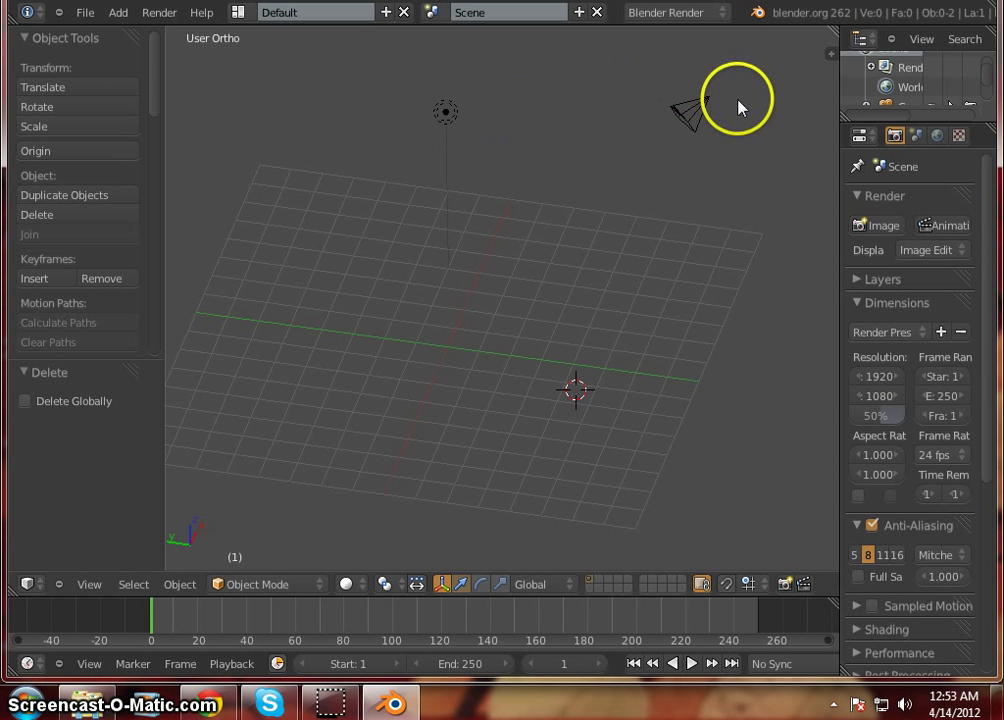
pyautogui.click(118, 13)
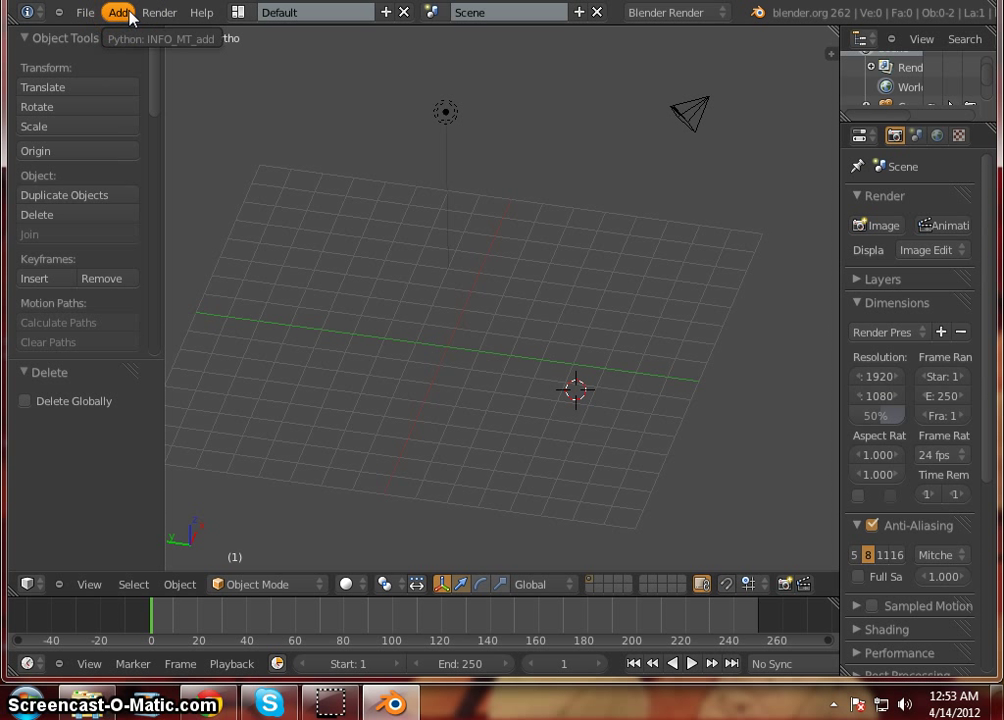
pyautogui.click(129, 13)
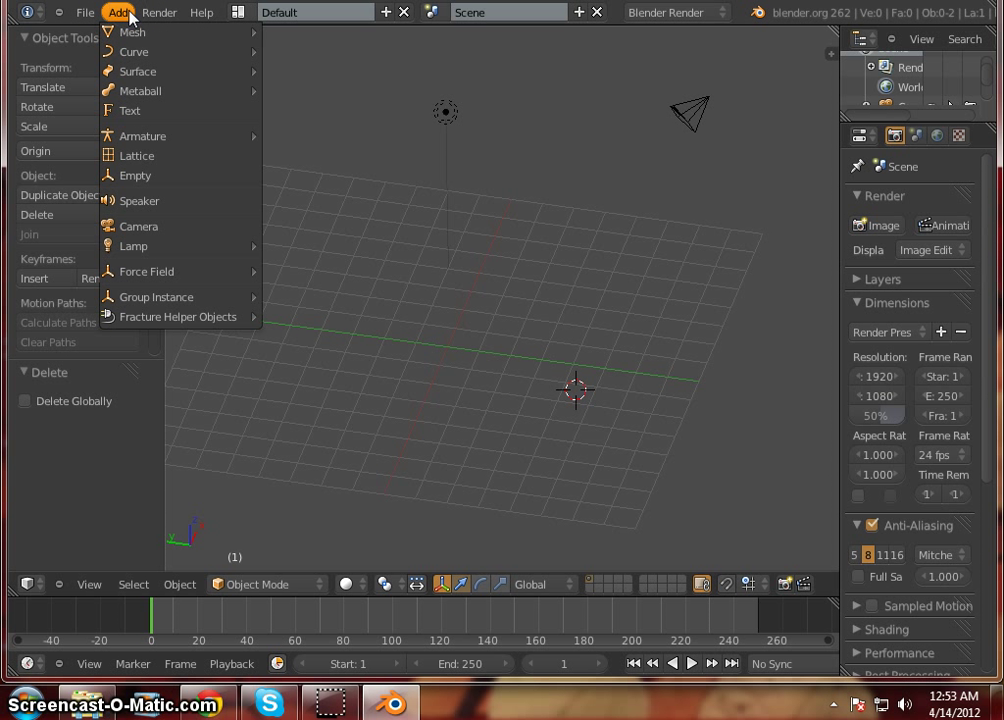
pyautogui.click(132, 30)
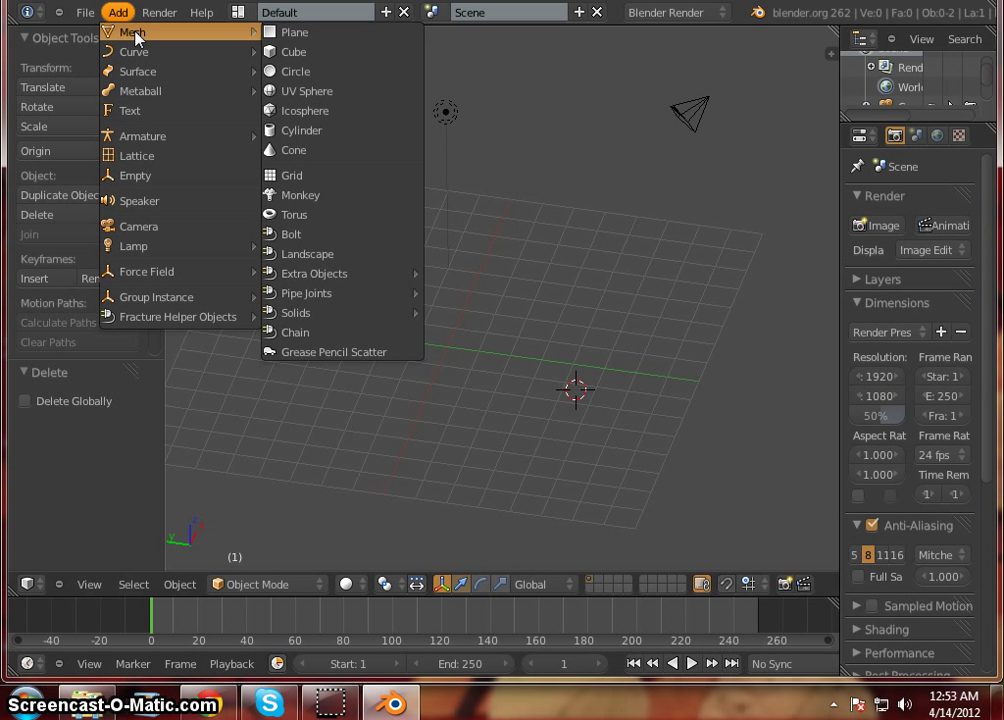
pyautogui.click(319, 128)
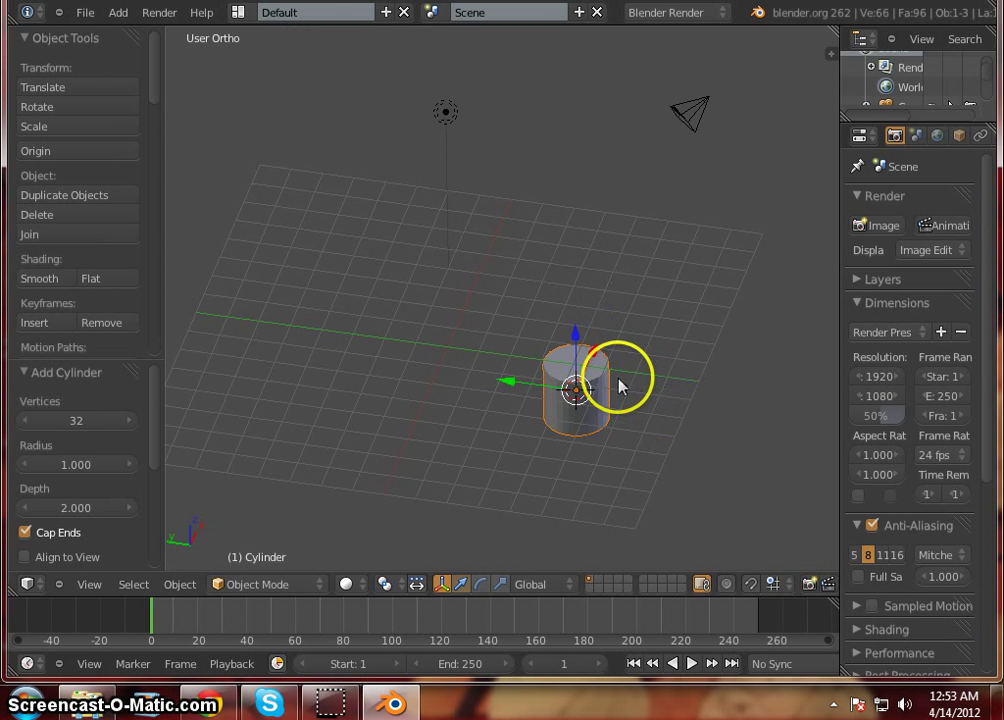
pyautogui.scroll(-1, 618, 380)
pyautogui.scroll(2, 578, 358)
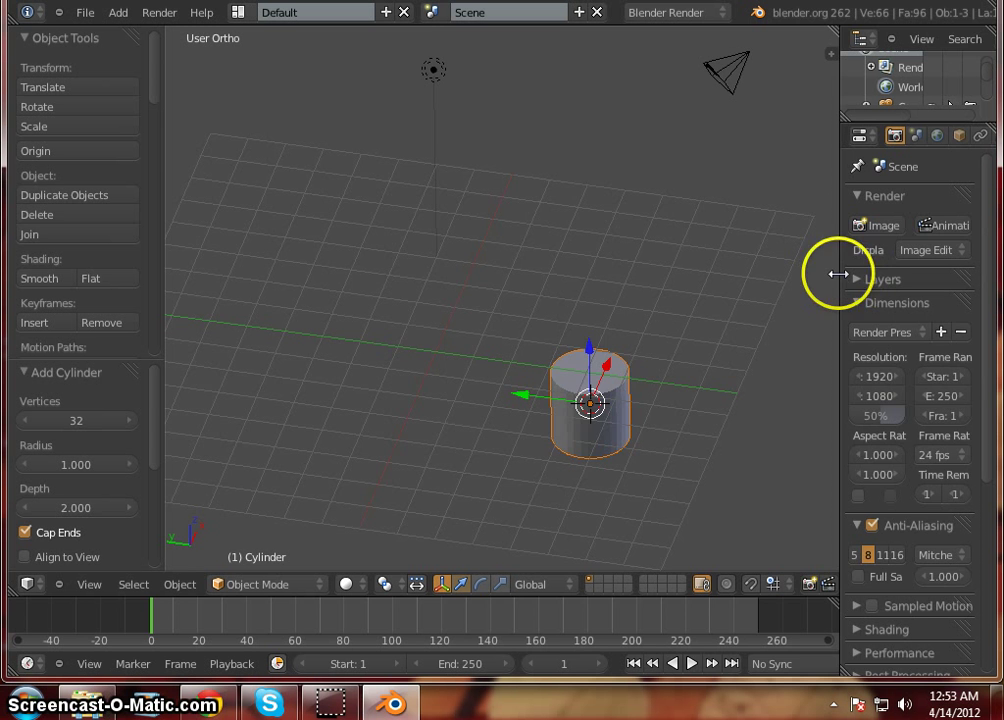
# Widen the properties editor and set the cylinder's X, Y and Z location to 0 in its object transform settings.
pyautogui.moveTo(841, 275); pyautogui.dragTo(658, 272)
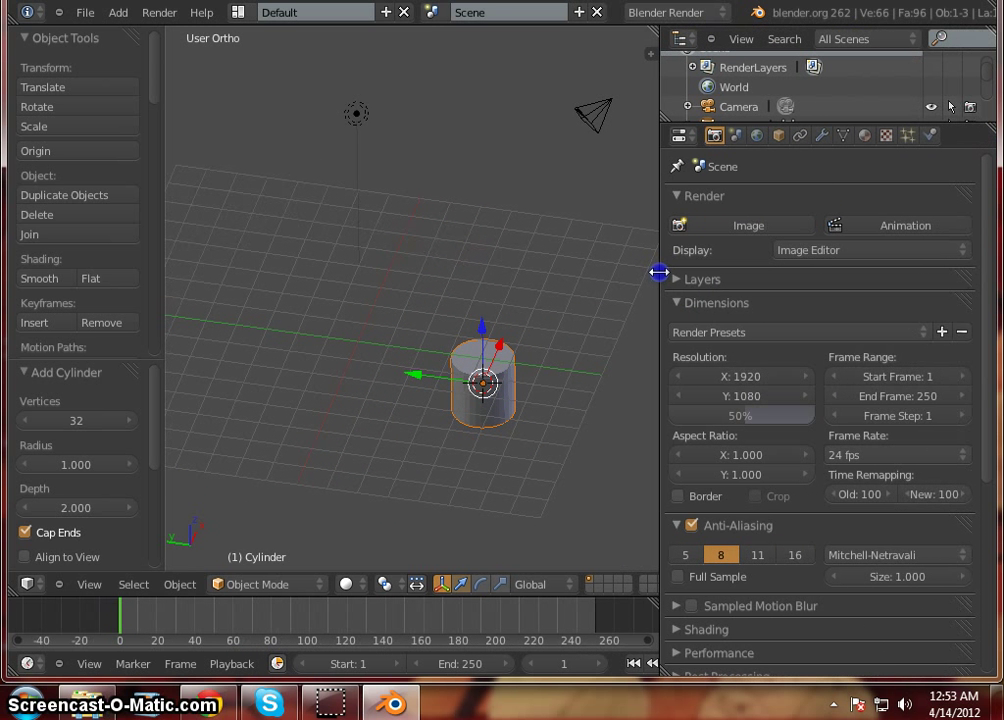
pyautogui.click(779, 135)
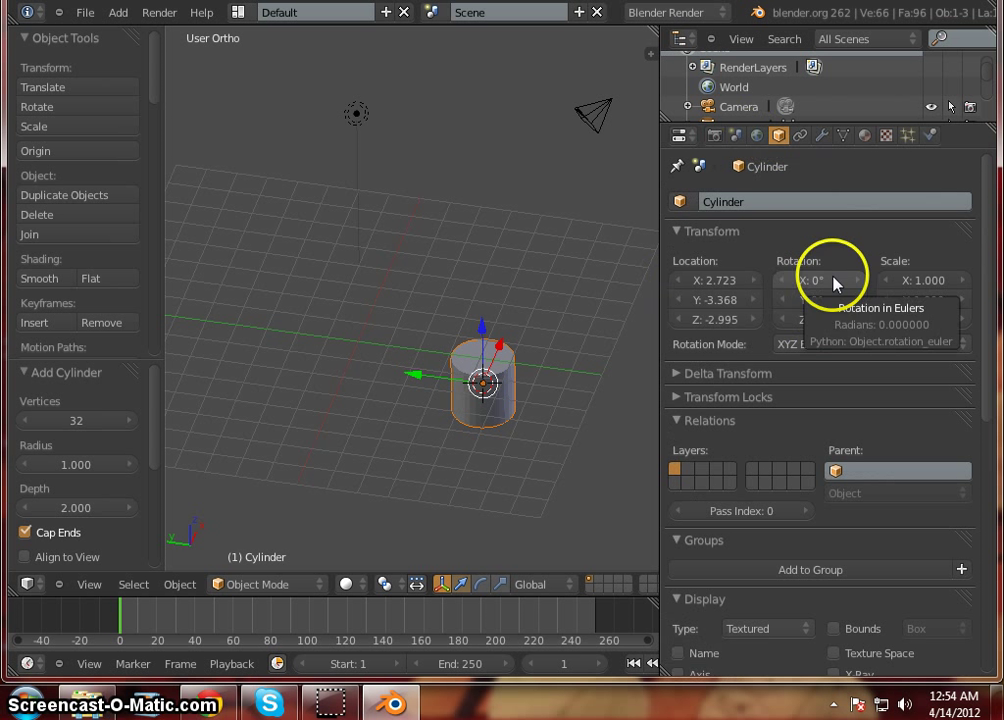
pyautogui.click(733, 280)
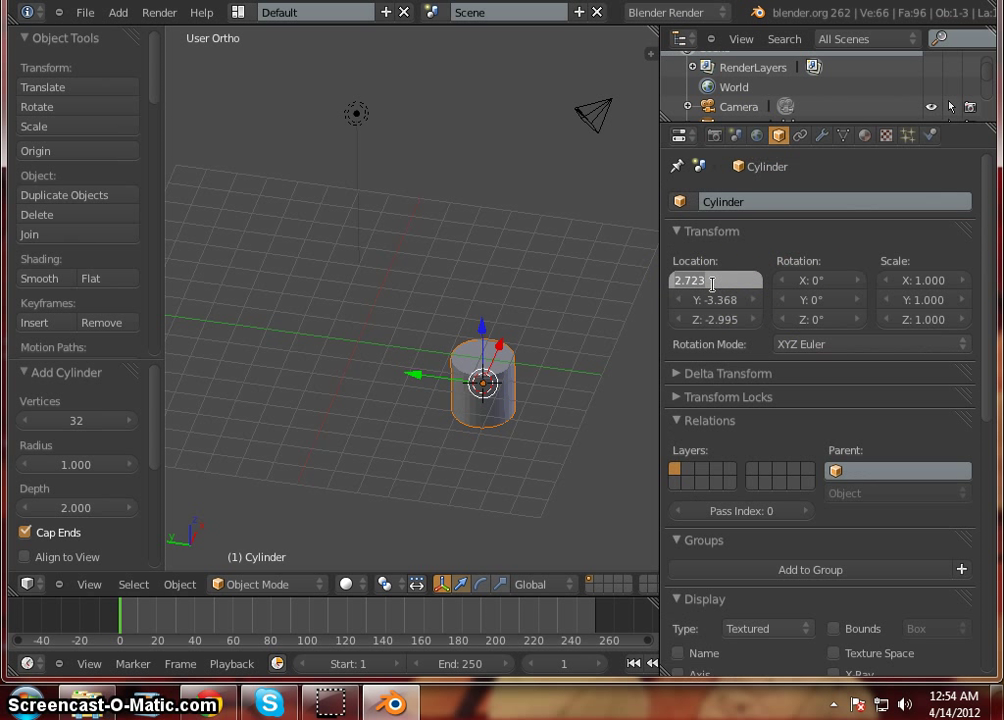
pyautogui.write('0')
pyautogui.click(721, 300)
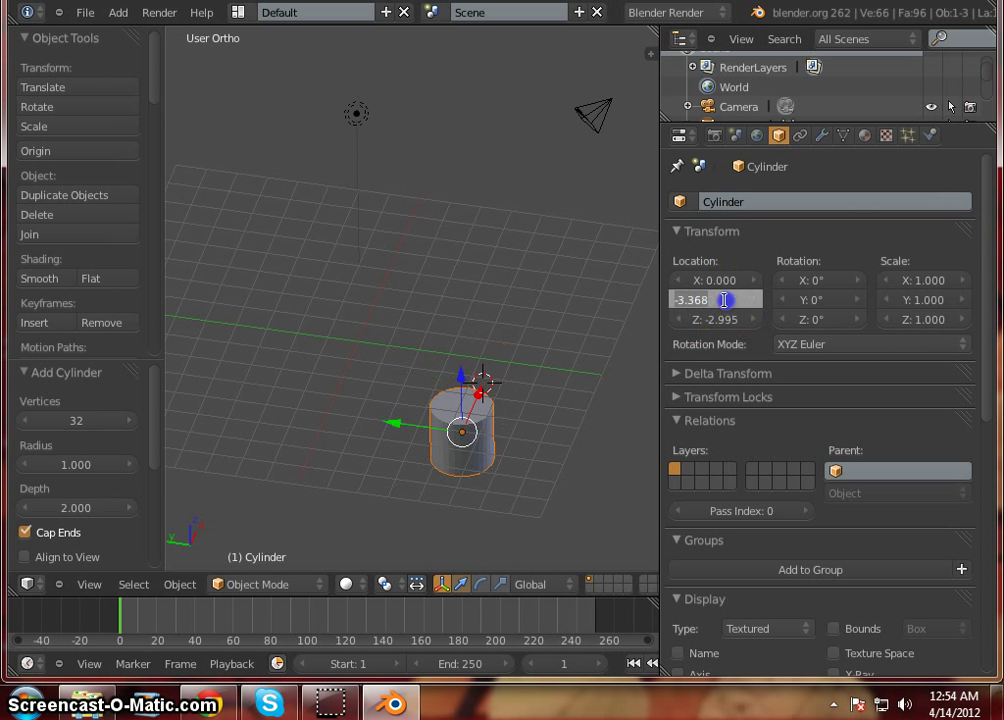
pyautogui.write('0')
pyautogui.press('Tab')
pyautogui.write('0')
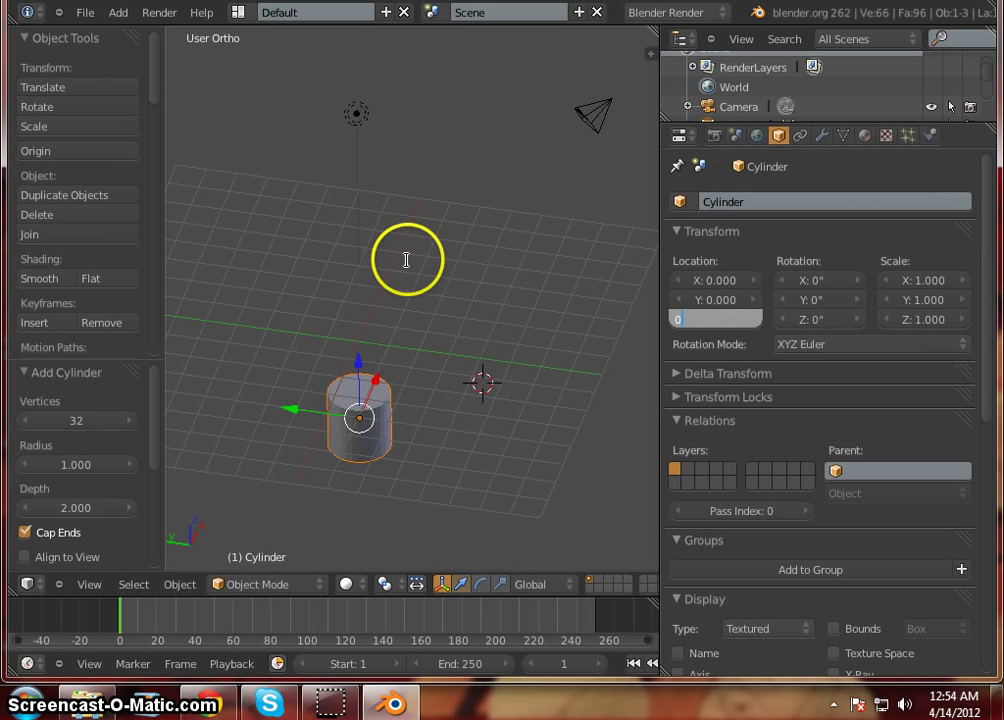
pyautogui.press('Return')
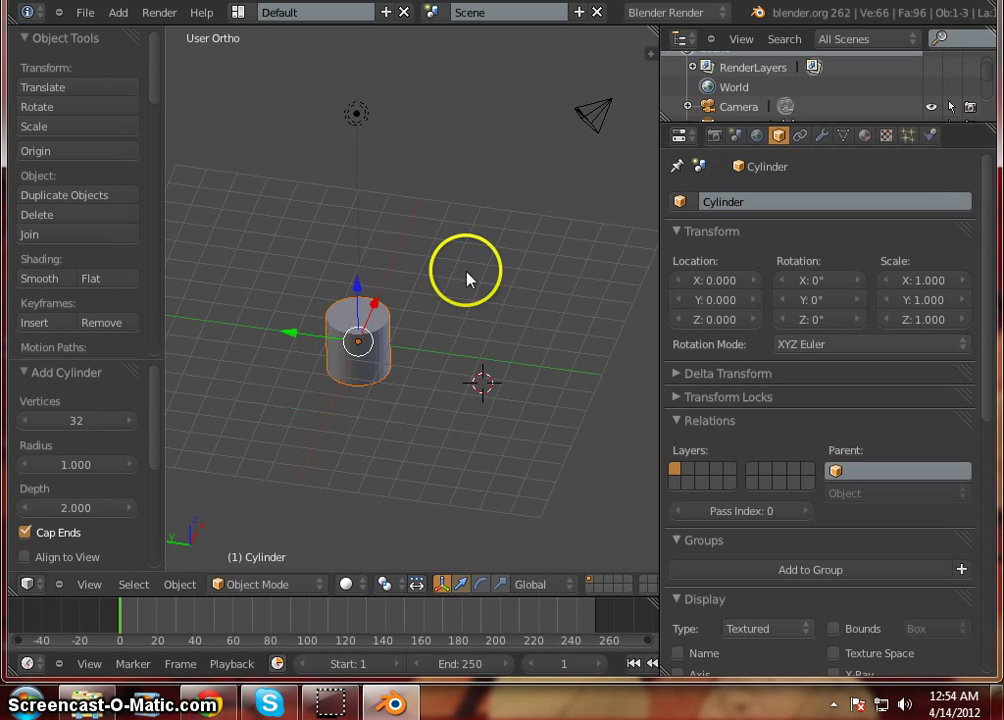
# Put the cylinder into Edit Mode for working on its mesh.
pyautogui.scroll(3, 360, 310)
pyautogui.moveTo(374, 417); pyautogui.dragTo(345, 439, button='middle')
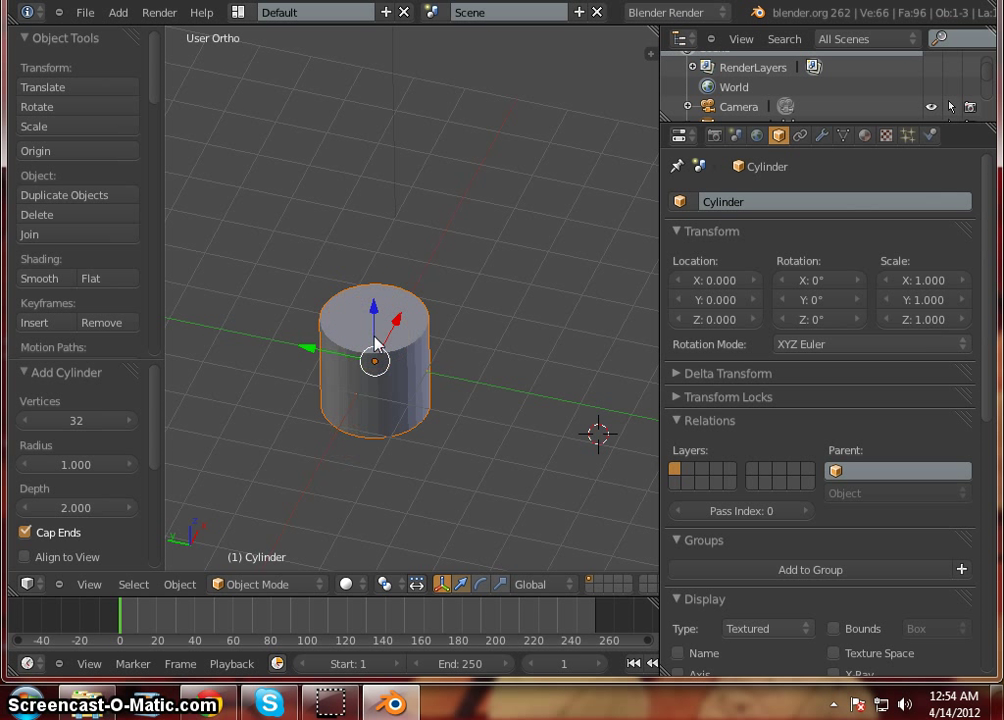
pyautogui.scroll(-3, 370, 375)
pyautogui.scroll(3, 363, 392)
pyautogui.scroll(-2, 363, 387)
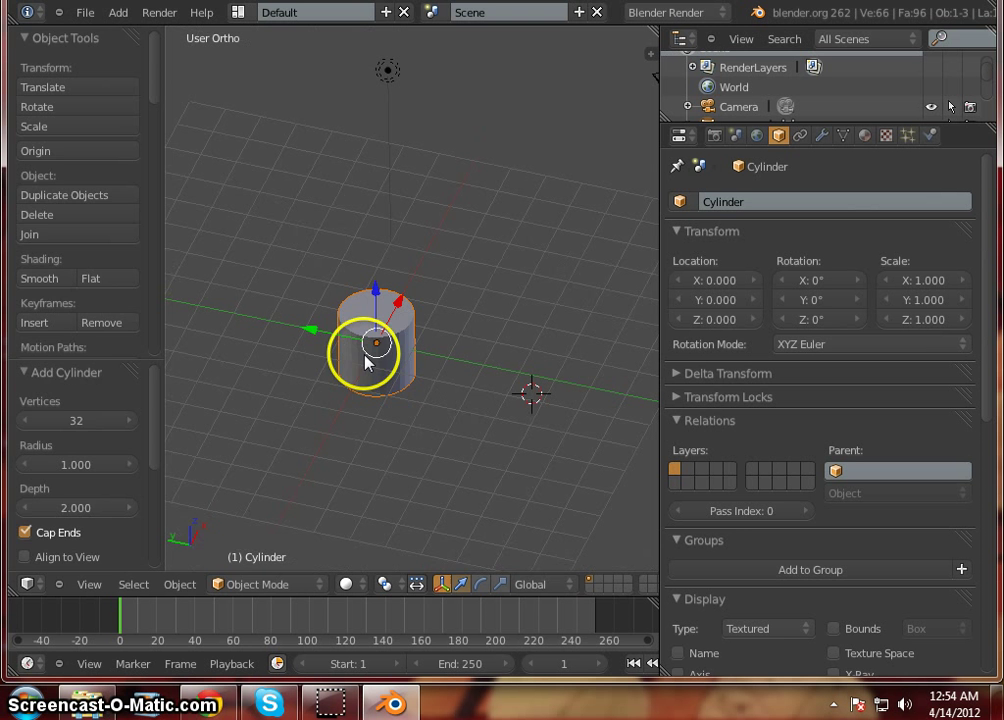
pyautogui.press('Tab')
pyautogui.moveTo(363, 352); pyautogui.dragTo(369, 312, button='middle')
pyautogui.scroll(4, 370, 318)
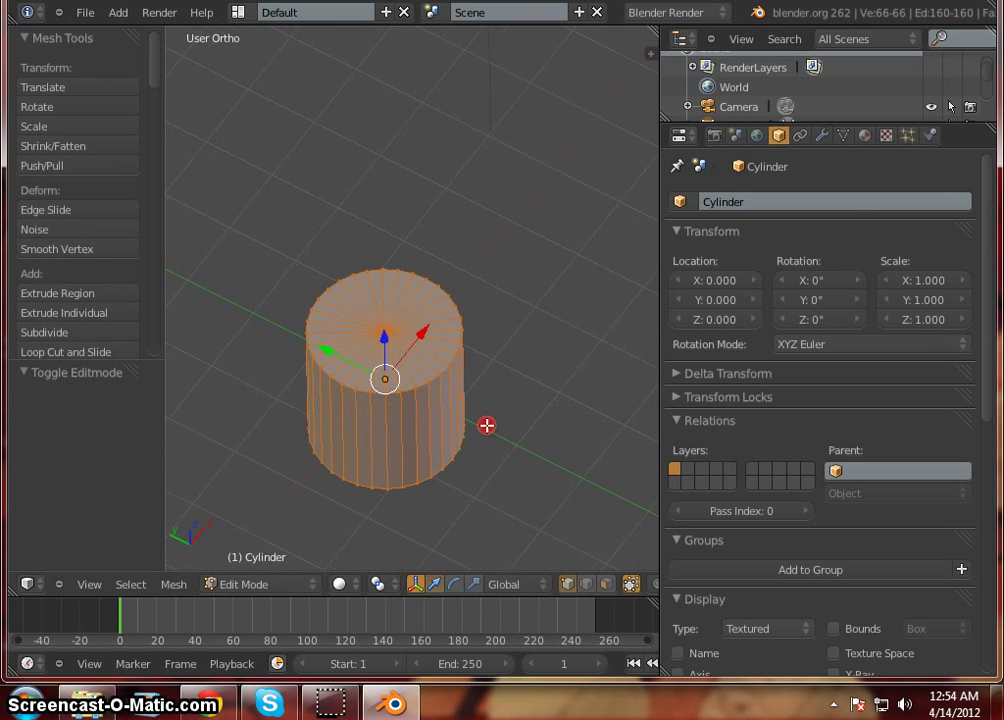
pyautogui.moveTo(486, 424); pyautogui.dragTo(408, 338, button='middle')
pyautogui.click(386, 380)
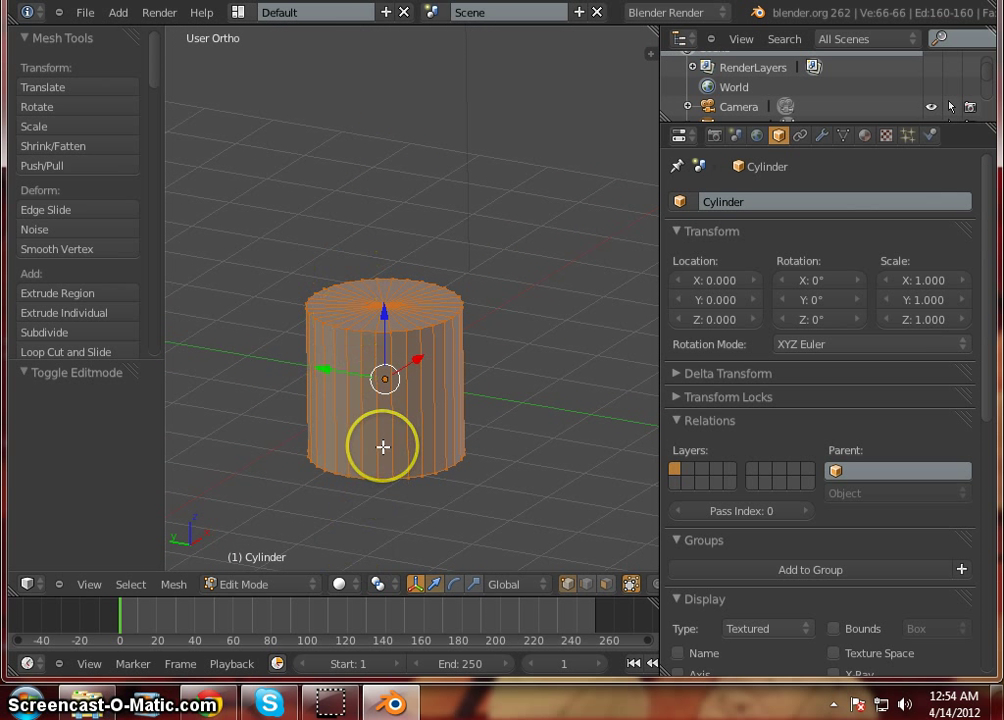
# Flatten the cylinder into a thin disc by scaling its mesh along Z to about 0.072, and widen the 3D viewport slightly.
pyautogui.press('s')
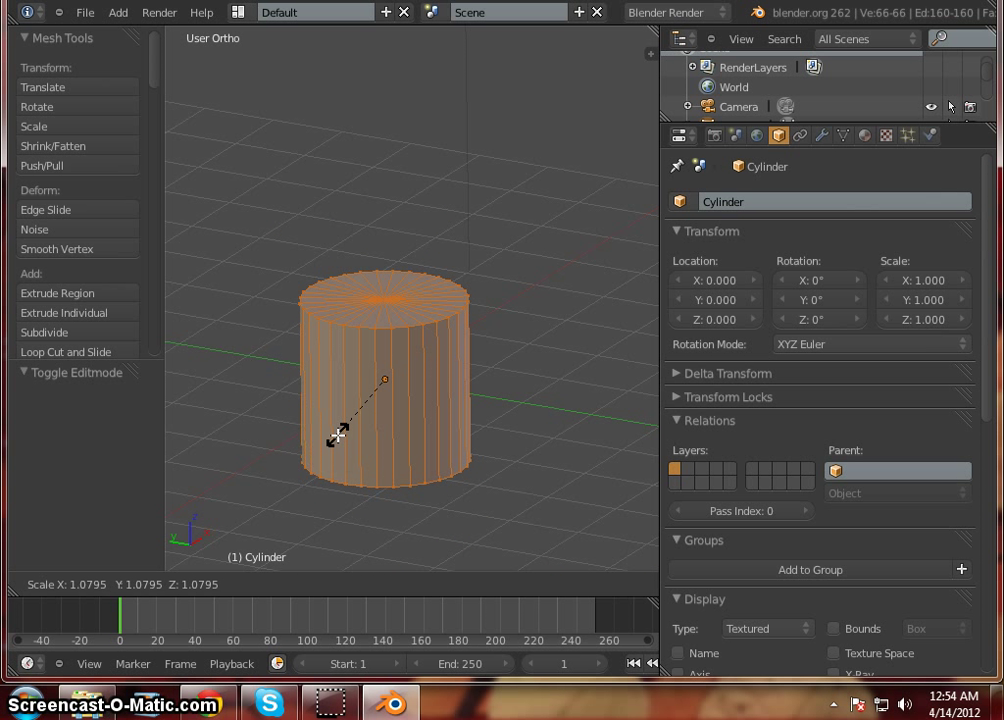
pyautogui.press('z')
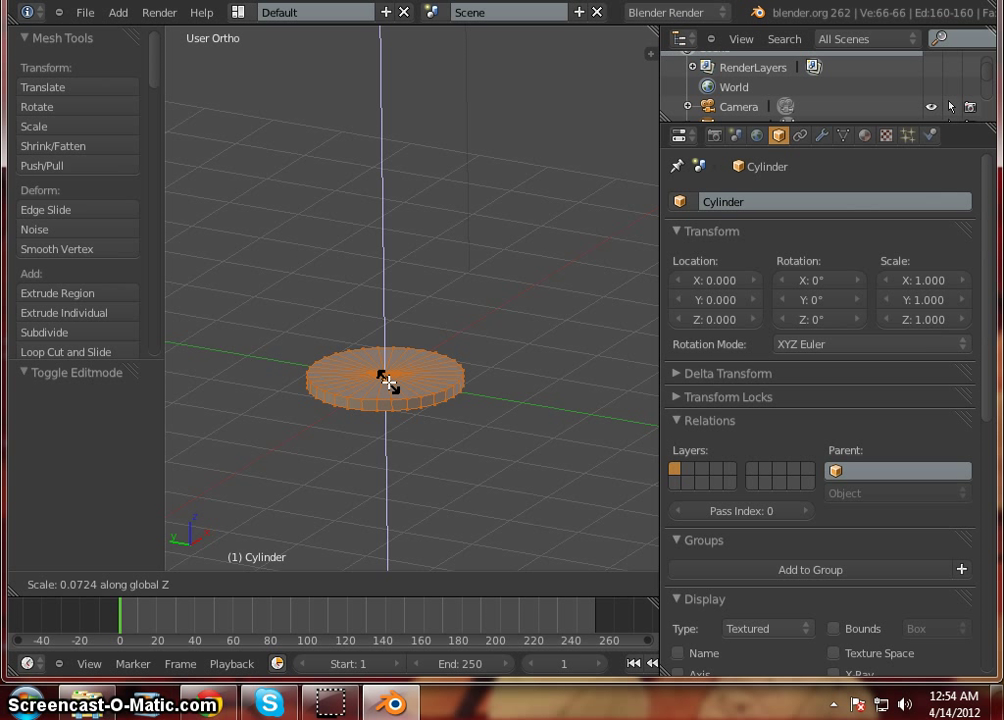
pyautogui.click(448, 362)
pyautogui.moveTo(439, 379); pyautogui.dragTo(417, 457, button='middle')
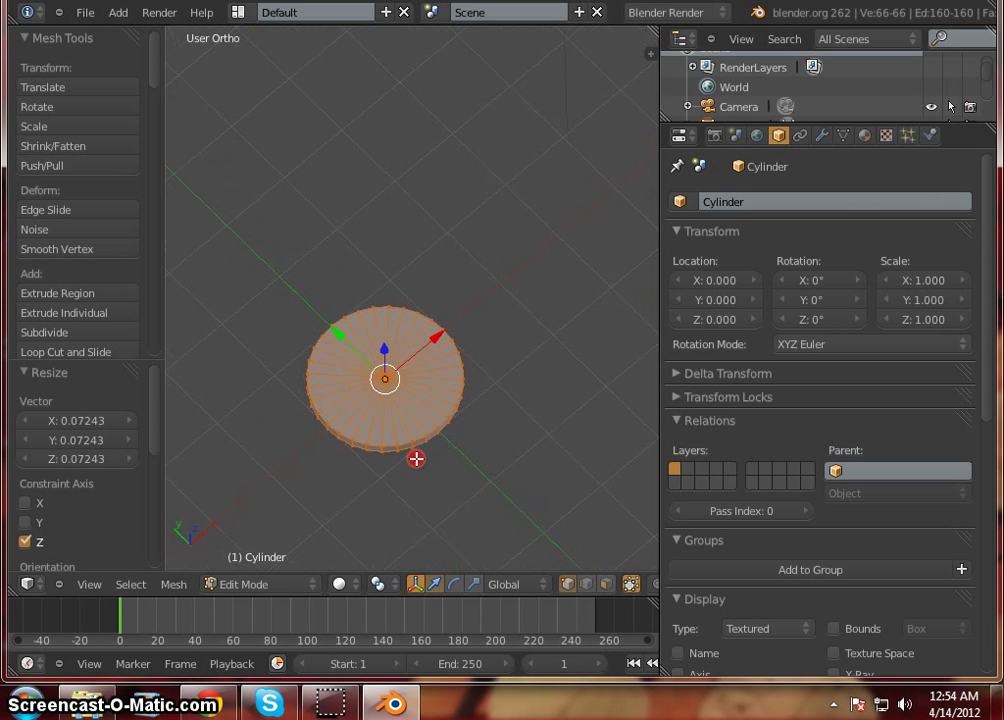
pyautogui.click(657, 516)
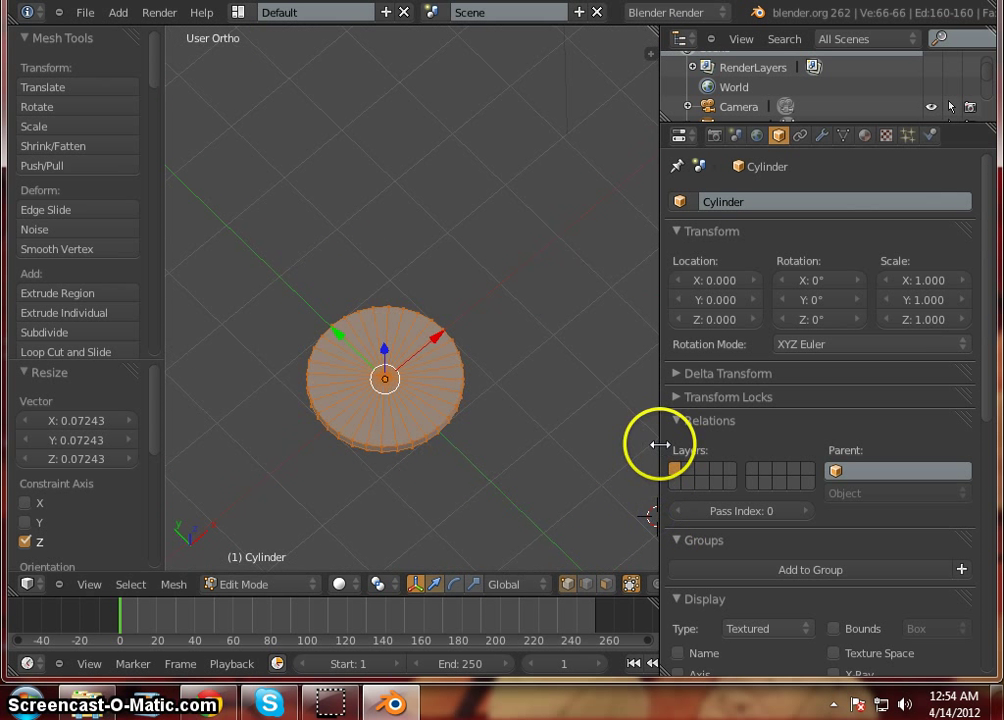
pyautogui.moveTo(660, 443); pyautogui.dragTo(690, 437)
pyautogui.moveTo(529, 466); pyautogui.dragTo(542, 415, button='middle')
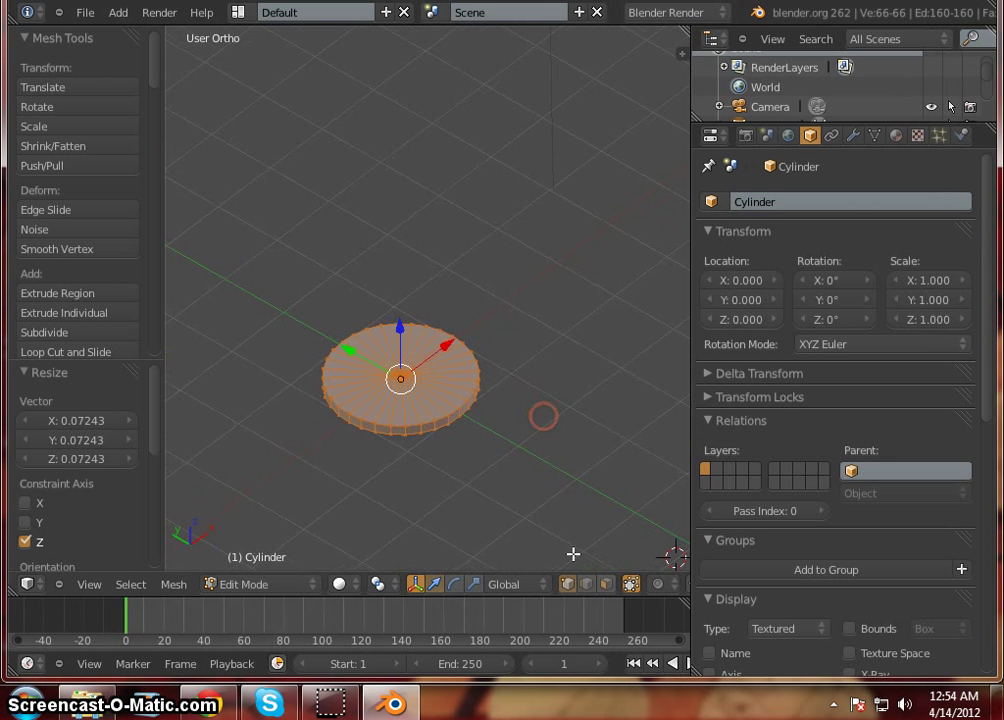
# Switch to face selection and delete all the faces of the disc's top cap.
pyautogui.click(606, 584)
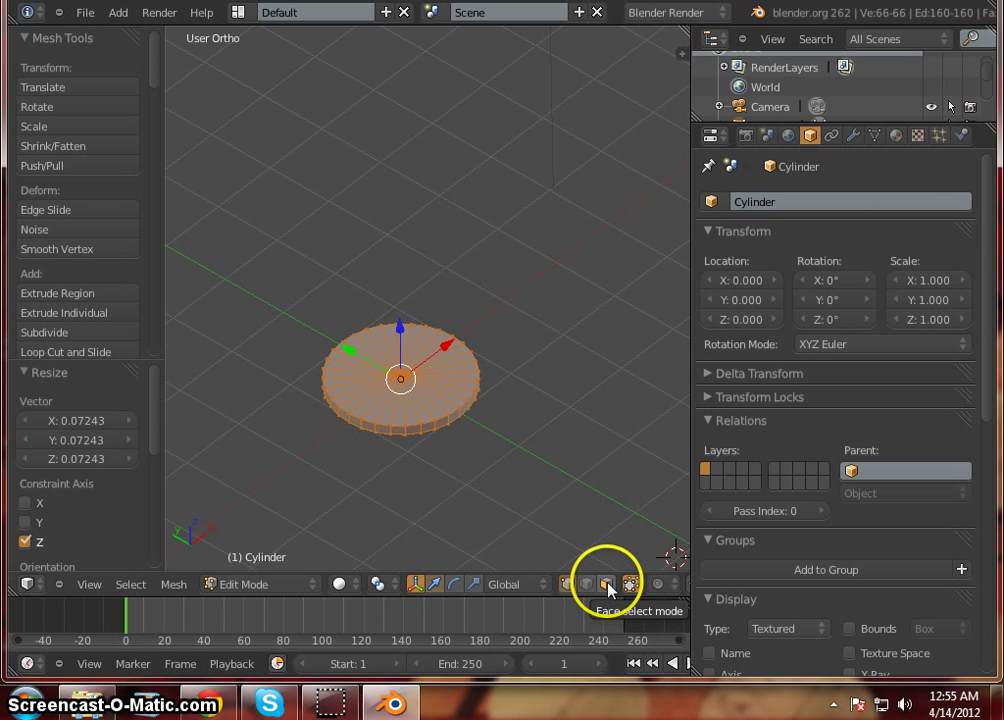
pyautogui.click(608, 585)
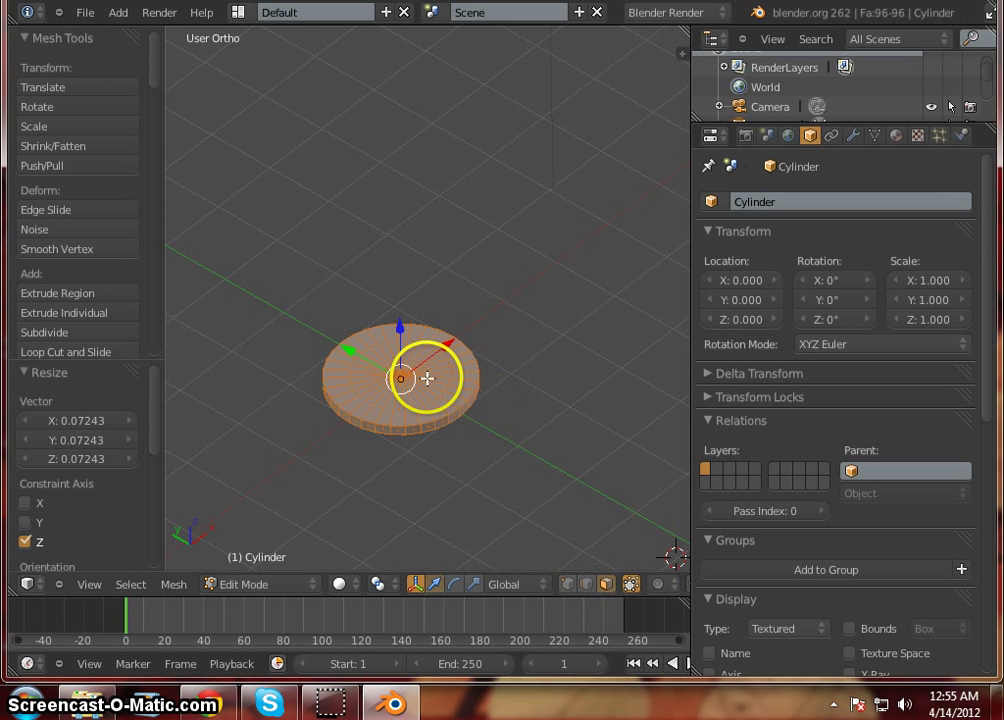
pyautogui.scroll(4, 418, 384)
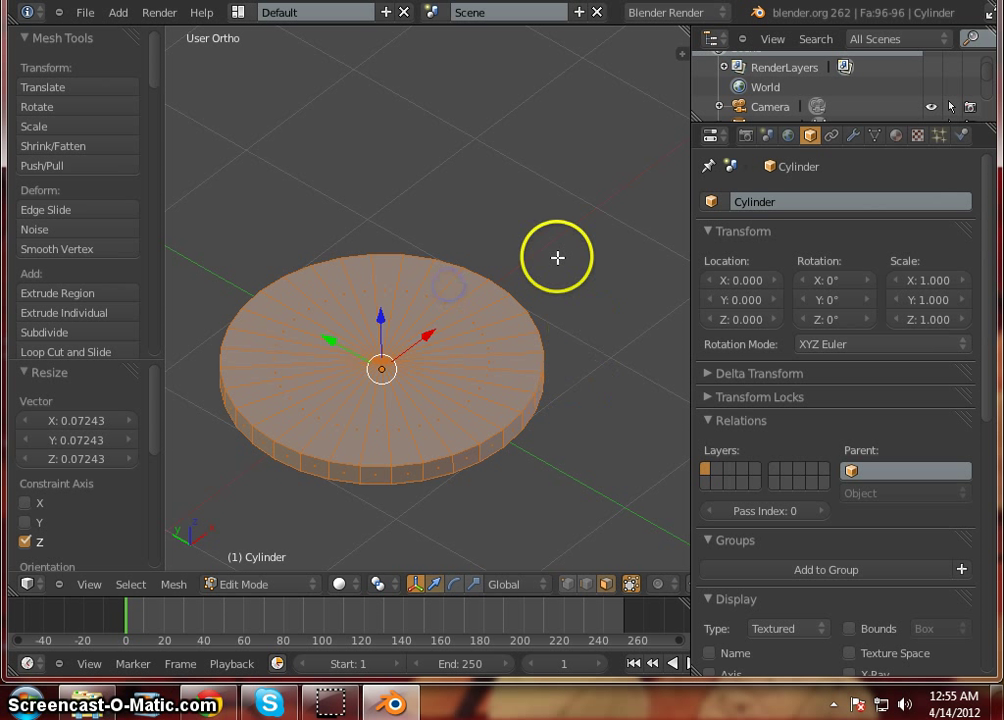
pyautogui.press('a')
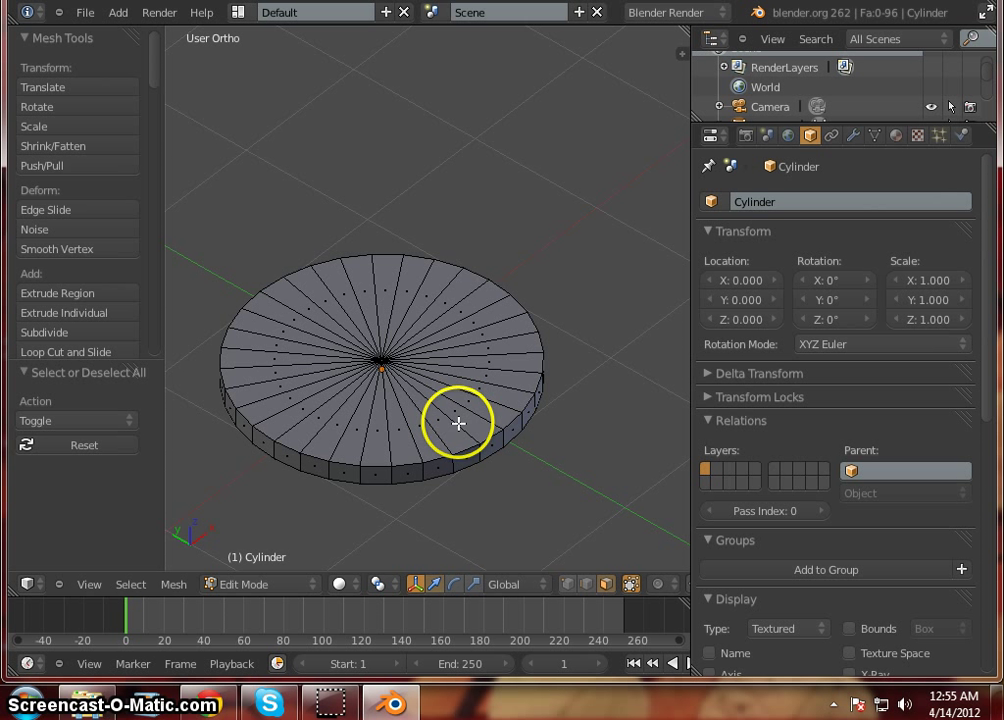
pyautogui.rightClick(458, 423)
pyautogui.moveTo(491, 317)
pyautogui.keyDown('ctrl'); pyautogui.mouseDown()
pyautogui.moveTo(394, 278)
pyautogui.moveTo(273, 341)
pyautogui.moveTo(318, 432)
pyautogui.moveTo(413, 438)
pyautogui.mouseUp(); pyautogui.keyUp('ctrl')
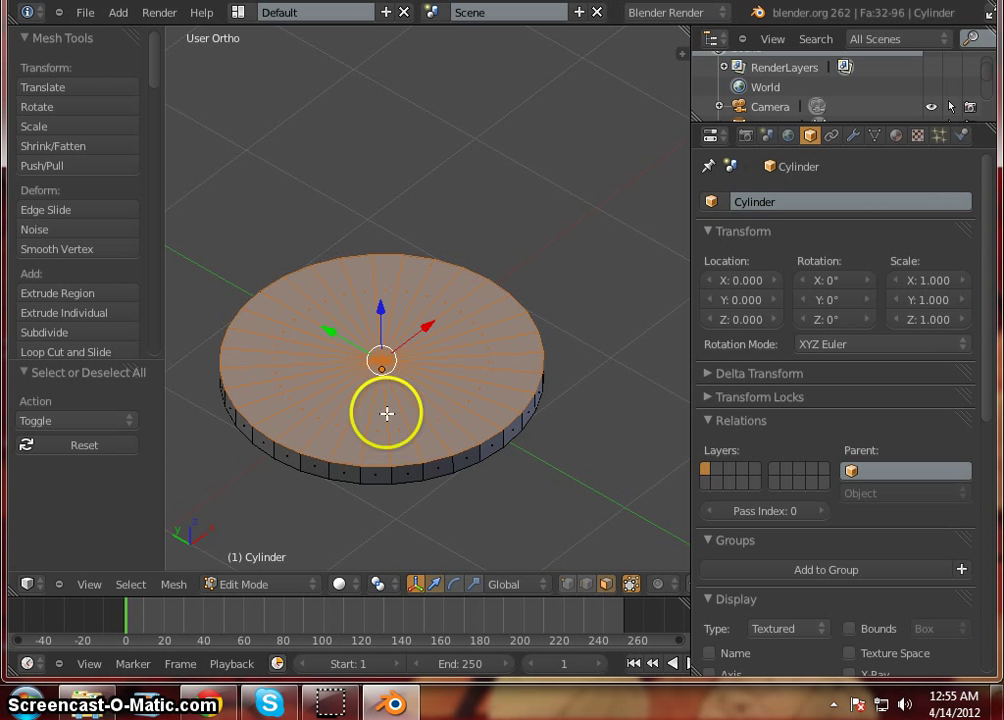
pyautogui.press('x')
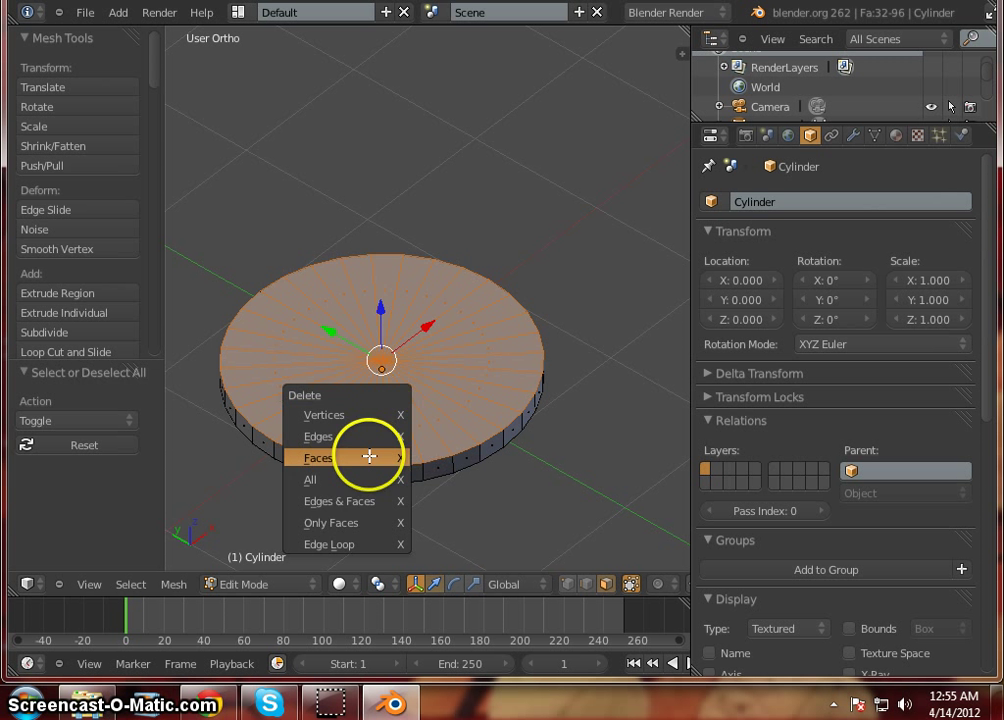
pyautogui.click(369, 455)
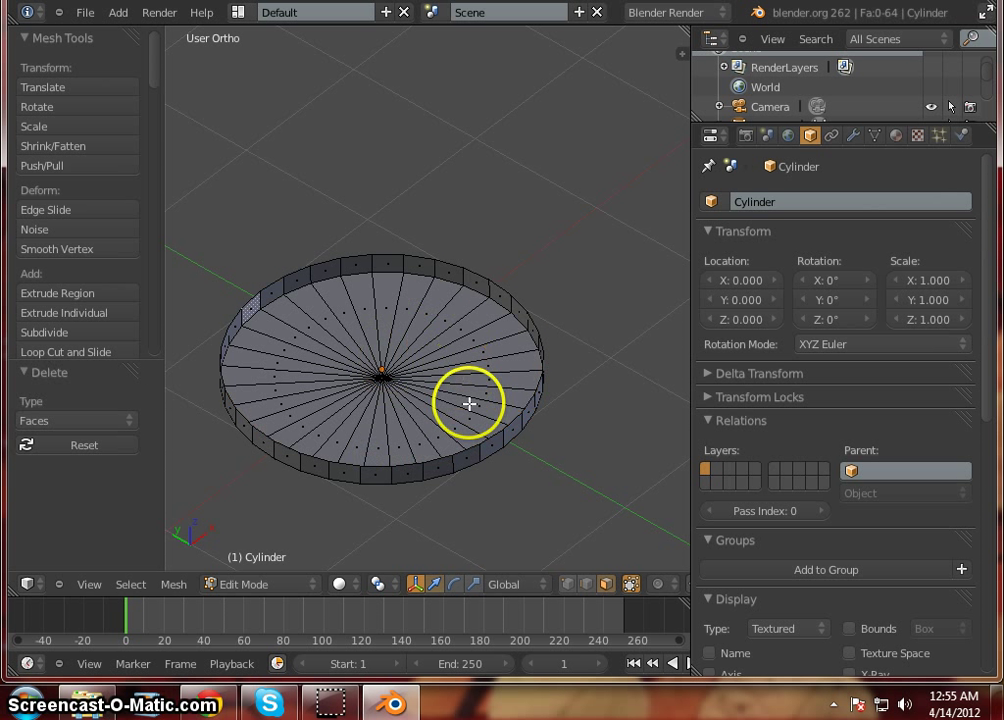
# Delete all the faces of the disc's bottom cap, keeping the side wall.
pyautogui.moveTo(388, 298)
pyautogui.keyDown('ctrl'); pyautogui.mouseDown()
pyautogui.moveTo(282, 341)
pyautogui.moveTo(314, 444)
pyautogui.moveTo(406, 461)
pyautogui.mouseUp(); pyautogui.keyUp('ctrl')
pyautogui.keyDown('ctrl'); pyautogui.moveTo(467, 430); pyautogui.dragTo(492, 412); pyautogui.keyUp('ctrl')
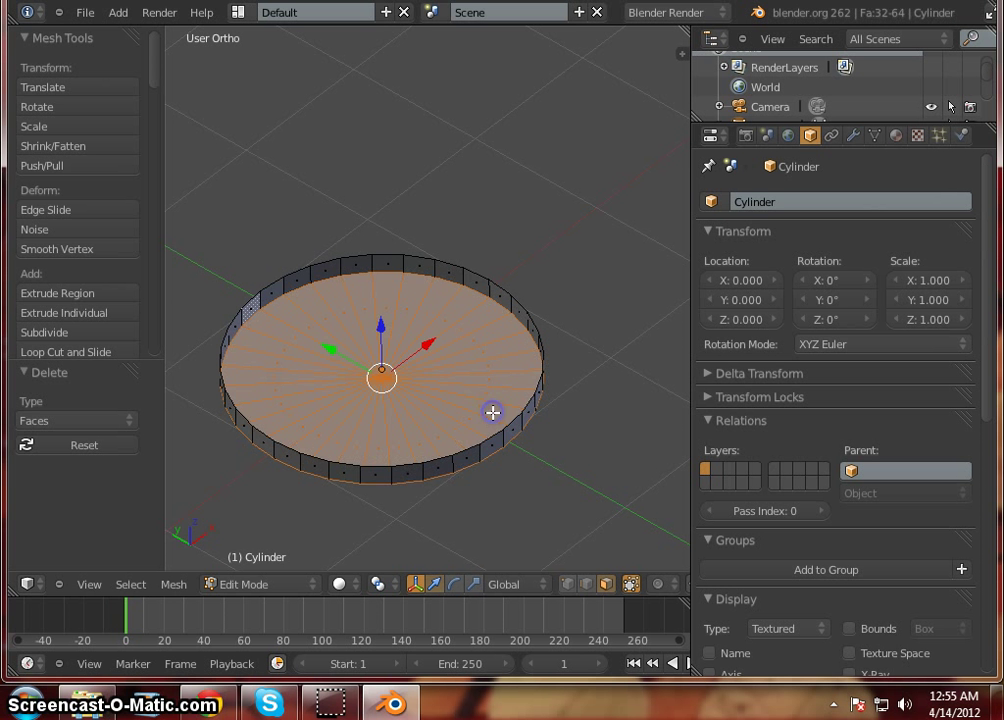
pyautogui.press('x')
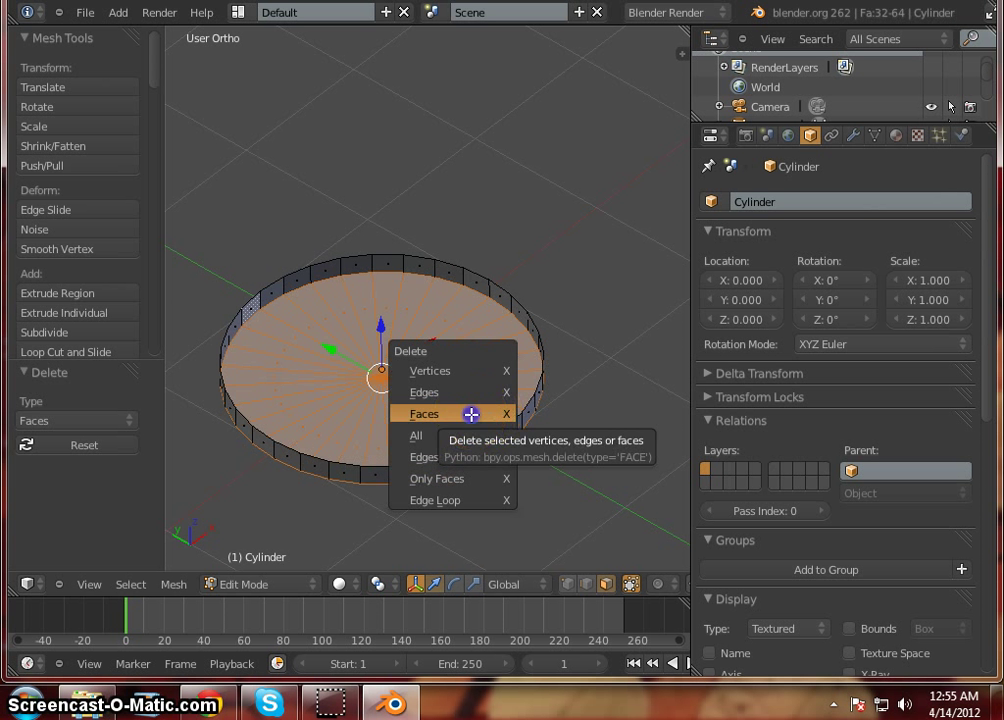
pyautogui.click(471, 413)
# Examine the open ring from several angles and zoom distances.
pyautogui.scroll(-2, 377, 362)
pyautogui.moveTo(379, 366); pyautogui.dragTo(503, 310, button='middle')
pyautogui.moveTo(394, 340); pyautogui.dragTo(419, 336, button='middle')
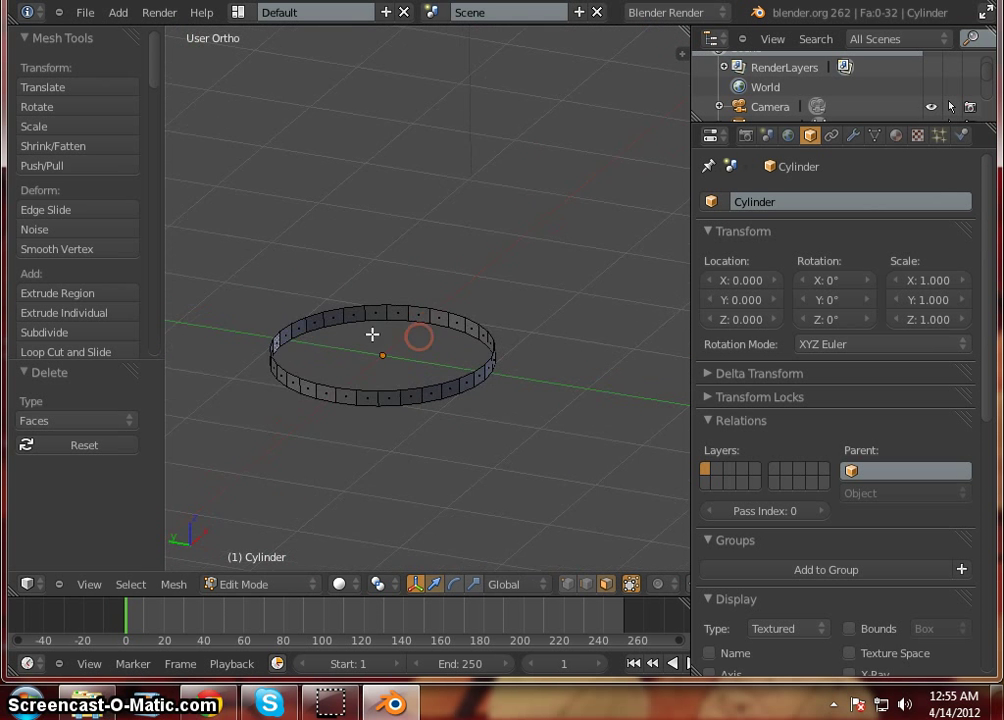
pyautogui.scroll(-5, 358, 328)
pyautogui.scroll(3, 333, 255)
pyautogui.scroll(-1, 343, 305)
pyautogui.scroll(7, 336, 355)
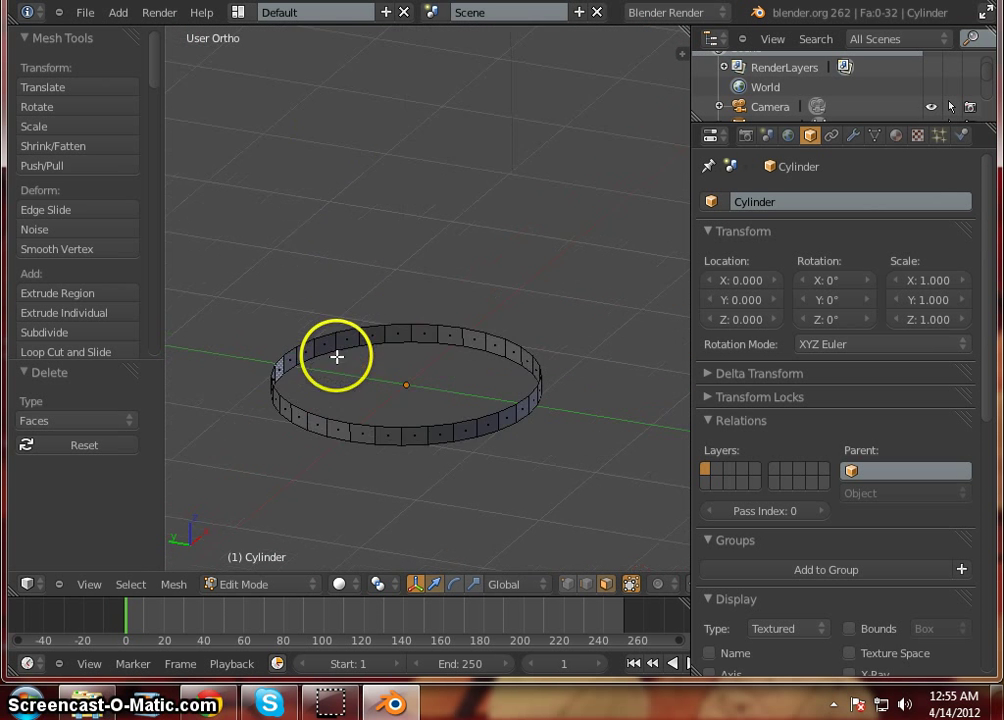
pyautogui.scroll(-3, 440, 378)
pyautogui.scroll(2, 480, 376)
pyautogui.scroll(1, 466, 378)
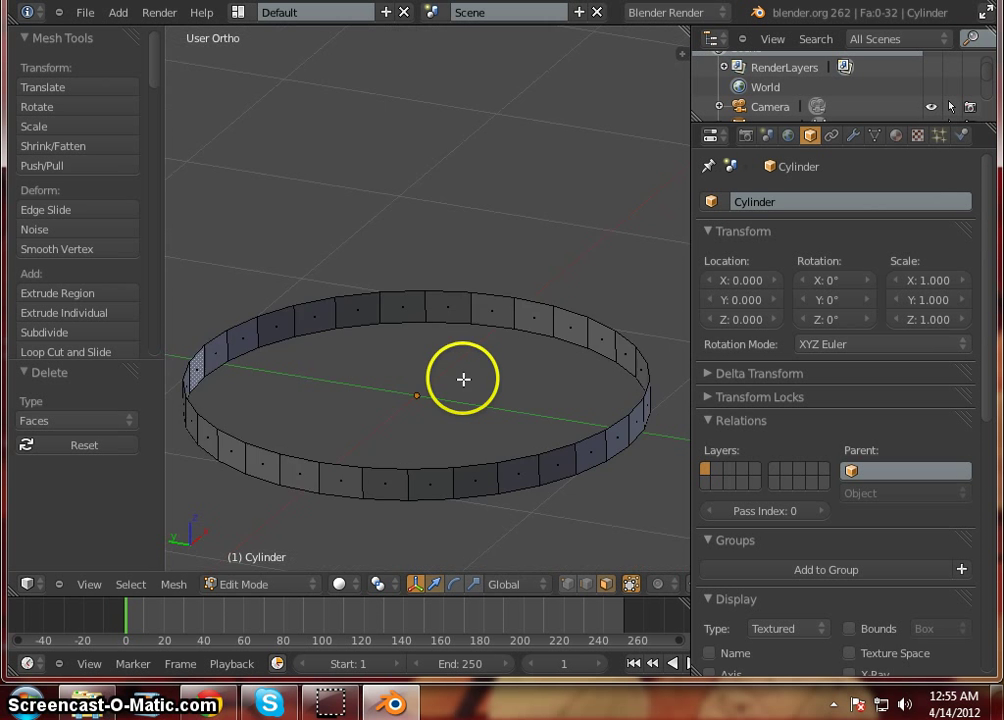
pyautogui.scroll(-2, 456, 400)
pyautogui.moveTo(455, 403); pyautogui.dragTo(431, 416, button='middle')
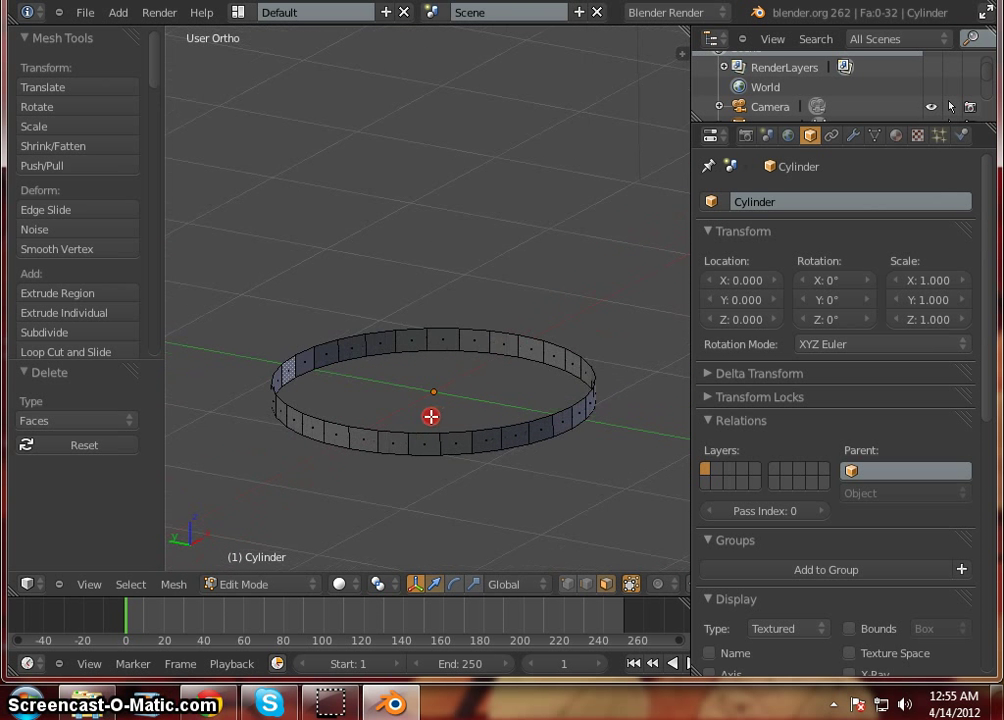
pyautogui.scroll(-1, 468, 380)
pyautogui.moveTo(544, 456); pyautogui.dragTo(469, 394, button='middle')
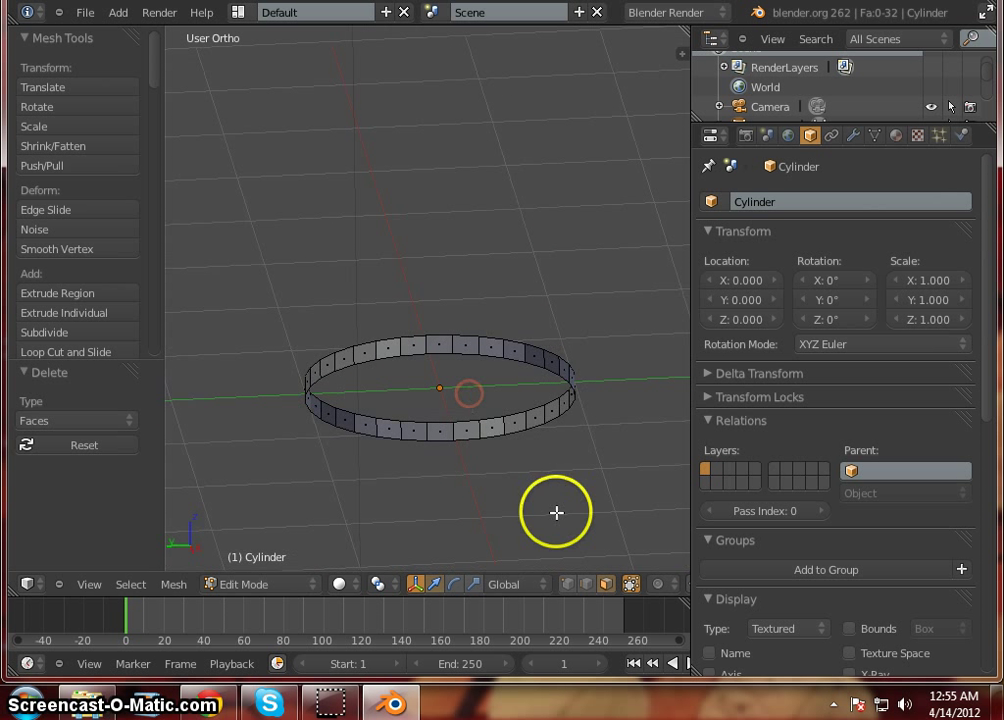
# Switch to edge selection and select the lower rim edges along the far side of the ring.
pyautogui.click(589, 584)
pyautogui.scroll(4, 557, 376)
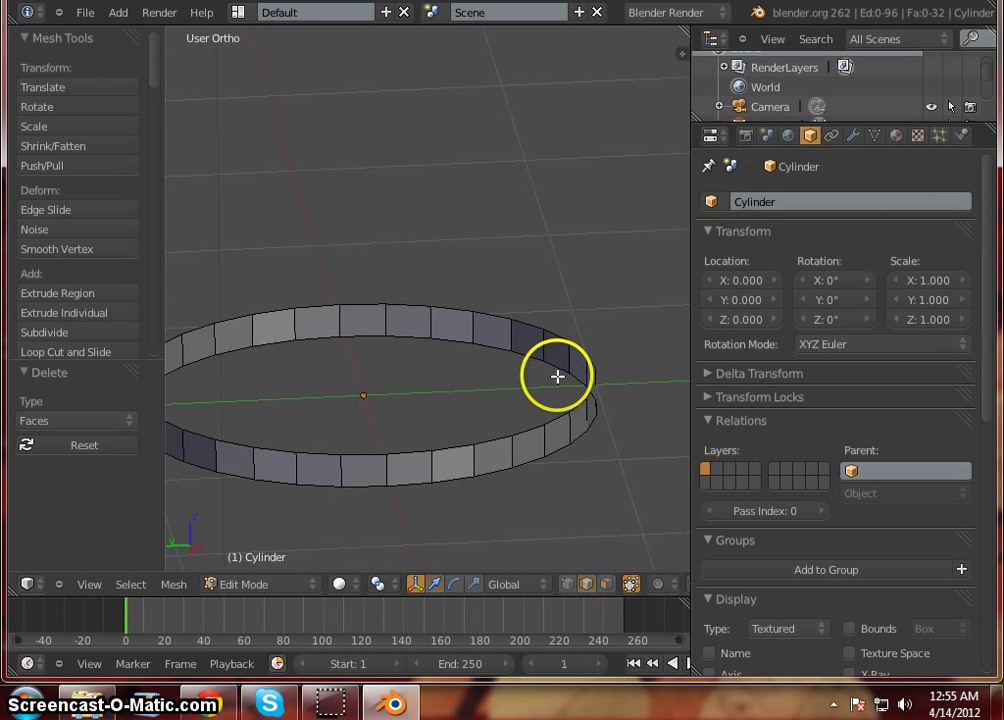
pyautogui.rightClick(428, 334)
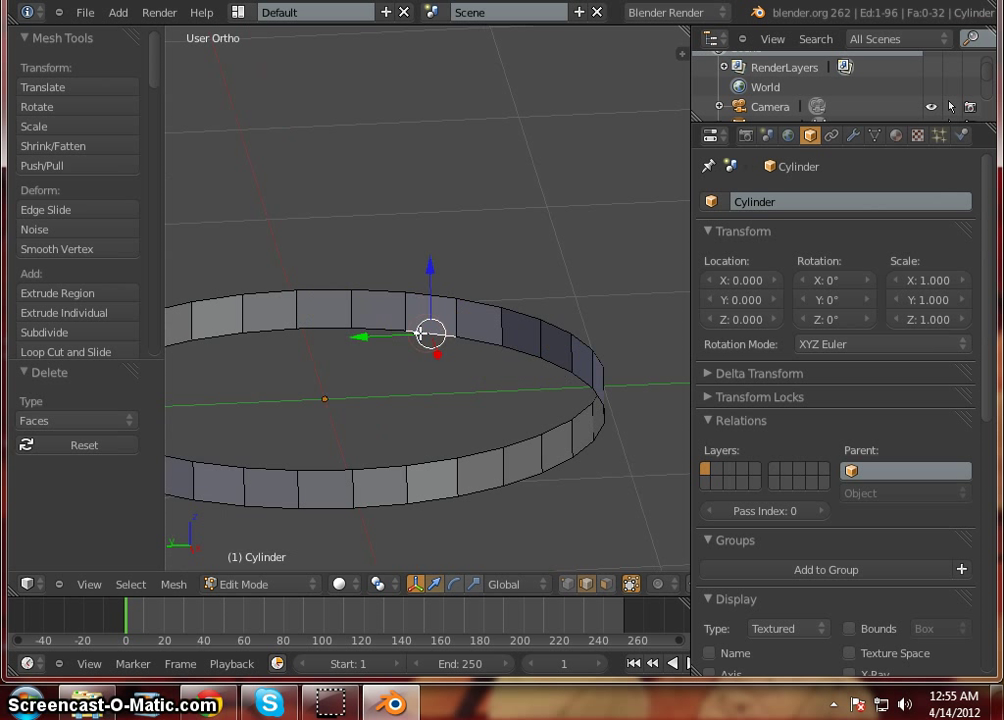
pyautogui.rightClick(377, 325)
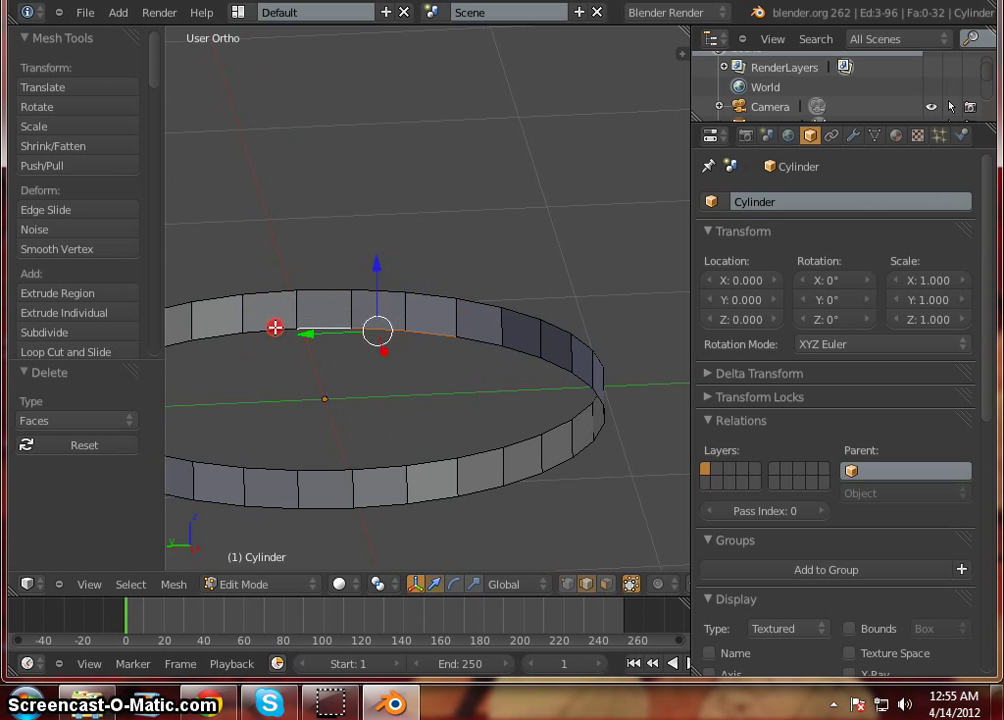
pyautogui.keyDown('shift'); pyautogui.rightClick(222, 334); pyautogui.keyUp('shift')
pyautogui.keyDown('shift'); pyautogui.rightClick(484, 341); pyautogui.keyUp('shift')
pyautogui.keyDown('shift'); pyautogui.rightClick(522, 345); pyautogui.keyUp('shift')
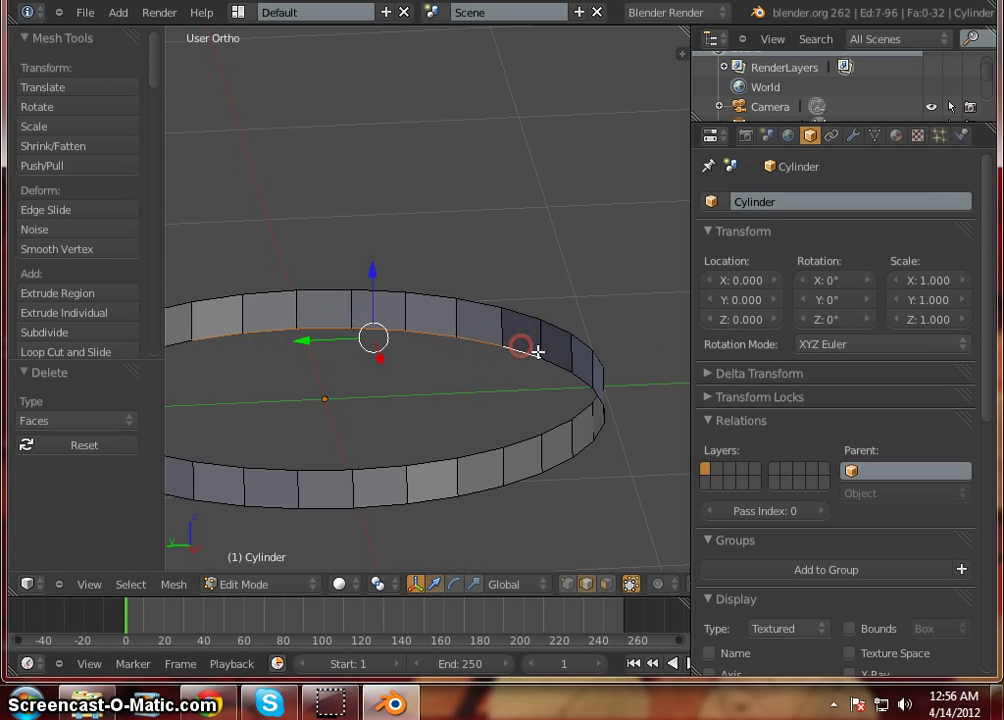
pyautogui.keyDown('shift'); pyautogui.rightClick(586, 380); pyautogui.keyUp('shift')
pyautogui.keyDown('shift'); pyautogui.rightClick(605, 398); pyautogui.keyUp('shift')
pyautogui.keyDown('shift'); pyautogui.rightClick(603, 401); pyautogui.keyUp('shift')
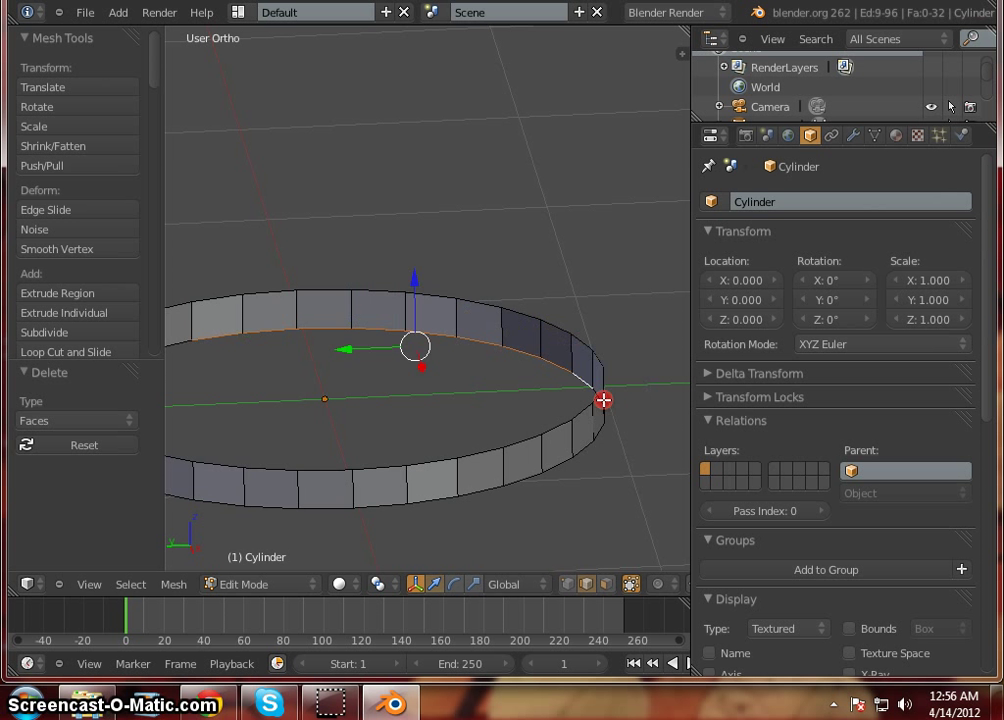
# Add the lower rim edges around the ring's tight curve beside the far side to the selection.
pyautogui.keyDown('shift'); pyautogui.moveTo(616, 417); pyautogui.dragTo(484, 363, button='middle'); pyautogui.keyUp('shift')
pyautogui.keyDown('shift'); pyautogui.moveTo(607, 330); pyautogui.dragTo(446, 332, button='middle'); pyautogui.keyUp('shift')
pyautogui.keyDown('shift'); pyautogui.rightClick(511, 294); pyautogui.keyUp('shift')
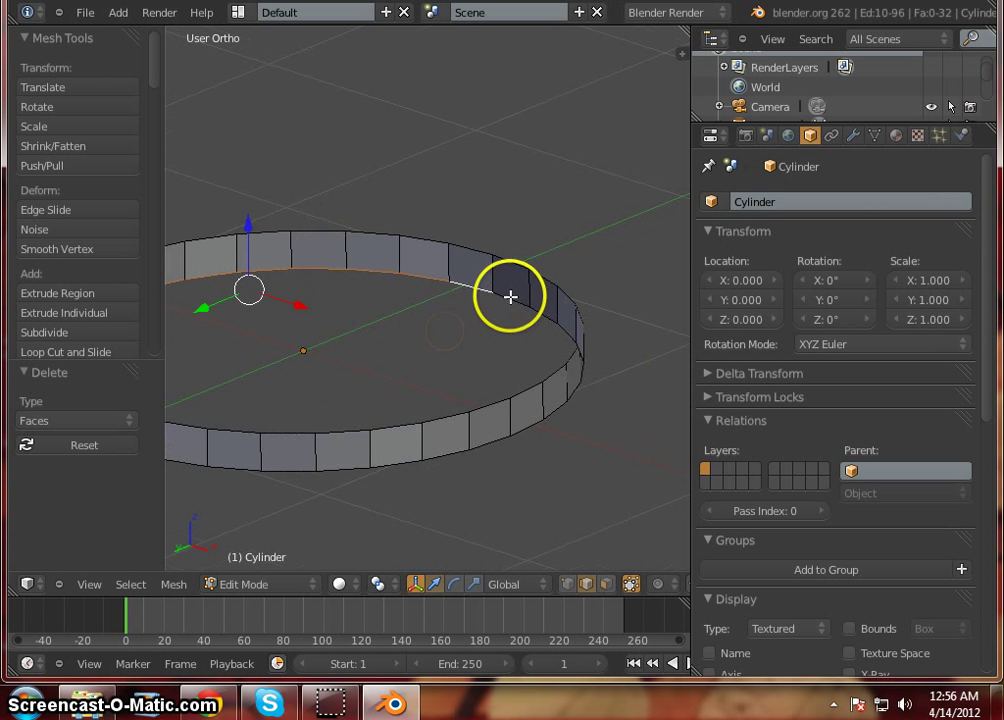
pyautogui.keyDown('shift'); pyautogui.rightClick(542, 314); pyautogui.keyUp('shift')
pyautogui.keyDown('shift'); pyautogui.rightClick(568, 329); pyautogui.keyUp('shift')
pyautogui.keyDown('shift'); pyautogui.rightClick(583, 352); pyautogui.keyUp('shift')
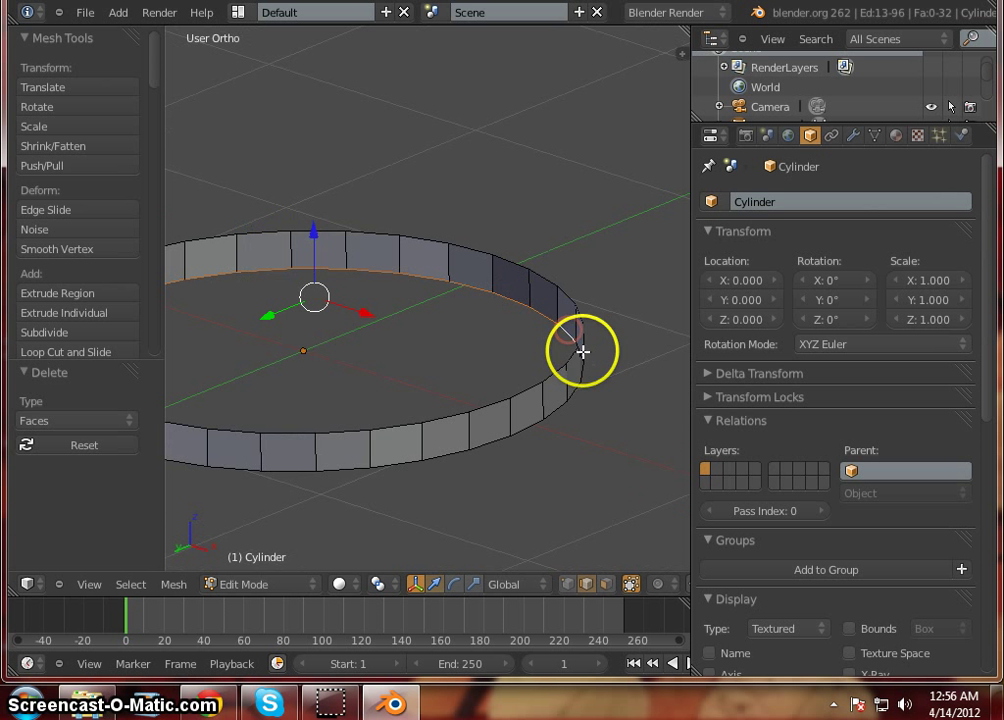
pyautogui.keyDown('shift'); pyautogui.rightClick(581, 350); pyautogui.keyUp('shift')
pyautogui.keyDown('shift'); pyautogui.rightClick(565, 392); pyautogui.keyUp('shift')
pyautogui.keyDown('shift'); pyautogui.rightClick(580, 390); pyautogui.keyUp('shift')
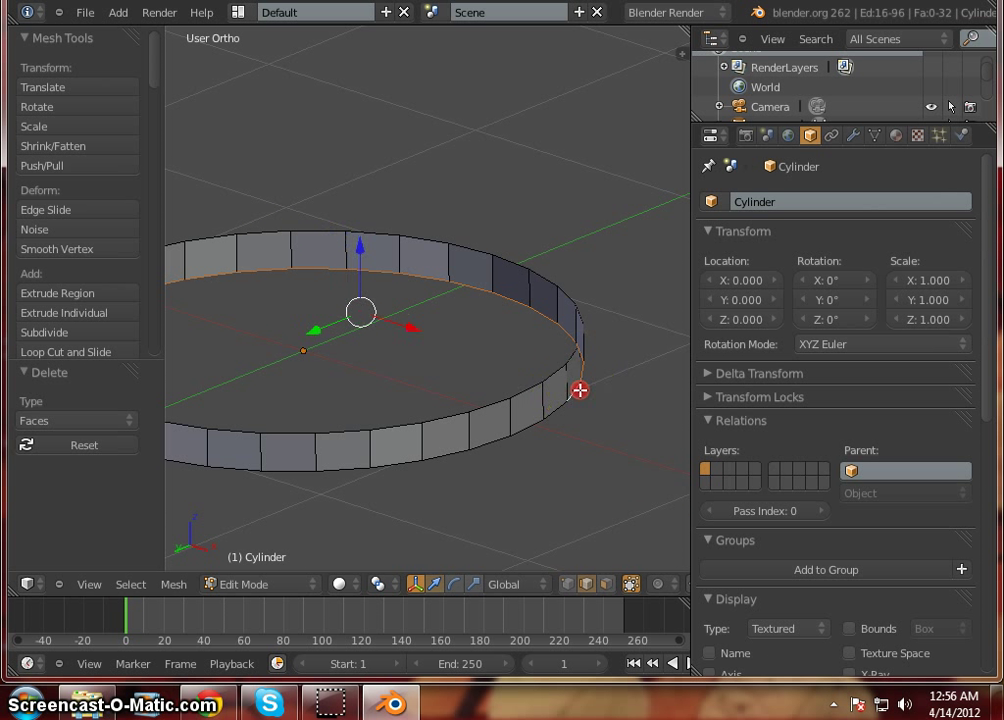
# Extend the selection with the lower rim edges along the near side of the ring.
pyautogui.keyDown('shift'); pyautogui.rightClick(540, 412); pyautogui.keyUp('shift')
pyautogui.keyDown('shift'); pyautogui.rightClick(515, 424); pyautogui.keyUp('shift')
pyautogui.keyDown('shift'); pyautogui.rightClick(490, 438); pyautogui.keyUp('shift')
pyautogui.keyDown('shift'); pyautogui.rightClick(450, 452); pyautogui.keyUp('shift')
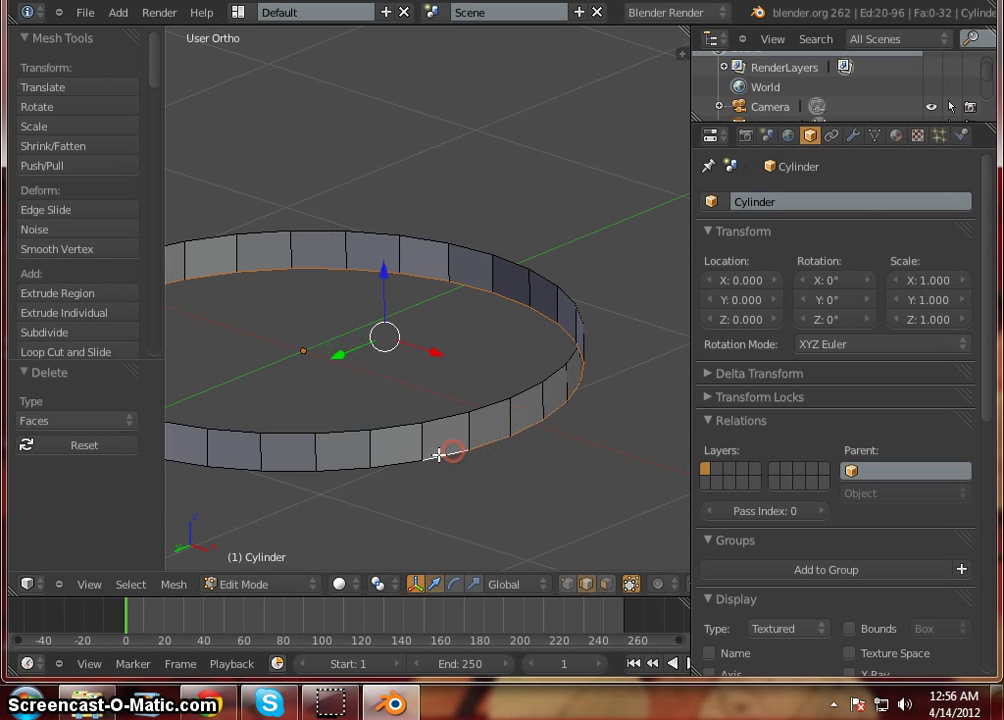
pyautogui.keyDown('shift'); pyautogui.rightClick(398, 458); pyautogui.keyUp('shift')
pyautogui.keyDown('shift'); pyautogui.rightClick(316, 464); pyautogui.keyUp('shift')
pyautogui.keyDown('shift'); pyautogui.rightClick(269, 467); pyautogui.keyUp('shift')
pyautogui.keyDown('shift'); pyautogui.rightClick(224, 473); pyautogui.keyUp('shift')
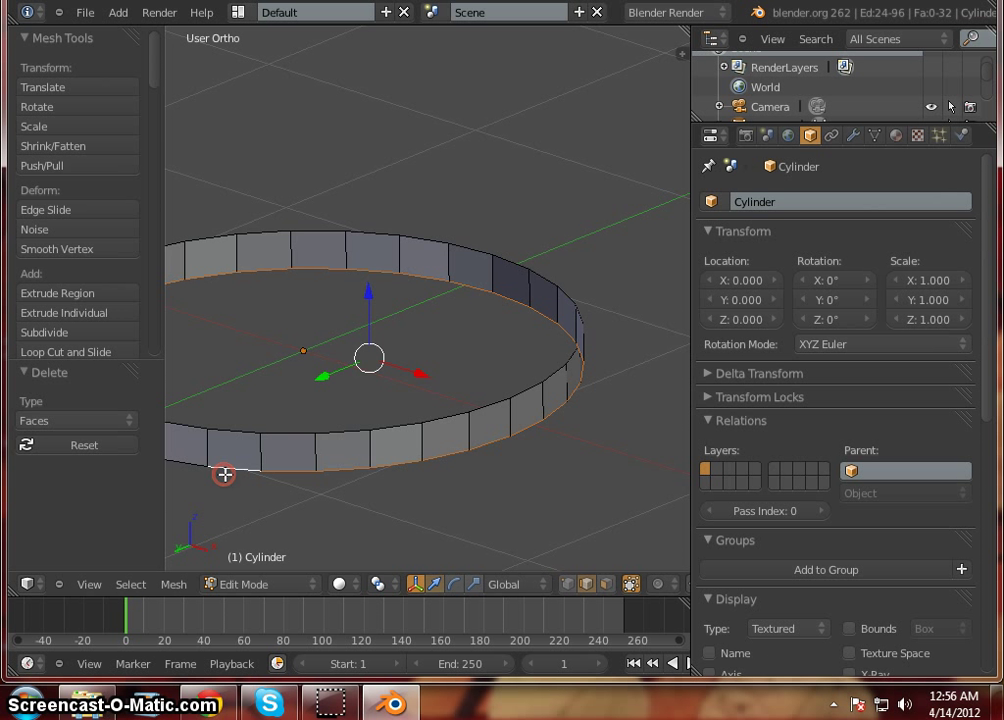
# Complete the lower rim edge loop by adding its remaining edges, deselecting the stray vertical edge picked by mistake.
pyautogui.moveTo(305, 468); pyautogui.dragTo(457, 437, button='middle')
pyautogui.keyDown('shift'); pyautogui.rightClick(403, 424); pyautogui.keyUp('shift')
pyautogui.keyDown('shift'); pyautogui.rightClick(363, 421); pyautogui.keyUp('shift')
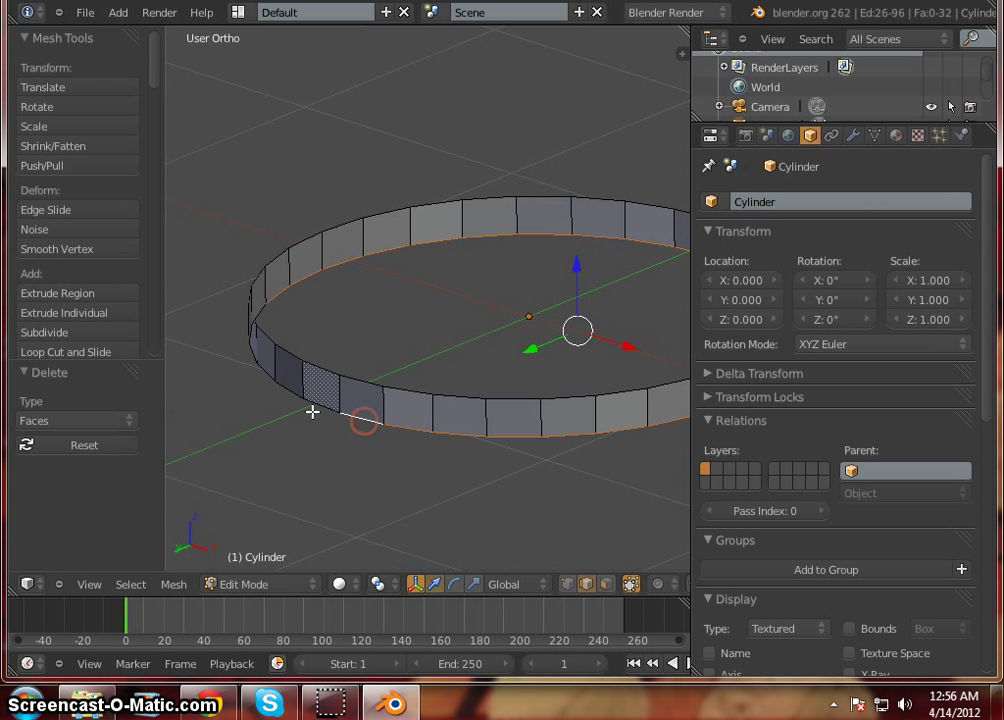
pyautogui.keyDown('shift'); pyautogui.rightClick(311, 411); pyautogui.keyUp('shift')
pyautogui.keyDown('shift'); pyautogui.rightClick(267, 381); pyautogui.keyUp('shift')
pyautogui.keyDown('shift'); pyautogui.rightClick(253, 361); pyautogui.keyUp('shift')
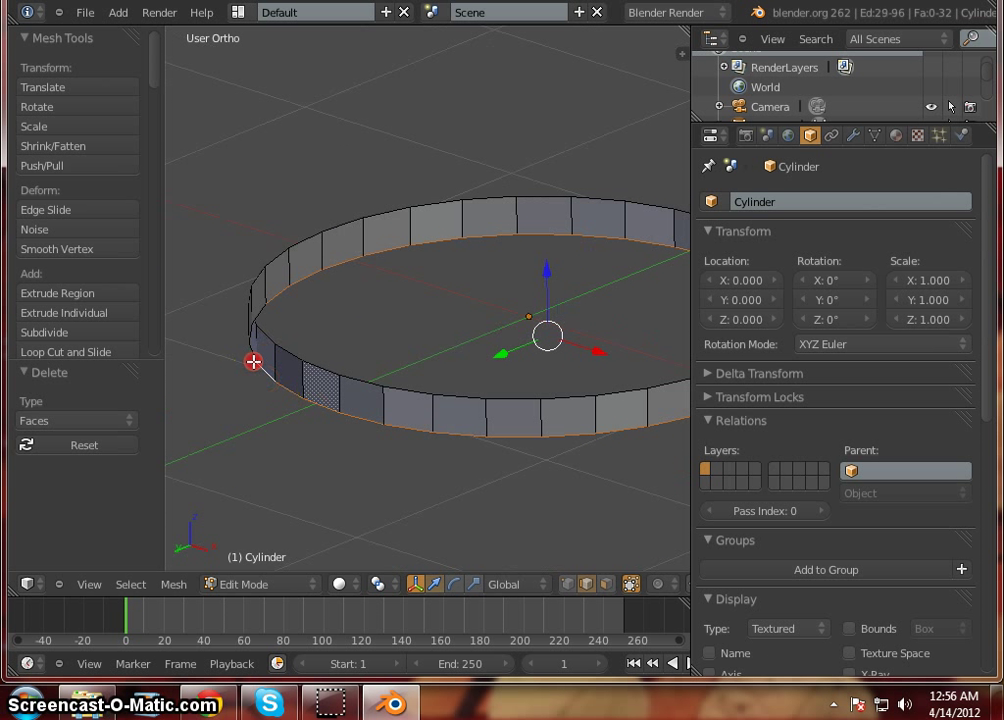
pyautogui.keyDown('shift'); pyautogui.rightClick(253, 310); pyautogui.keyUp('shift')
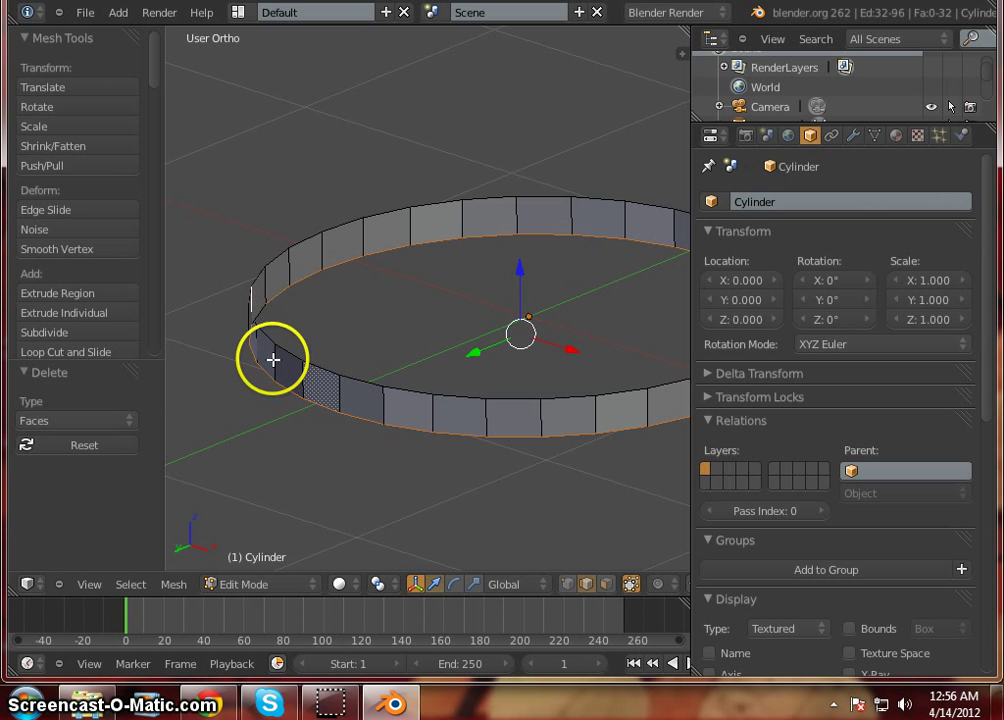
pyautogui.hotkey('ctrl', 'z')
pyautogui.keyDown('shift'); pyautogui.rightClick(260, 307); pyautogui.keyUp('shift')
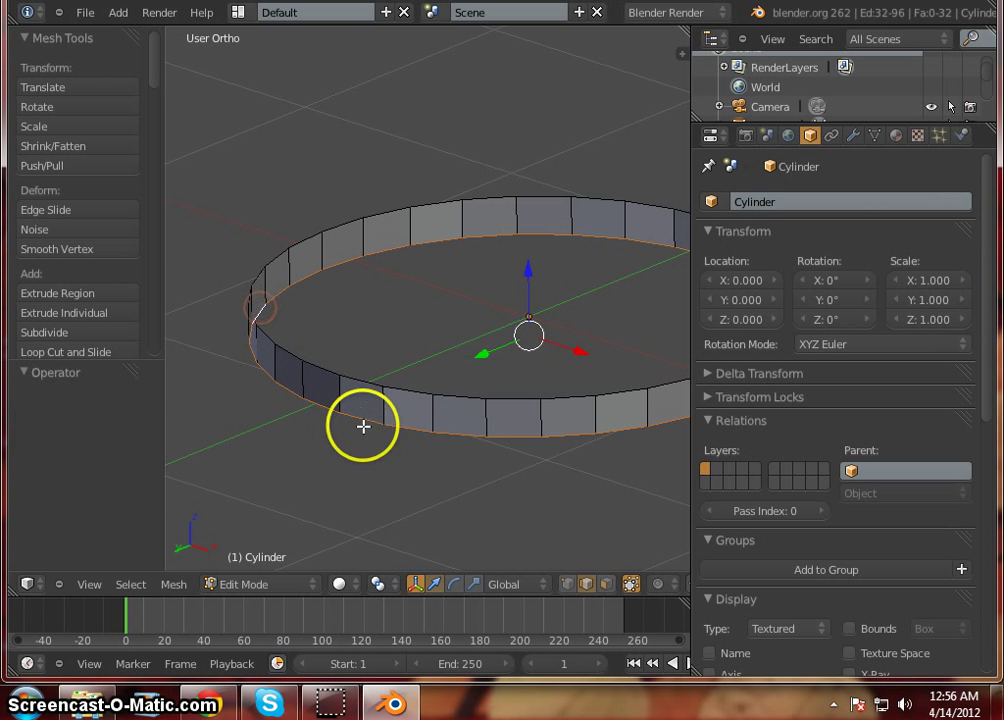
# Extrude the selected lower rim loop downward along global Z by about 0.154.
pyautogui.moveTo(396, 444); pyautogui.dragTo(397, 485, button='middle')
pyautogui.scroll(-5, 545, 250)
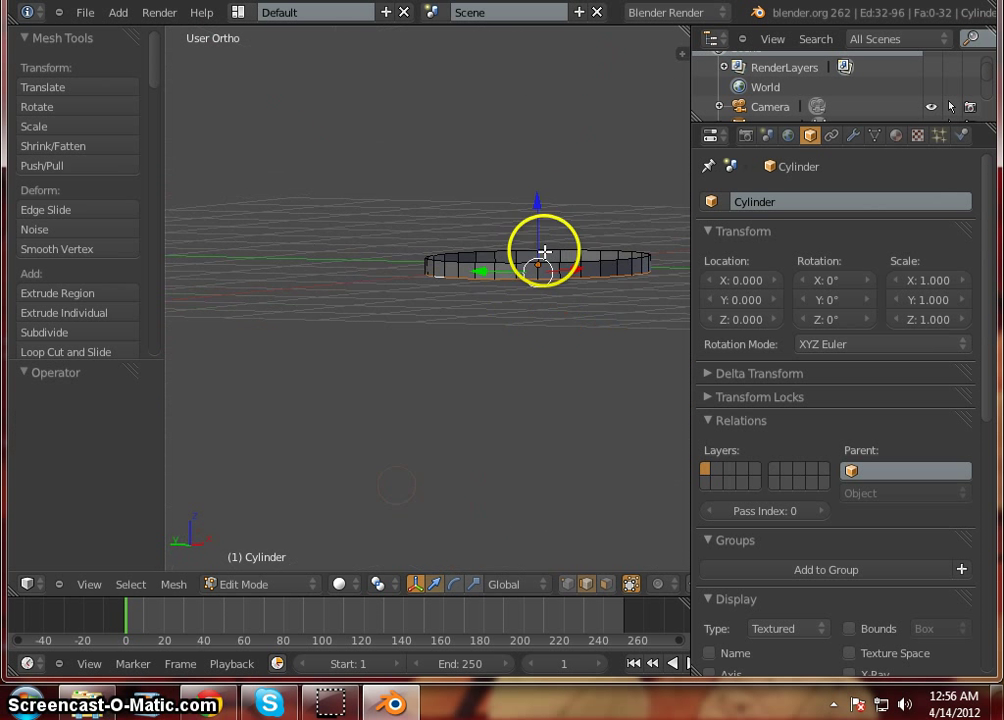
pyautogui.moveTo(517, 340); pyautogui.dragTo(533, 358, button='middle')
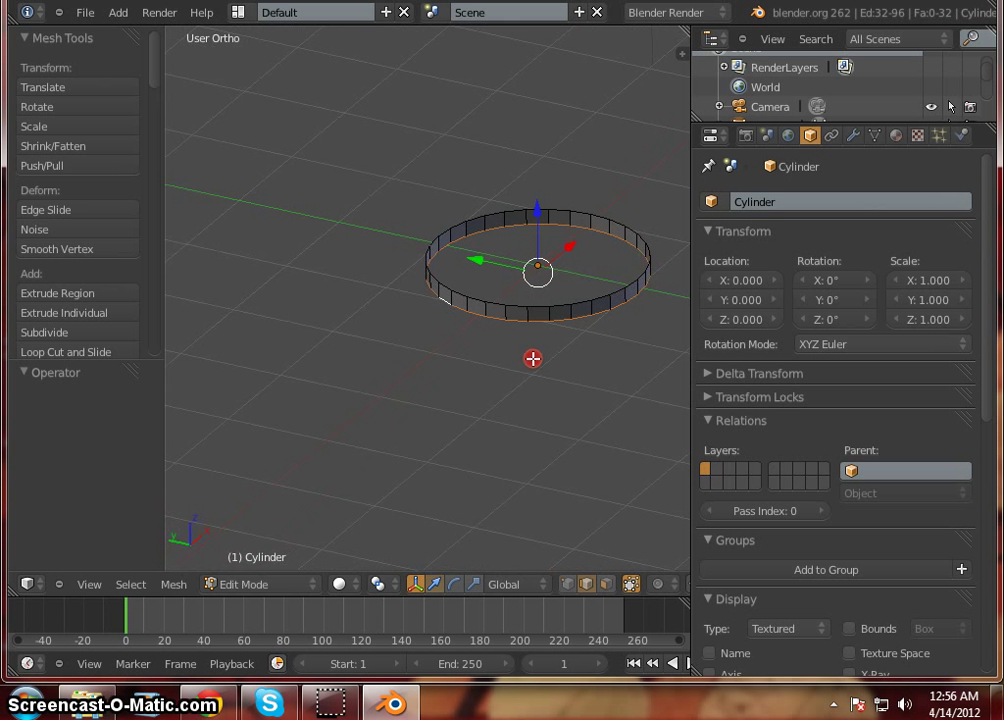
pyautogui.click(551, 426)
pyautogui.click(545, 318)
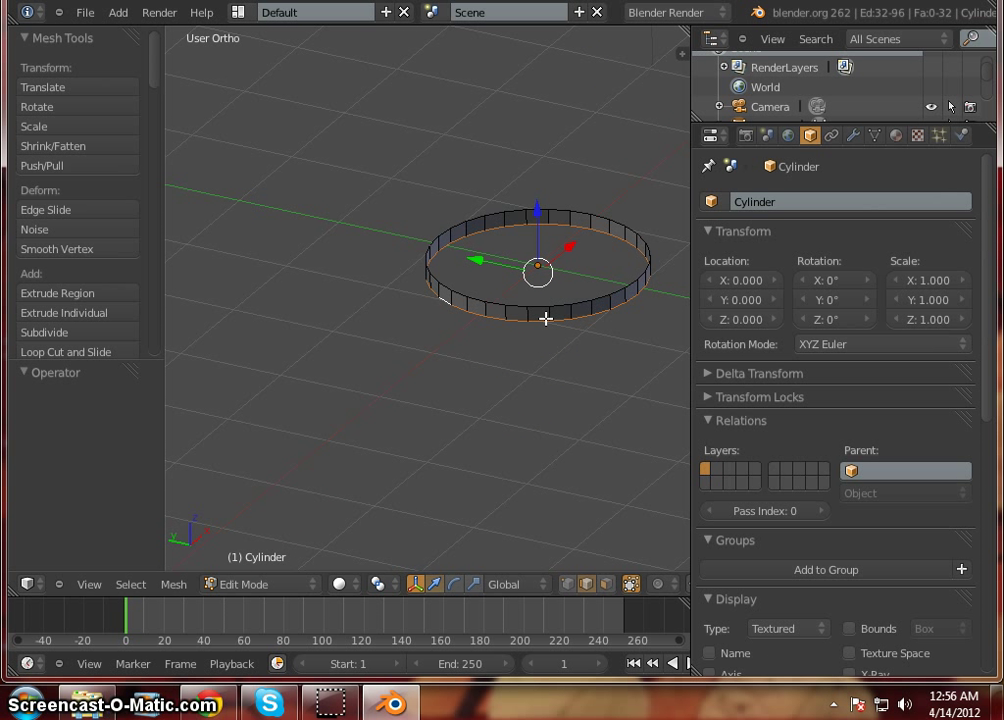
pyautogui.press('e')
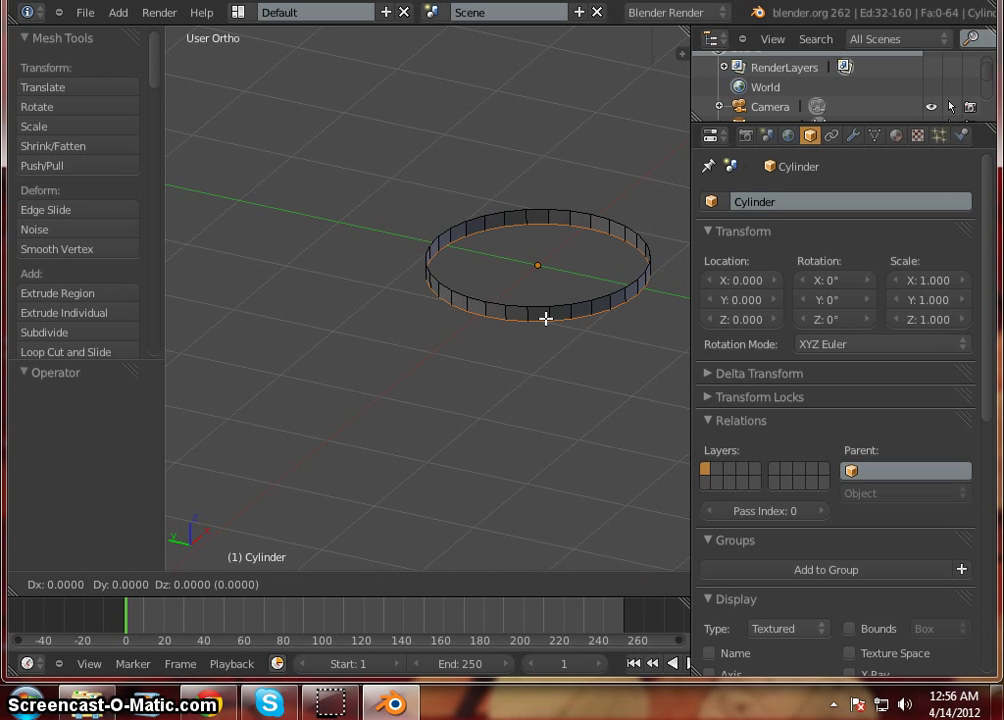
pyautogui.press('z')
pyautogui.click(545, 336)
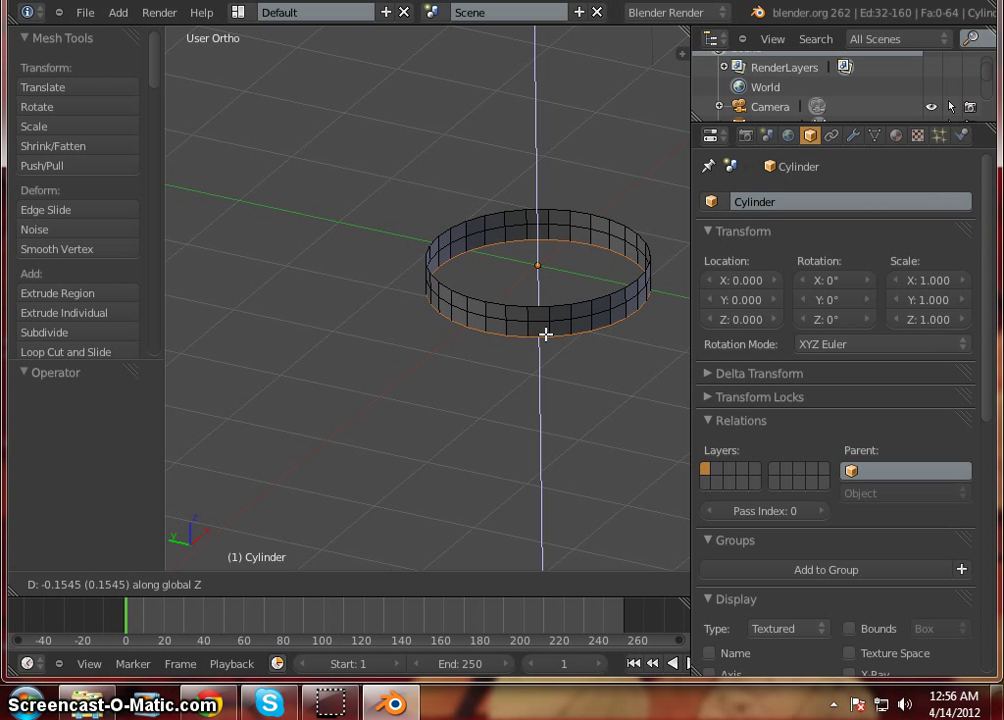
pyautogui.click(545, 334)
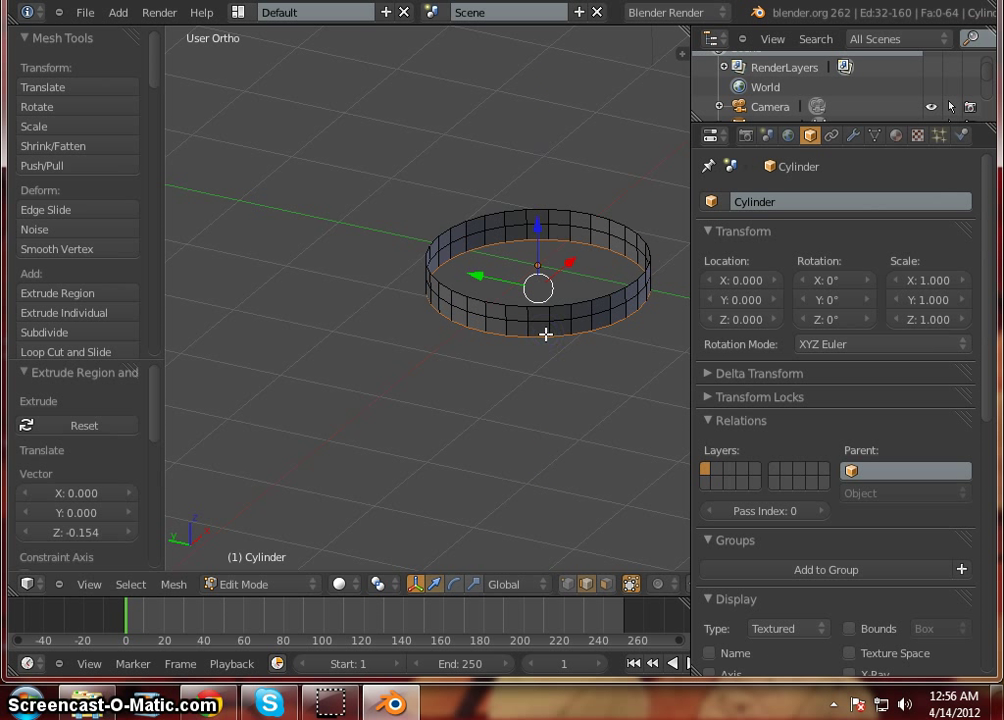
# Scale the extruded bottom edge loop inward uniformly to about 0.949.
pyautogui.click(499, 360)
pyautogui.moveTo(499, 360)
pyautogui.mouseDown(button='middle')
pyautogui.moveTo(553, 318)
pyautogui.moveTo(492, 347)
pyautogui.mouseUp(button='middle')
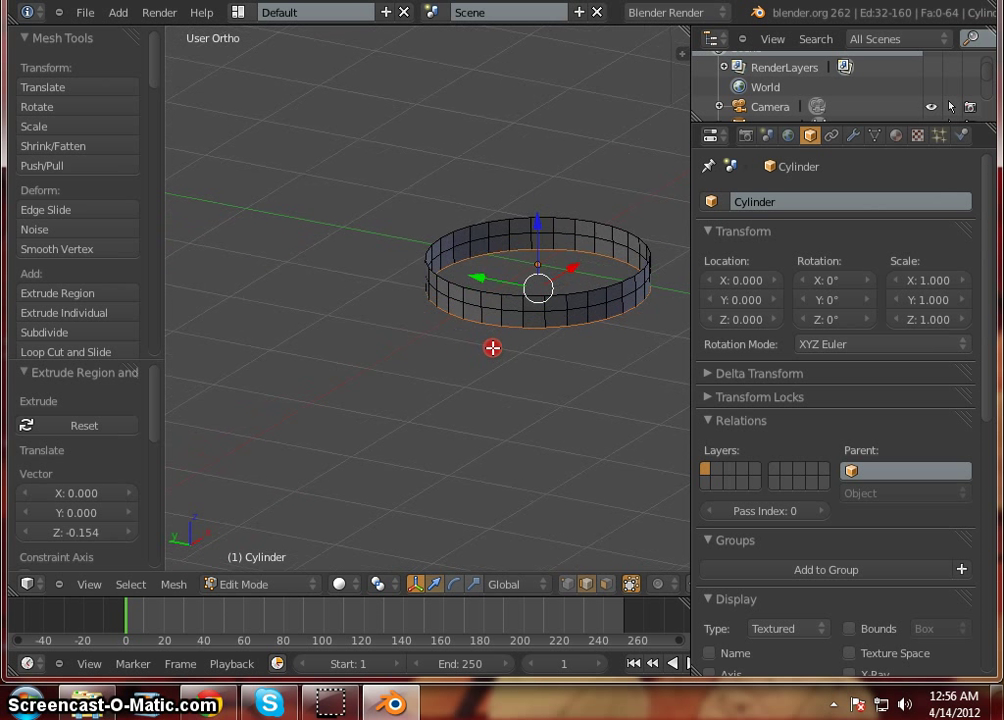
pyautogui.click(551, 326)
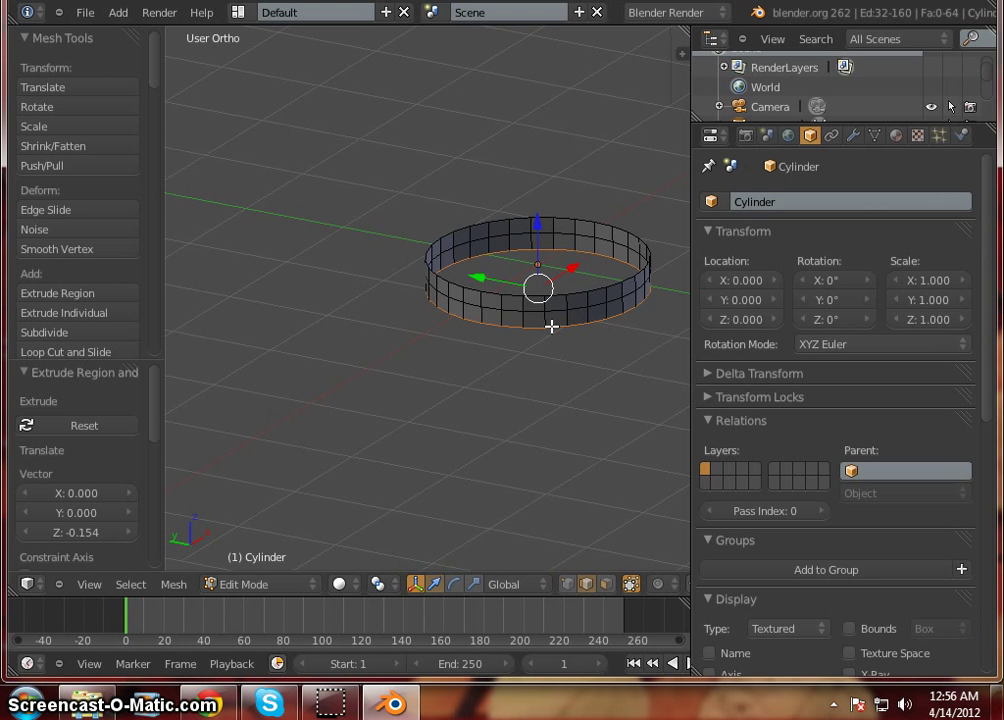
pyautogui.moveTo(551, 326)
pyautogui.mouseDown(button='middle')
pyautogui.moveTo(549, 343)
pyautogui.moveTo(450, 365)
pyautogui.moveTo(403, 388)
pyautogui.moveTo(536, 338)
pyautogui.moveTo(444, 356)
pyautogui.moveTo(426, 385)
pyautogui.moveTo(497, 381)
pyautogui.moveTo(490, 390)
pyautogui.mouseUp(button='middle')
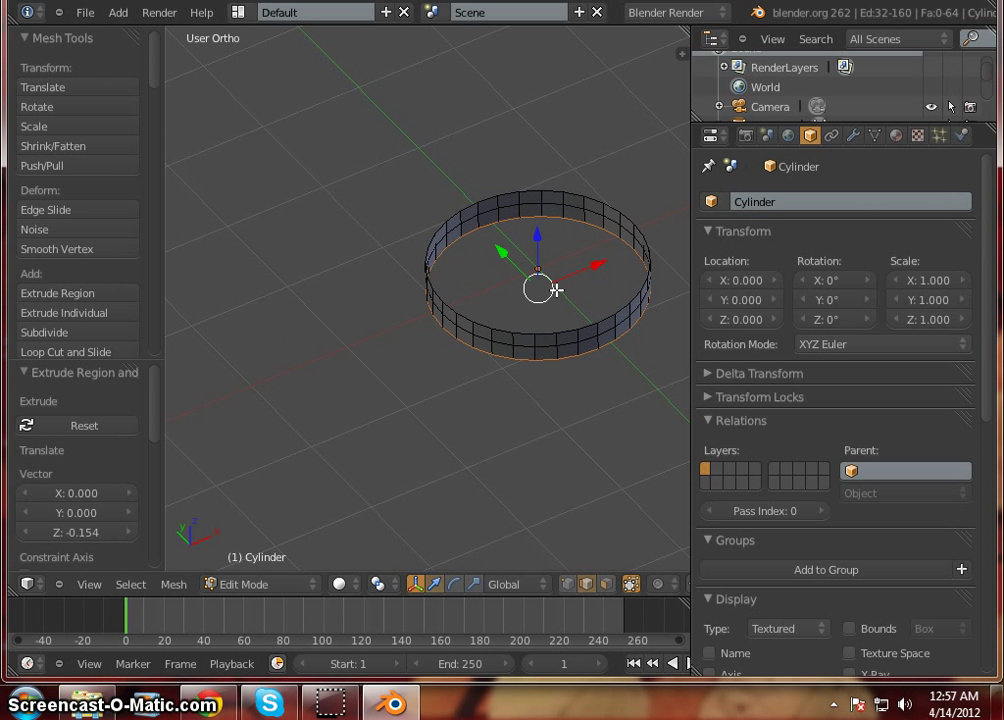
pyautogui.press('s')
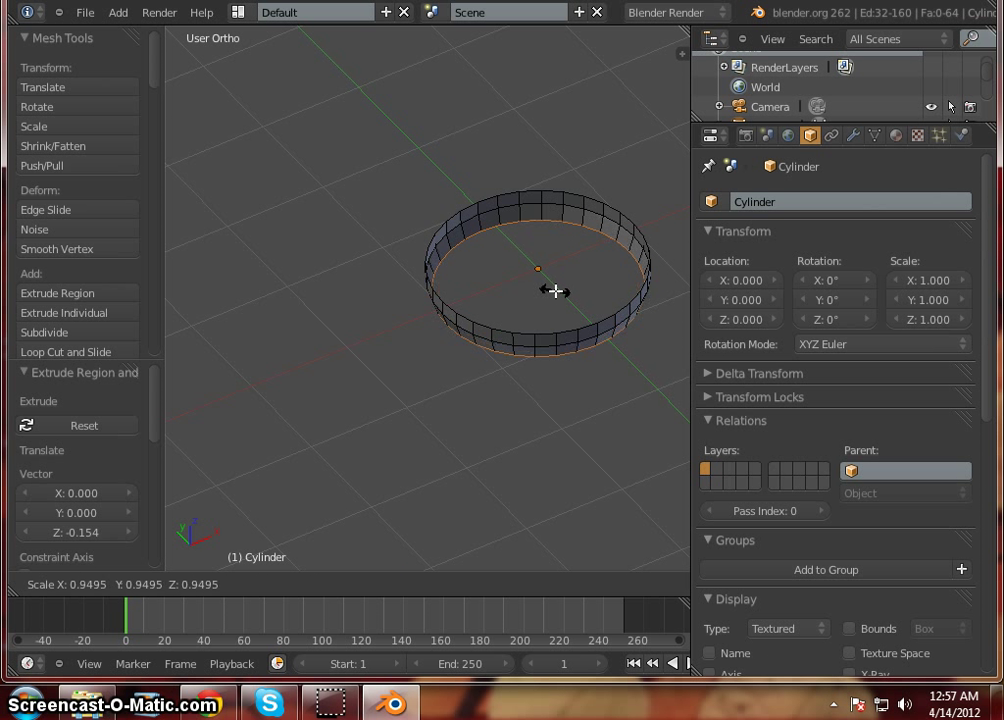
pyautogui.click(555, 291)
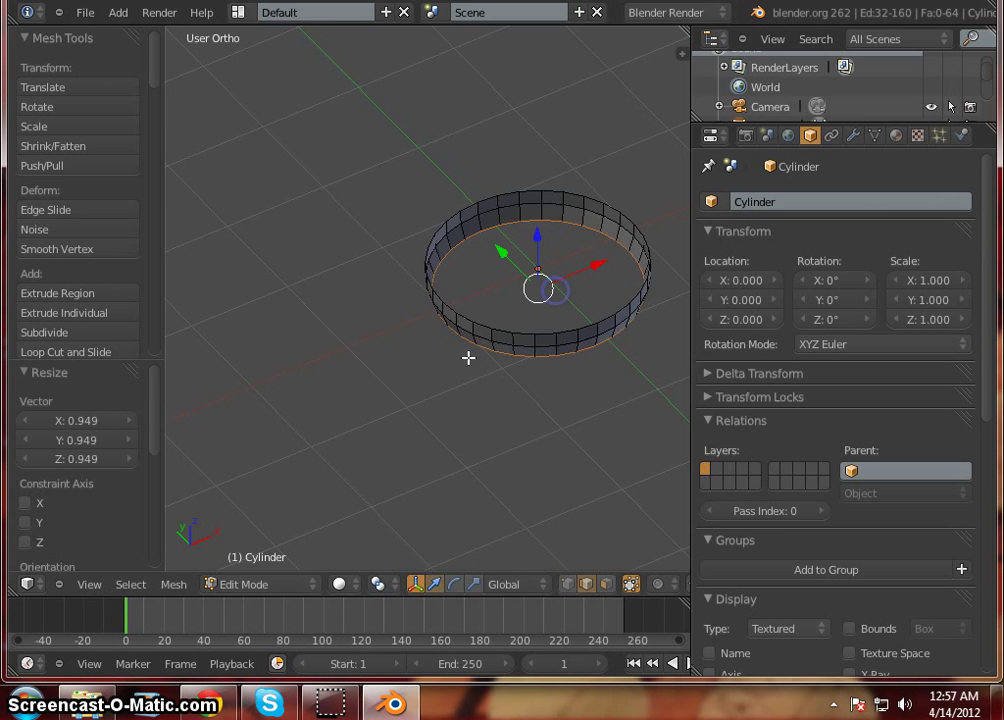
# Extrude the bottom edge loop downward along Z by about 0.186 and scale it uniformly to about 0.848.
pyautogui.moveTo(468, 357); pyautogui.dragTo(484, 329, button='middle')
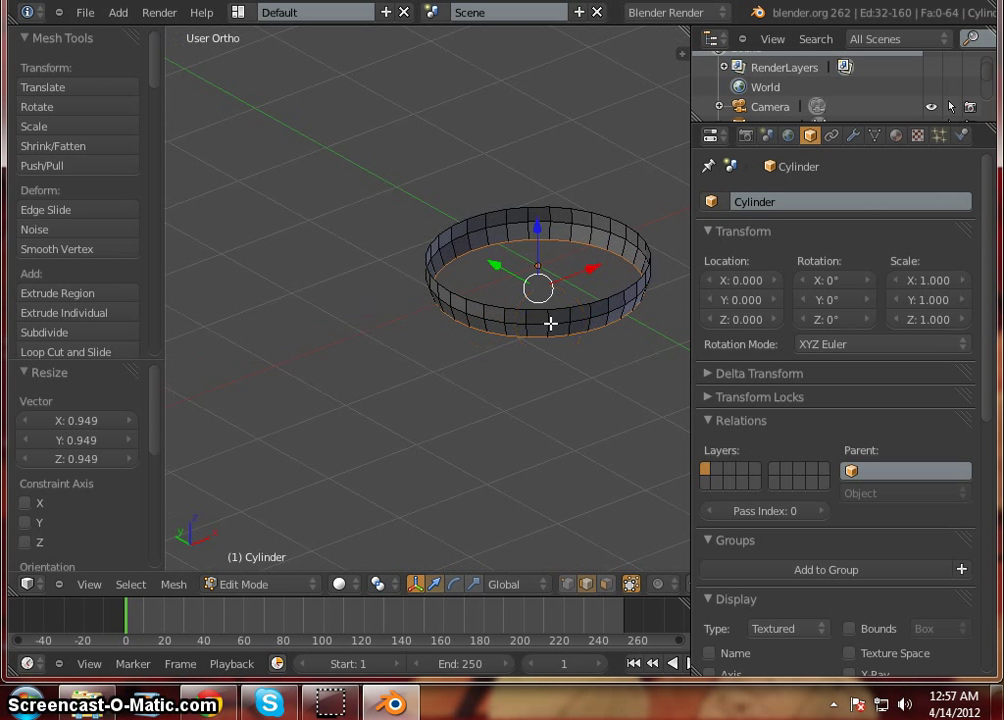
pyautogui.press('e')
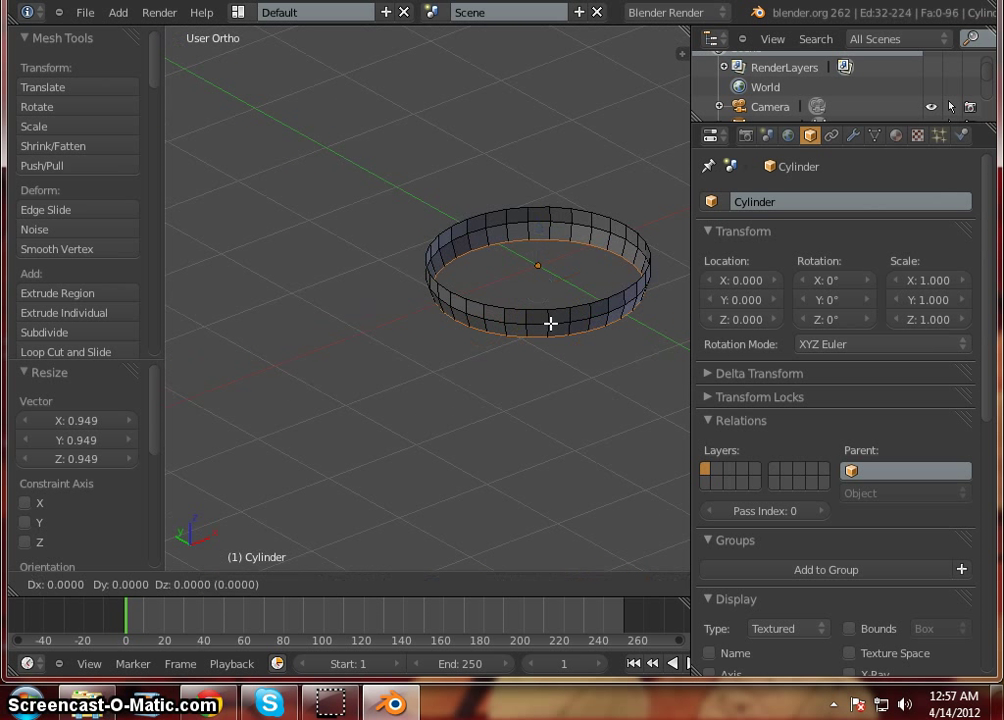
pyautogui.press('z')
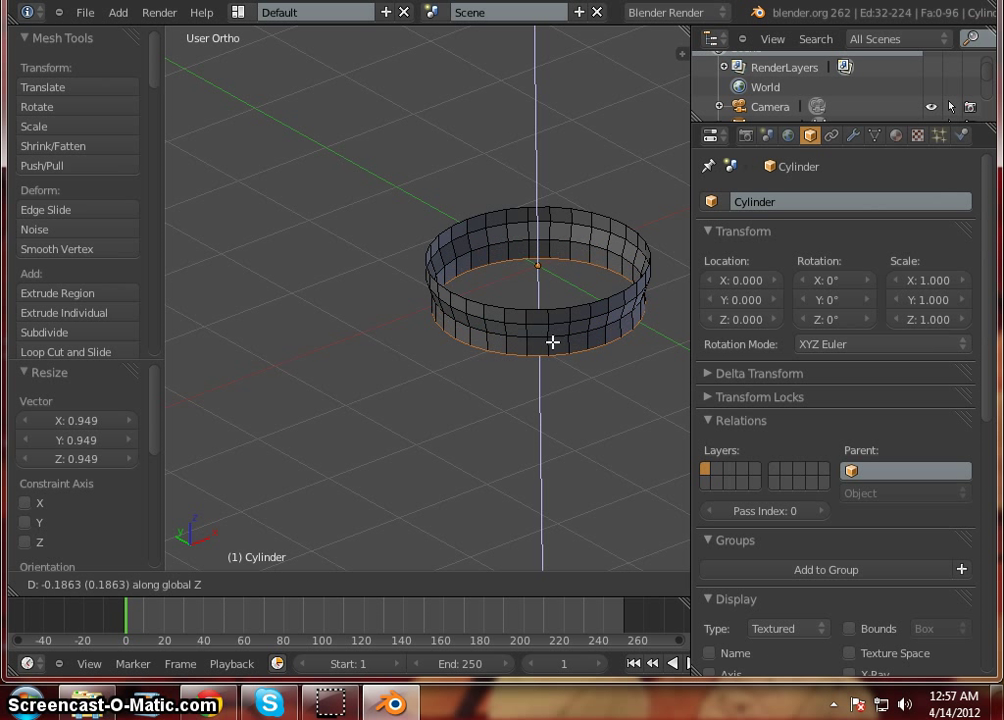
pyautogui.click(552, 342)
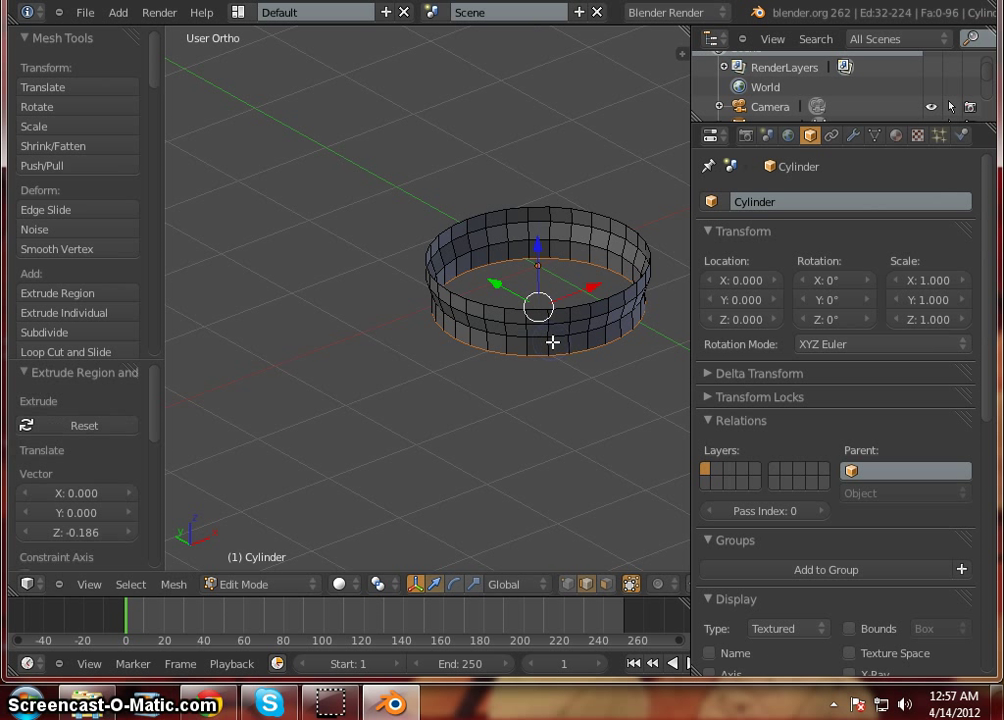
pyautogui.press('s')
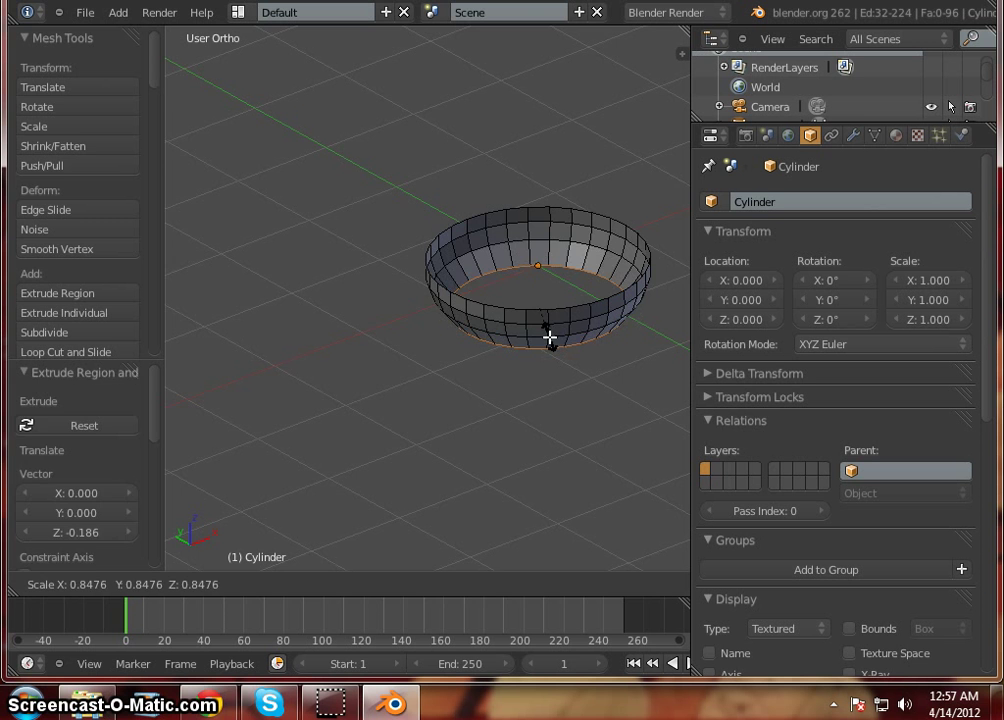
pyautogui.click(549, 338)
# Extrude the bottom edge loop of the bowl downward along global Z by about 0.345.
pyautogui.moveTo(492, 356); pyautogui.dragTo(569, 378, button='middle')
pyautogui.moveTo(480, 300); pyautogui.dragTo(480, 370, button='middle')
pyautogui.moveTo(318, 435); pyautogui.dragTo(615, 292, button='middle')
pyautogui.moveTo(510, 300); pyautogui.dragTo(490, 350, button='middle')
pyautogui.moveTo(596, 336)
pyautogui.mouseDown(button='middle')
pyautogui.moveTo(603, 249)
pyautogui.moveTo(584, 322)
pyautogui.mouseUp(button='middle')
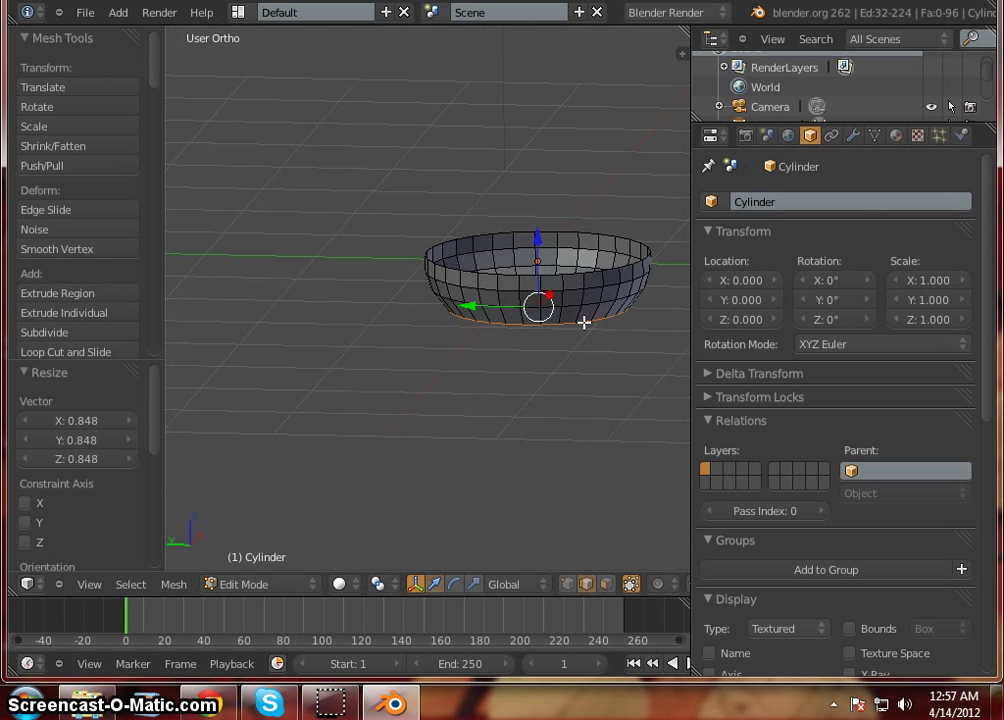
pyautogui.press('e')
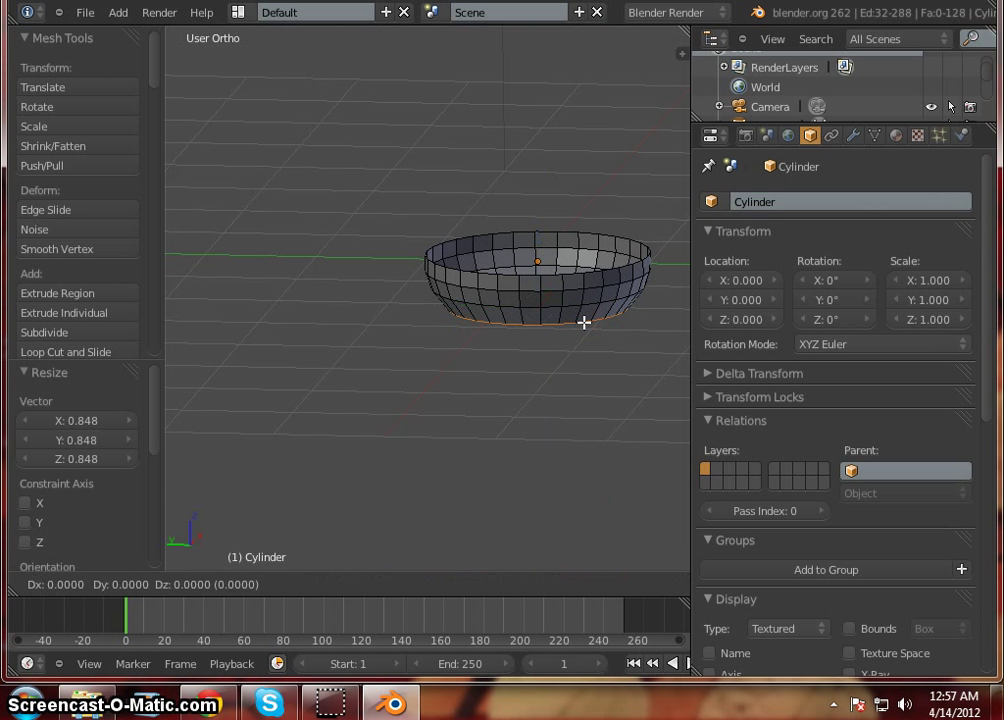
pyautogui.press('z')
pyautogui.click(578, 344)
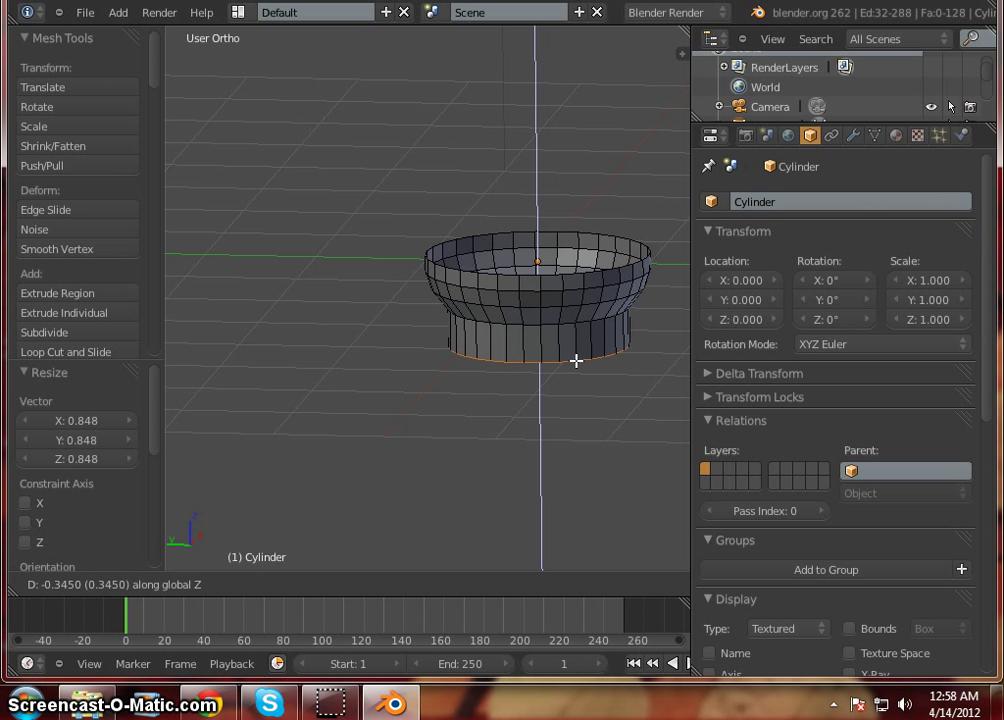
pyautogui.click(576, 360)
# Scale the bowl's bottom edge loop inward uniformly to about 0.391.
pyautogui.moveTo(576, 360); pyautogui.dragTo(540, 400, button='middle')
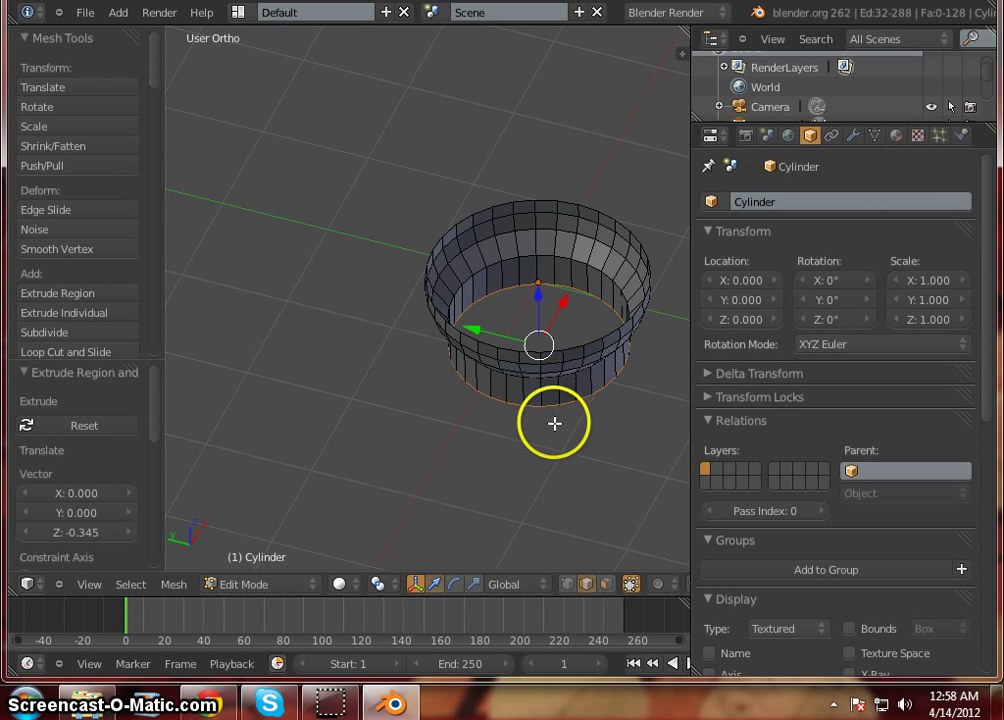
pyautogui.press('s')
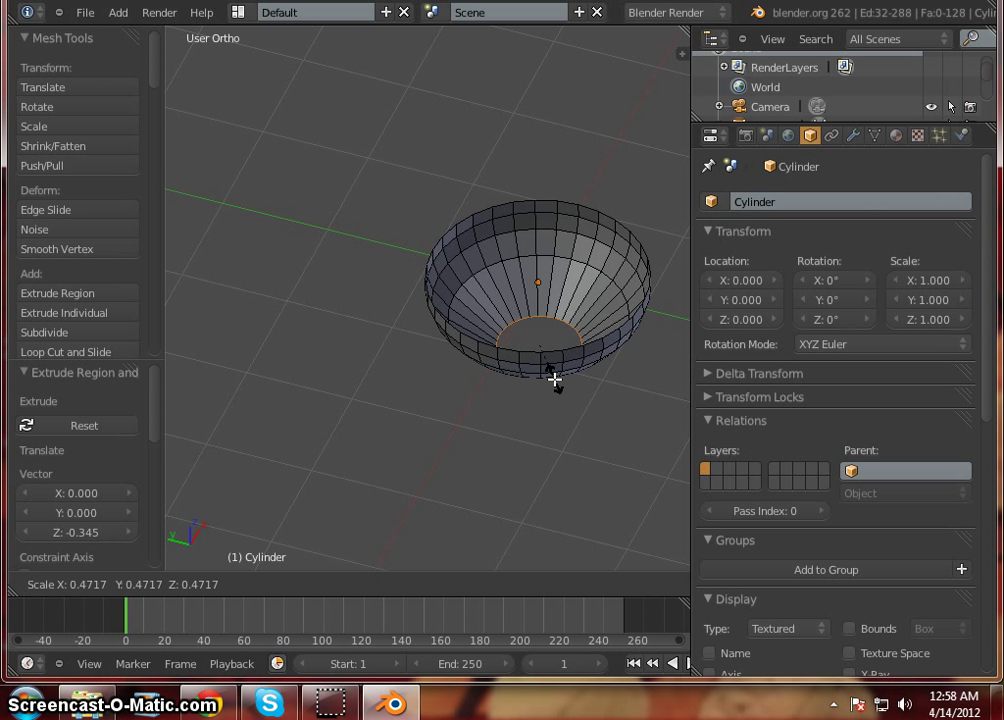
pyautogui.click(553, 372)
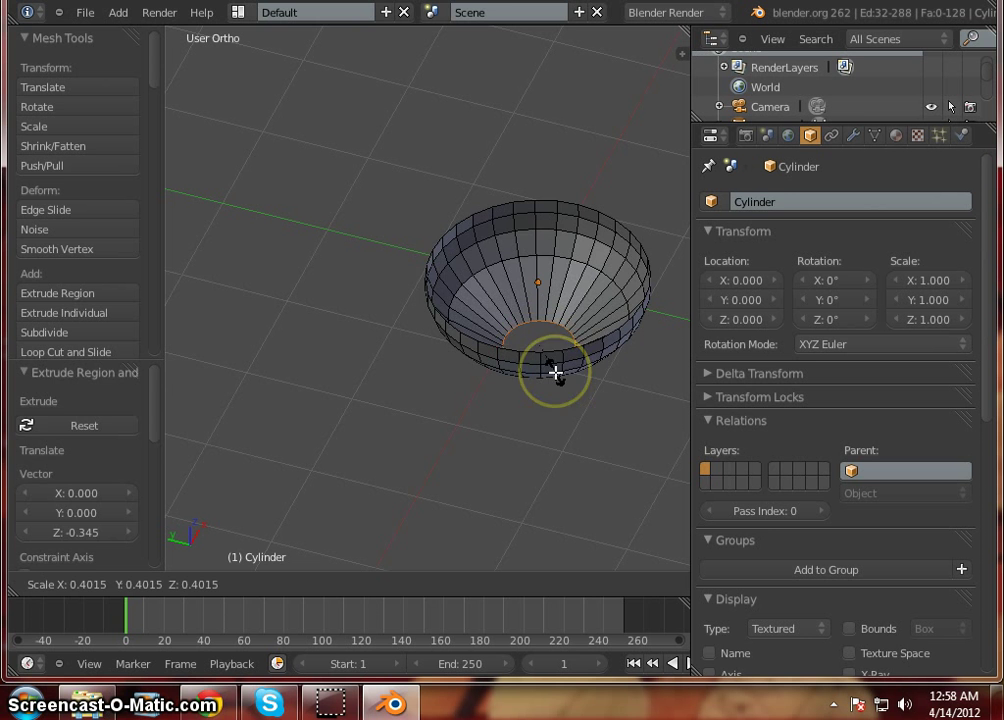
pyautogui.click(555, 372)
# Raise the bottom edge loop along global Z by about 0.077 and again by about 0.020.
pyautogui.moveTo(508, 410); pyautogui.dragTo(570, 121, button='middle')
pyautogui.moveTo(511, 500); pyautogui.dragTo(601, 395, button='middle')
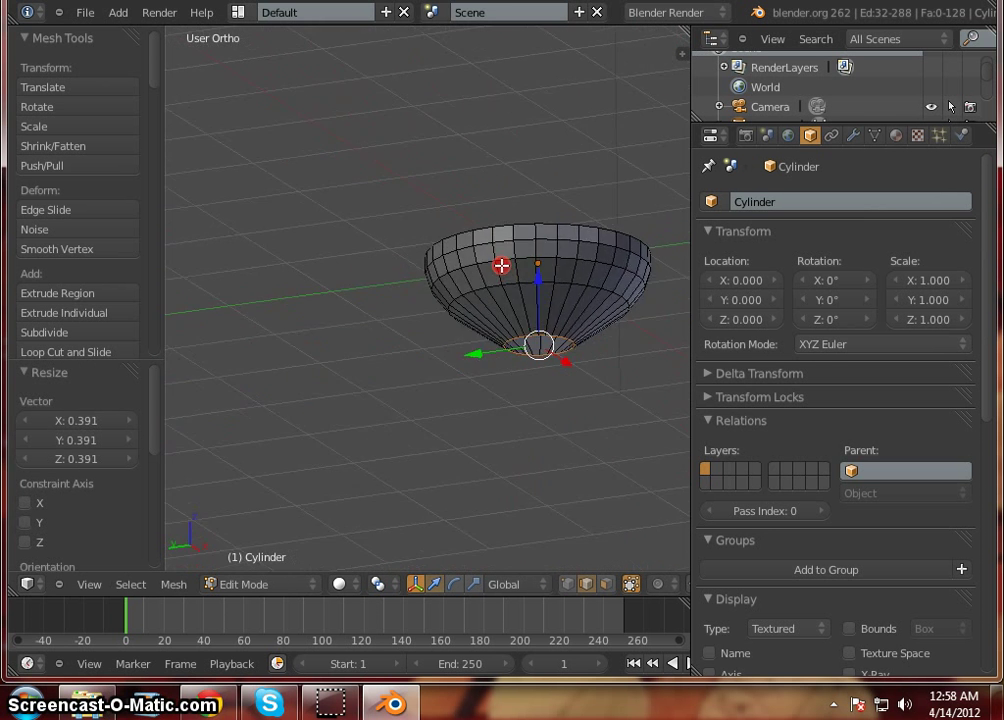
pyautogui.moveTo(502, 265); pyautogui.dragTo(529, 439, button='middle')
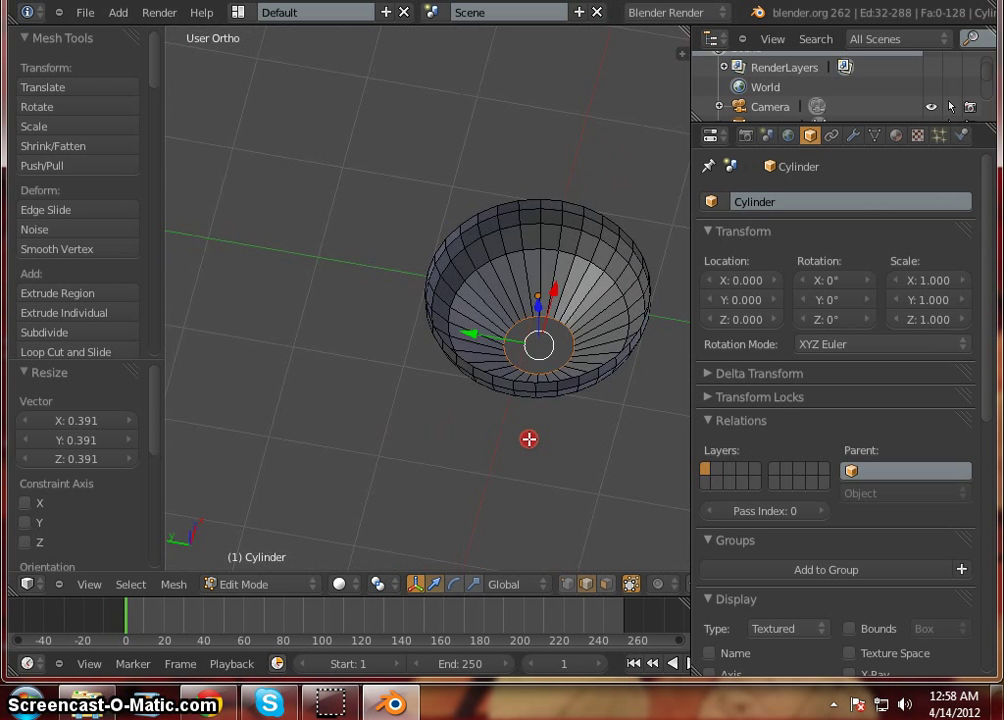
pyautogui.moveTo(430, 378); pyautogui.dragTo(430, 398, button='middle')
pyautogui.scroll(7, 600, 348)
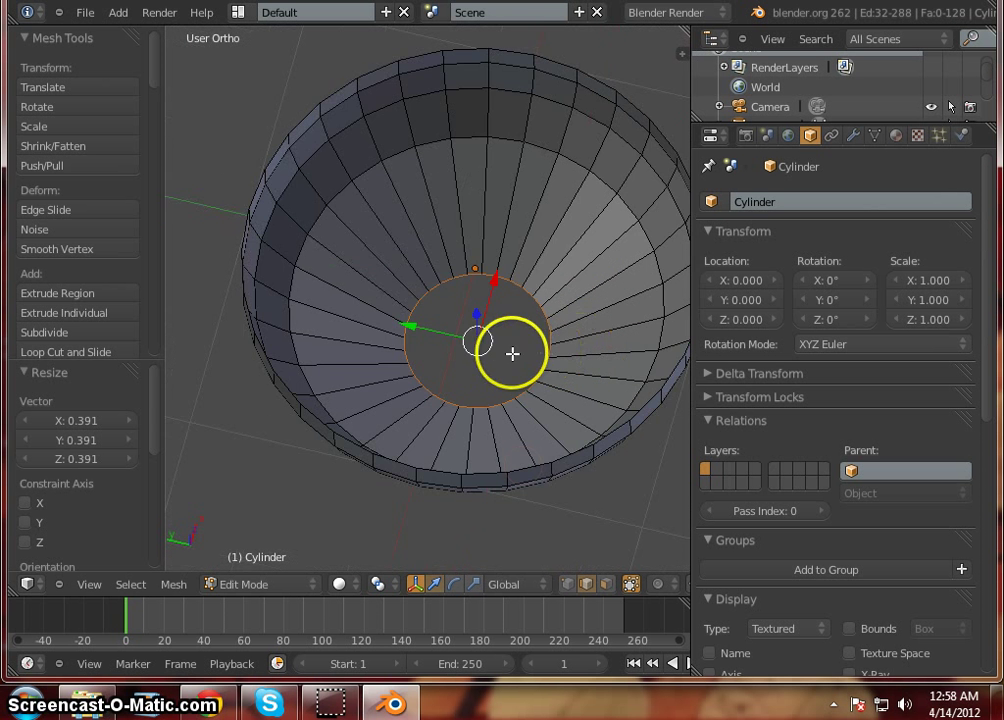
pyautogui.scroll(2, 447, 323)
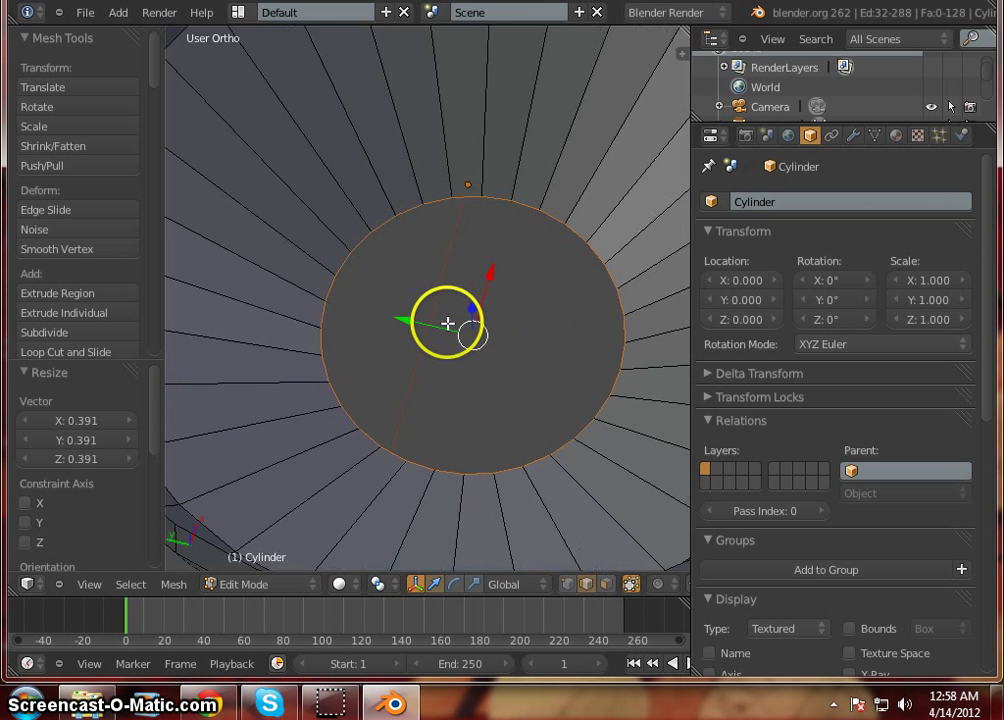
pyautogui.scroll(-2, 473, 332)
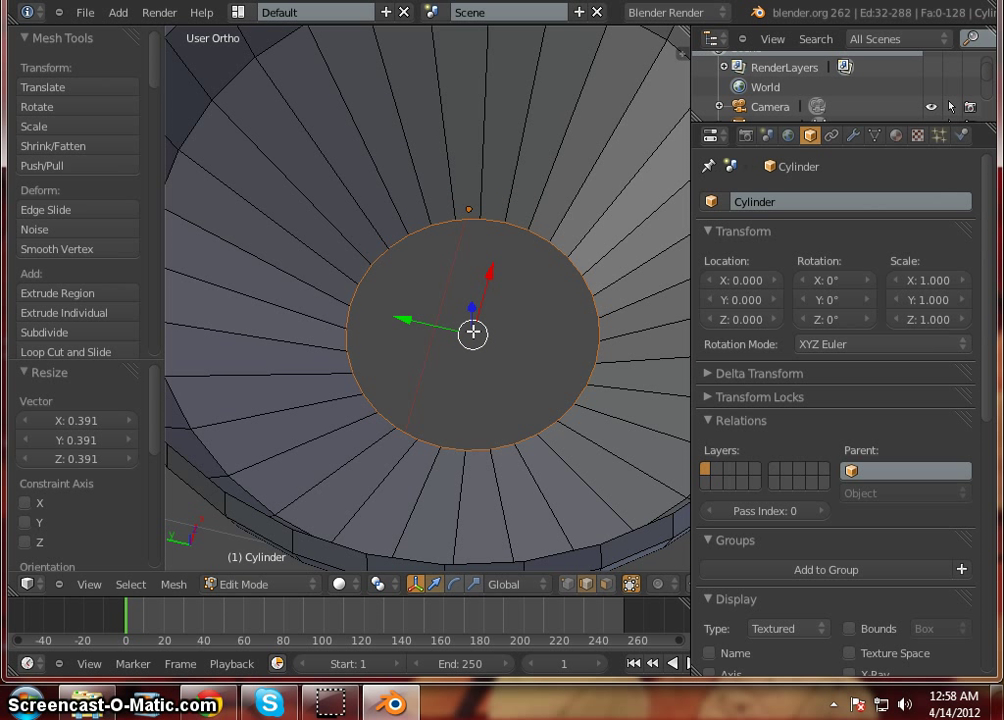
pyautogui.moveTo(403, 385); pyautogui.dragTo(432, 344, button='middle')
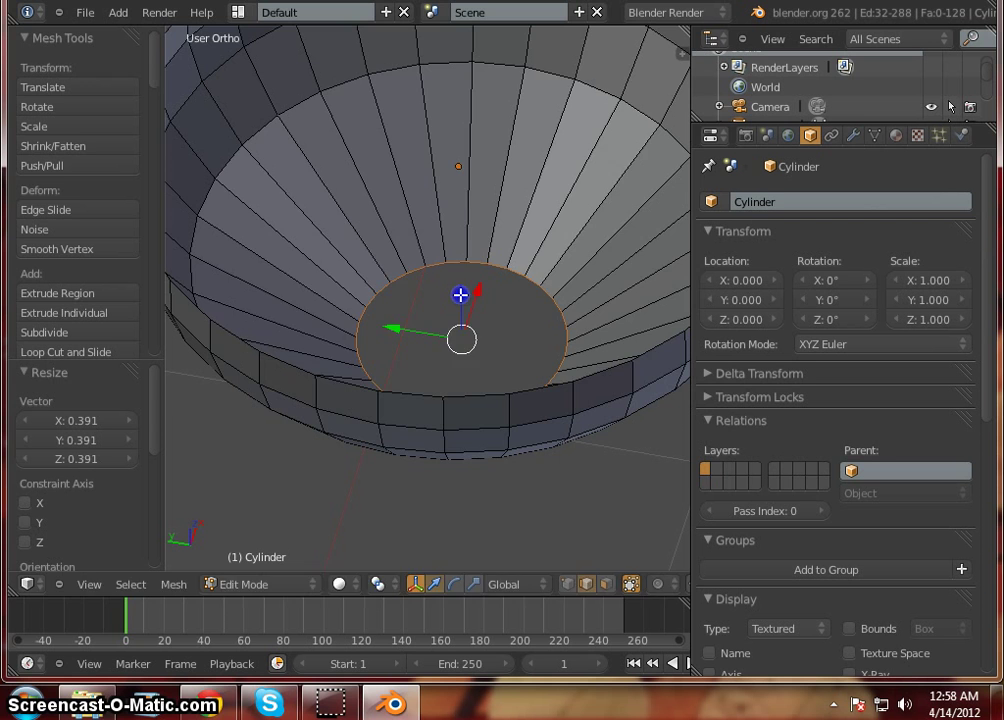
pyautogui.moveTo(460, 295); pyautogui.dragTo(463, 278)
pyautogui.moveTo(458, 313); pyautogui.dragTo(424, 361, button='middle')
pyautogui.moveTo(480, 285); pyautogui.dragTo(445, 312, button='middle')
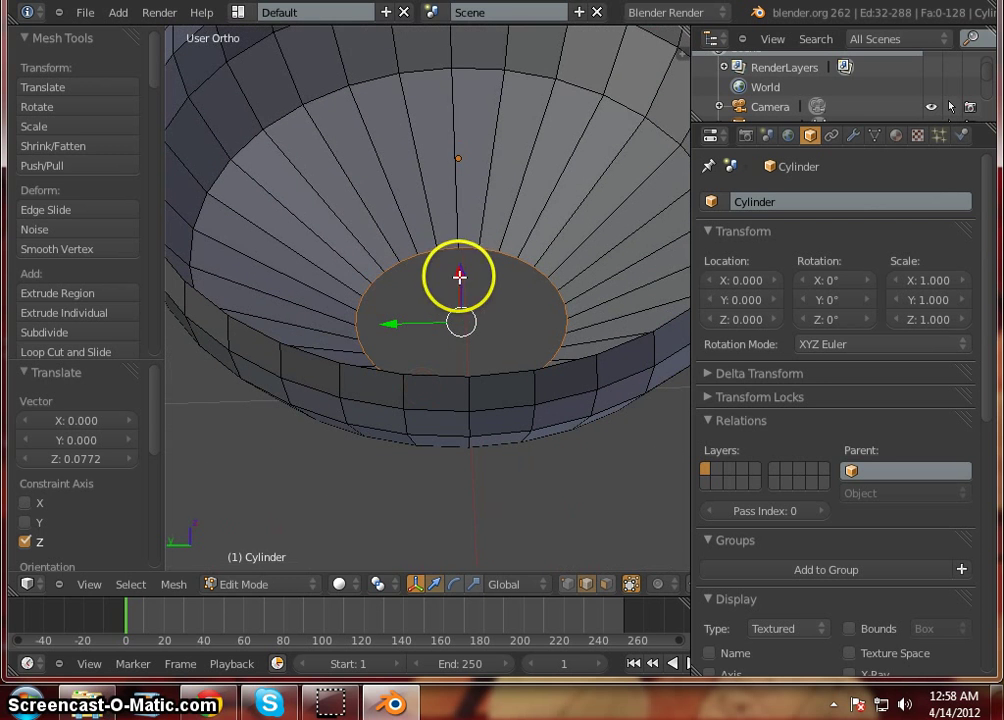
pyautogui.moveTo(459, 276); pyautogui.dragTo(459, 271)
# In vertex selection mode, create a face strip across the bottom hole between two adjacent rim vertices and the two opposite ones.
pyautogui.moveTo(433, 370); pyautogui.dragTo(373, 419, button='middle')
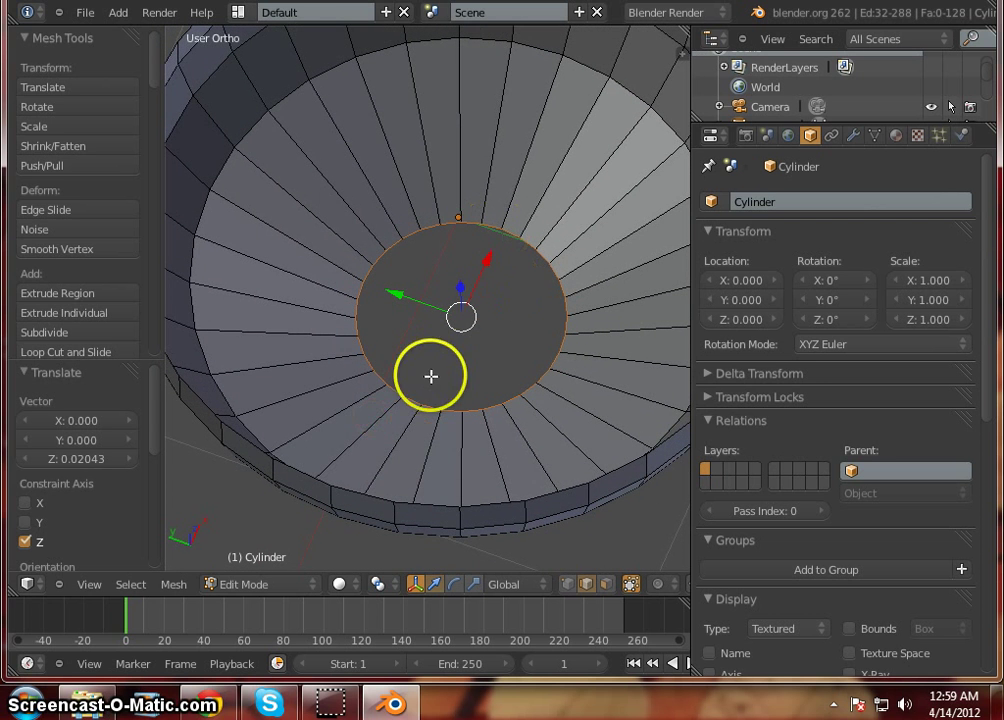
pyautogui.moveTo(431, 376)
pyautogui.mouseDown(button='middle')
pyautogui.moveTo(466, 368)
pyautogui.moveTo(428, 395)
pyautogui.moveTo(446, 373)
pyautogui.mouseUp(button='middle')
pyautogui.scroll(-6, 468, 330)
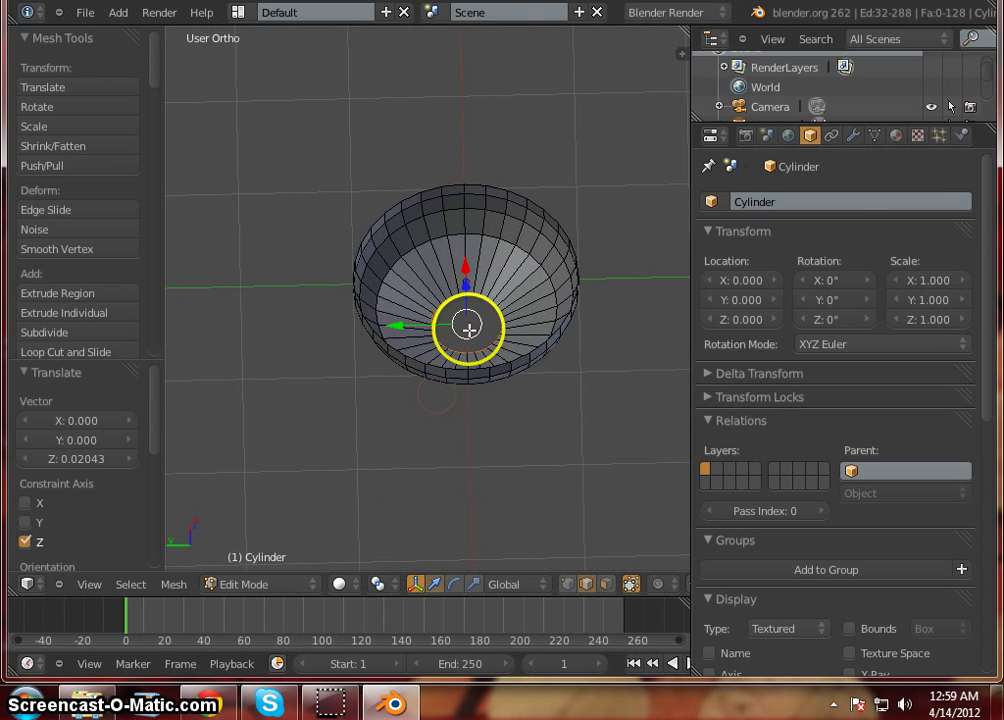
pyautogui.scroll(4, 469, 330)
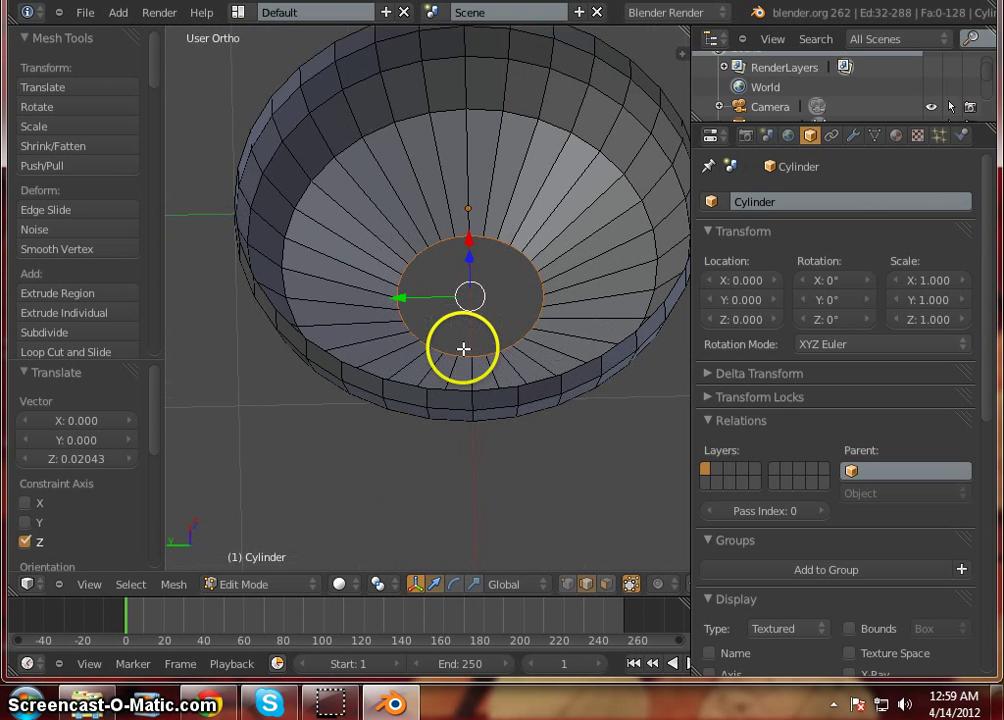
pyautogui.click(567, 584)
pyautogui.scroll(1, 490, 249)
pyautogui.scroll(1, 490, 249)
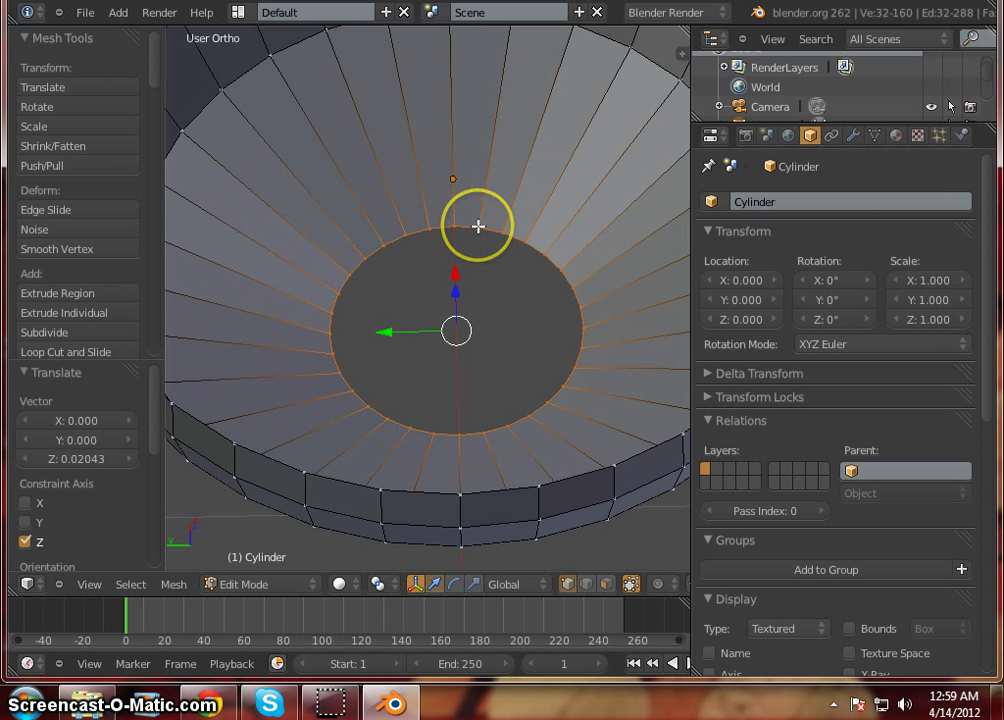
pyautogui.rightClick(478, 228)
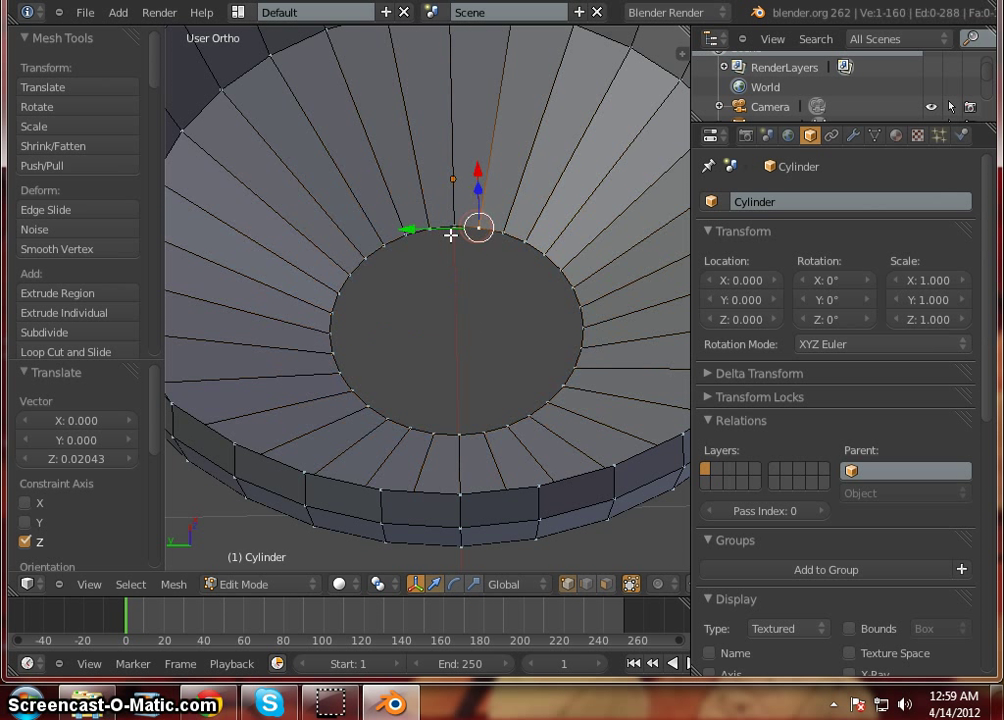
pyautogui.keyDown('shift'); pyautogui.rightClick(460, 432); pyautogui.keyUp('shift')
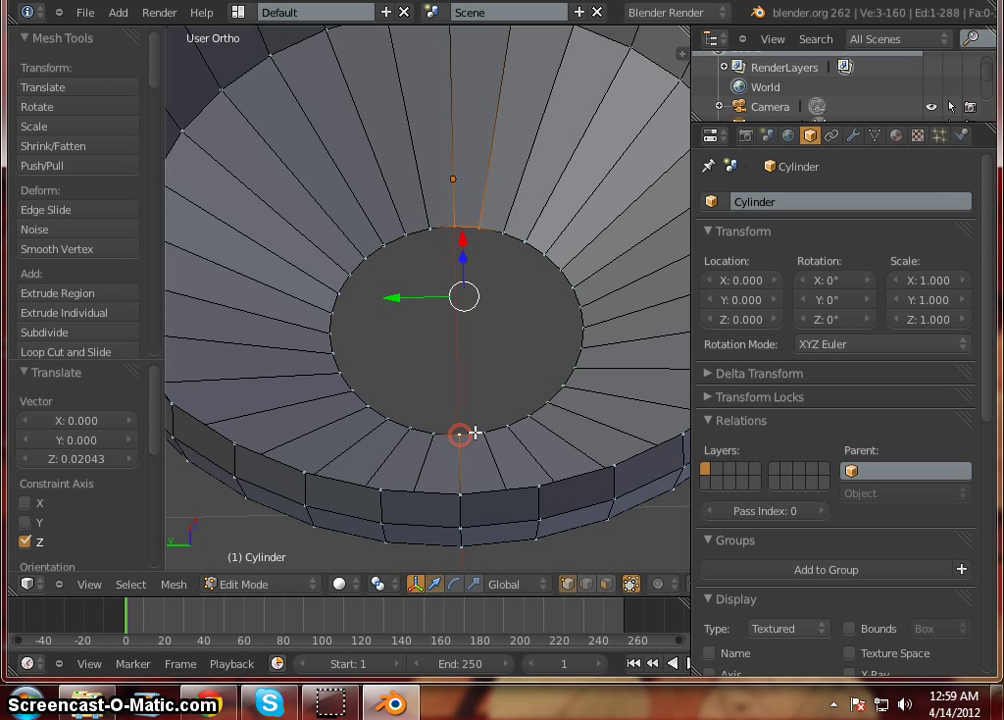
pyautogui.keyDown('shift'); pyautogui.rightClick(481, 430); pyautogui.keyUp('shift')
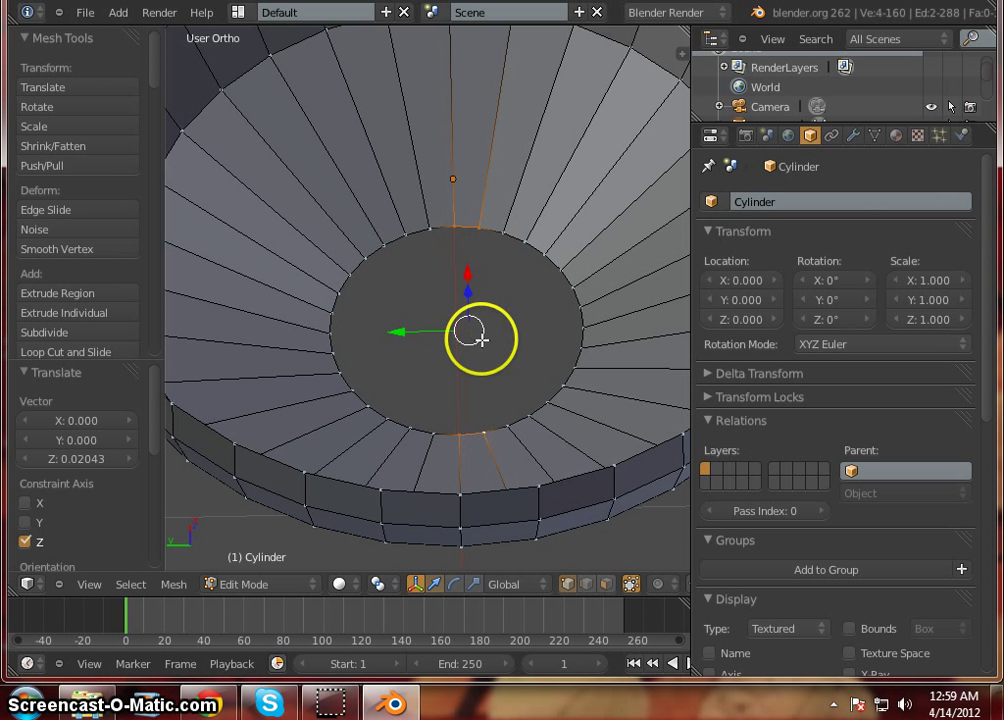
pyautogui.press('f')
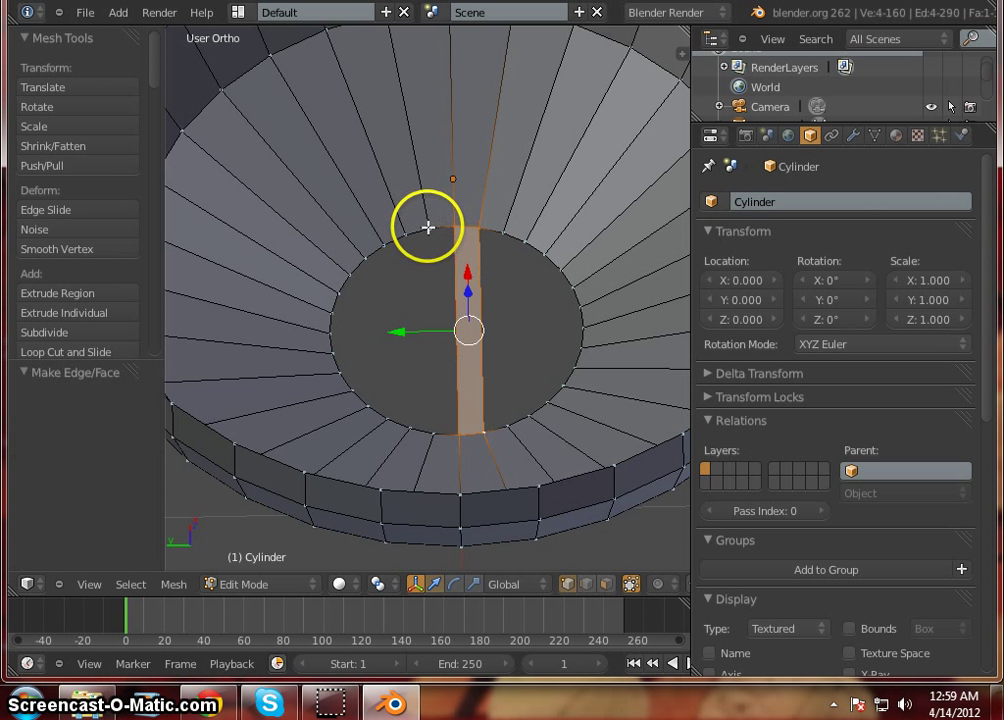
# Create a second face strip beside the first from the neighbouring rim vertices on both sides of the hole, and deselect everything.
pyautogui.rightClick(429, 228)
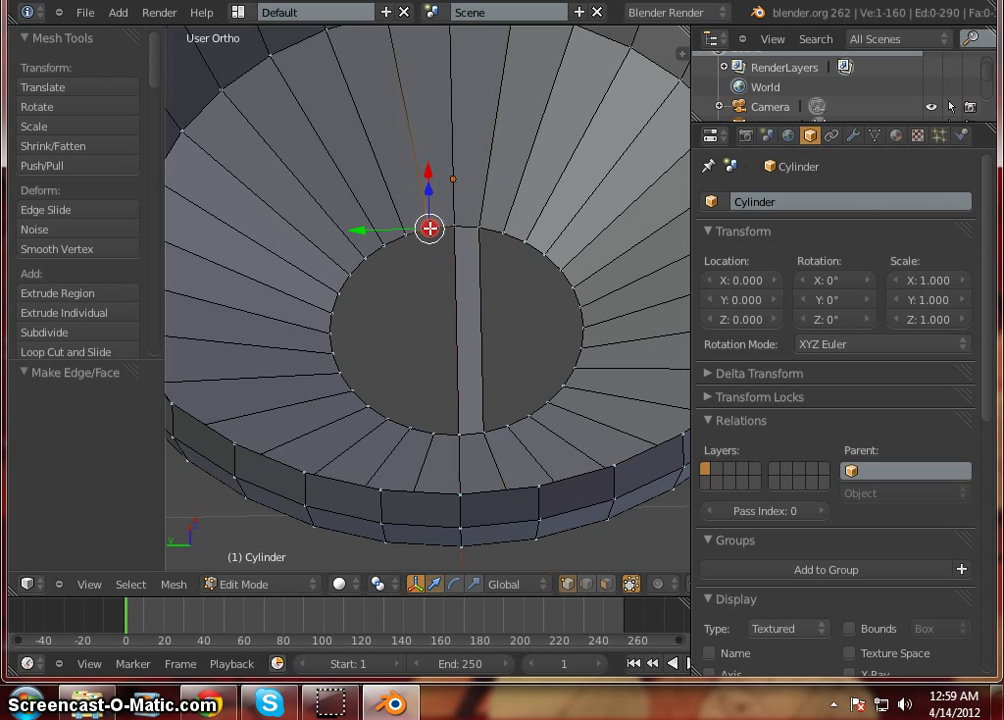
pyautogui.keyDown('ctrl'); pyautogui.rightClick(460, 430); pyautogui.keyUp('ctrl')
pyautogui.keyDown('ctrl'); pyautogui.rightClick(447, 353); pyautogui.keyUp('ctrl')
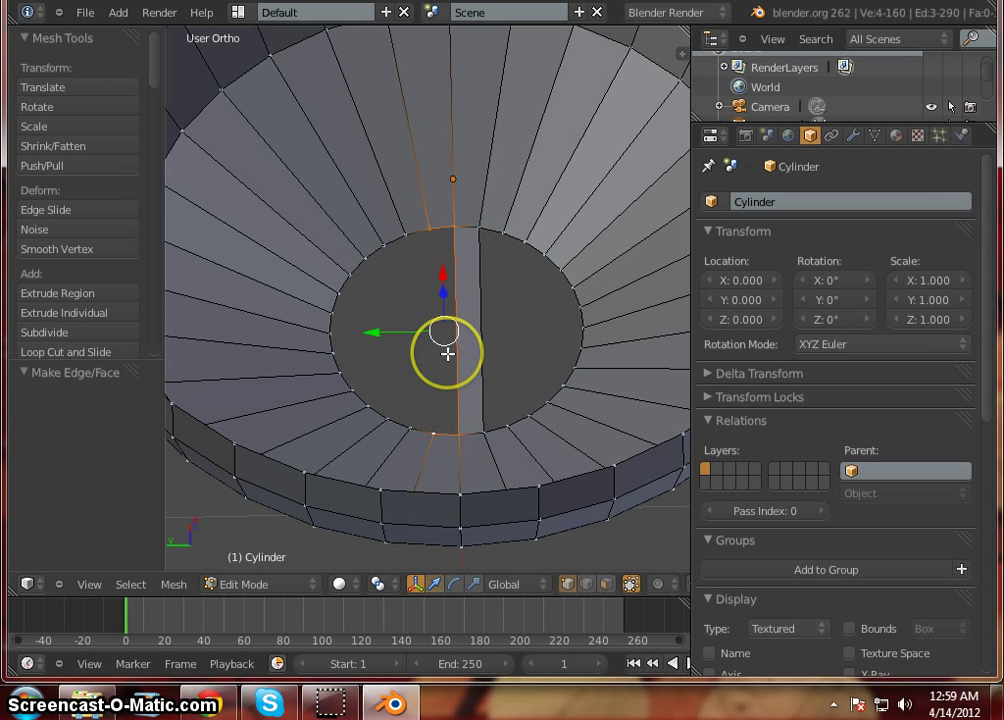
pyautogui.press('s')
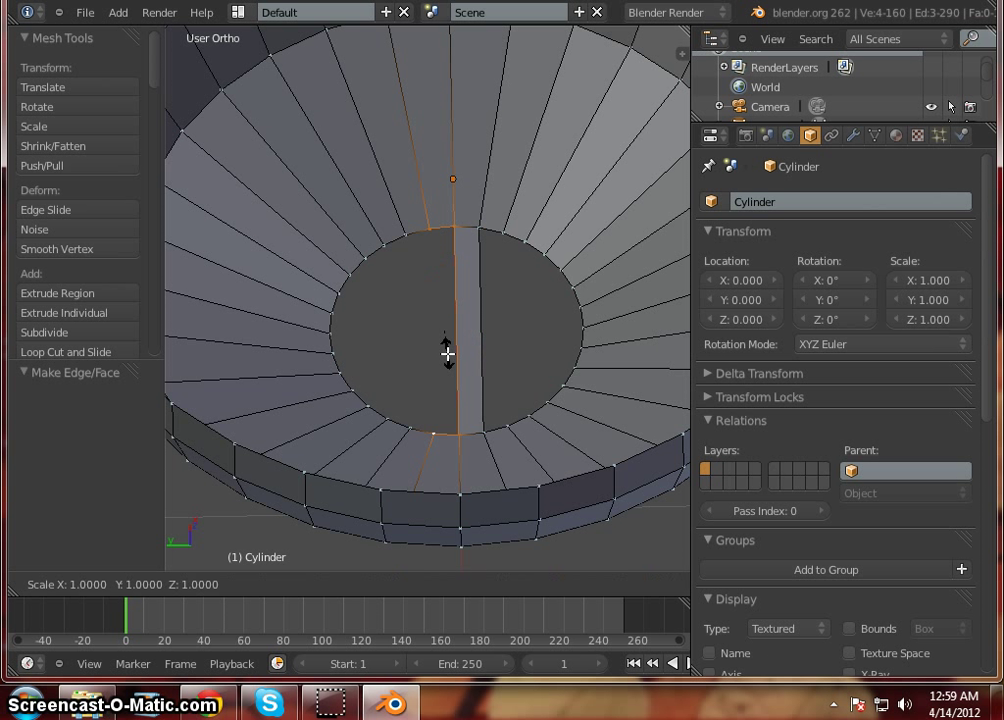
pyautogui.rightClick(447, 353)
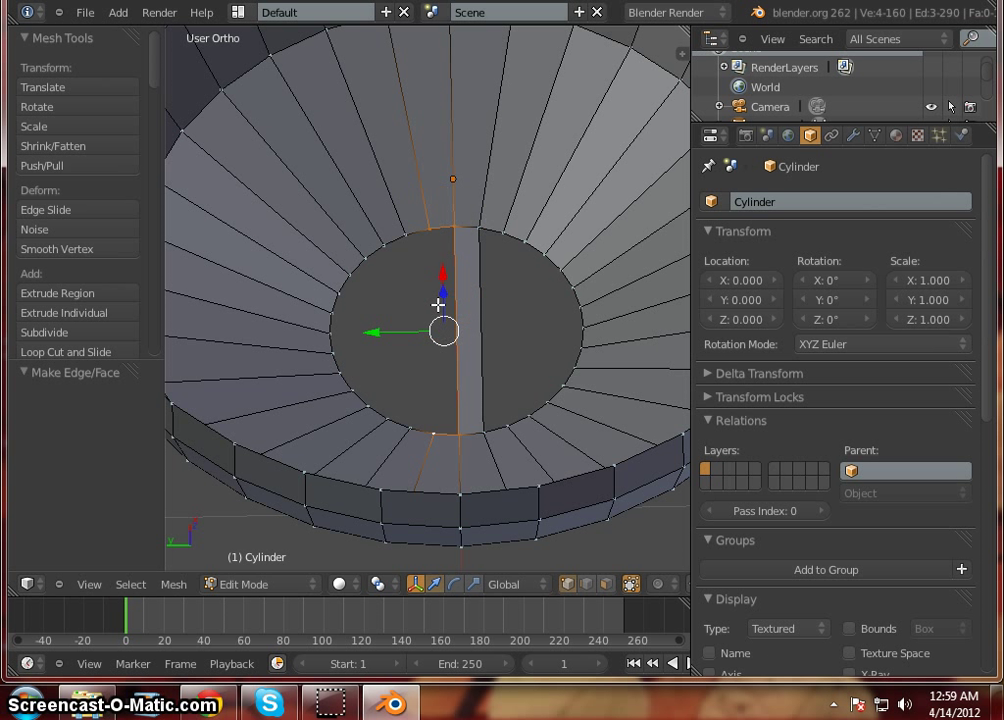
pyautogui.press('f')
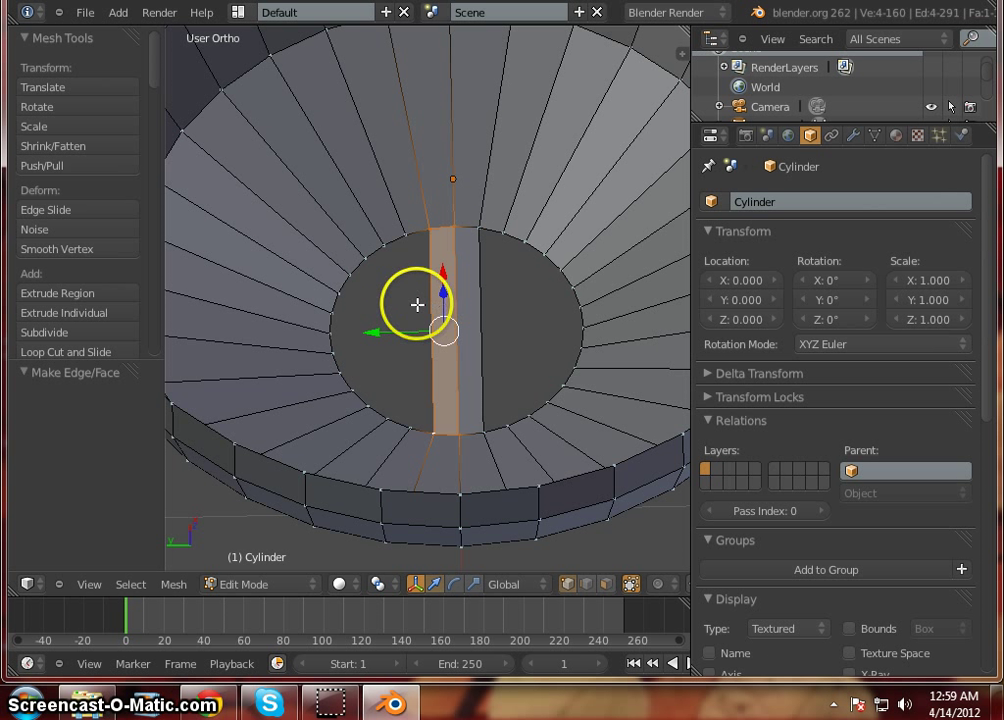
pyautogui.press('a')
# Switch to face selection mode and select both strips spanning the bottom hole.
pyautogui.scroll(-4, 415, 298)
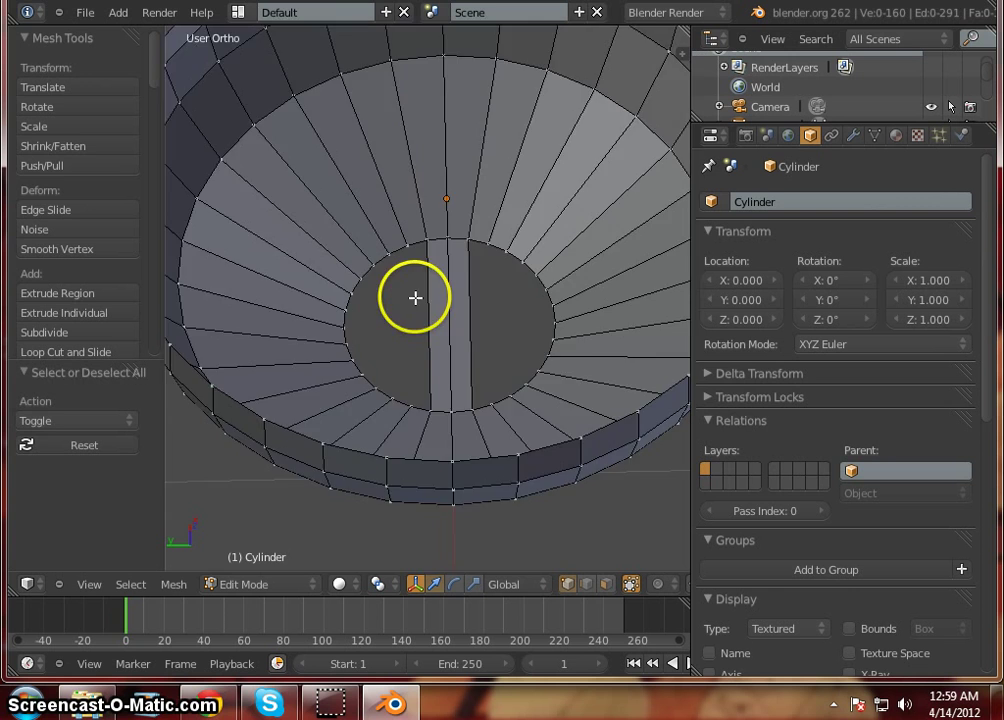
pyautogui.moveTo(435, 375); pyautogui.dragTo(398, 403, button='middle')
pyautogui.scroll(3, 524, 269)
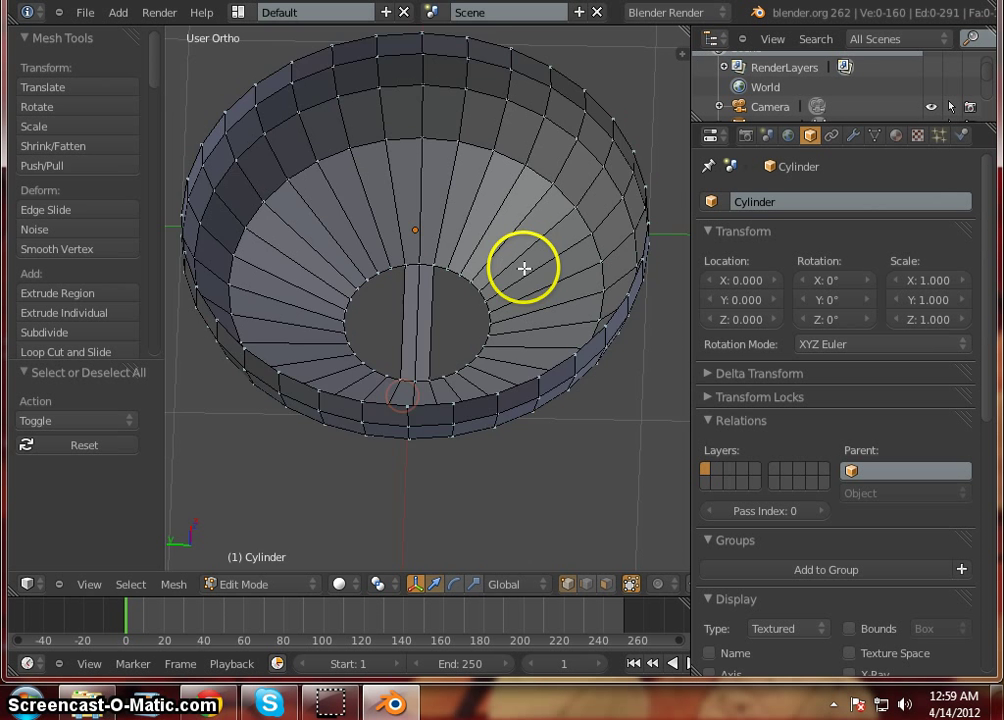
pyautogui.scroll(3, 382, 315)
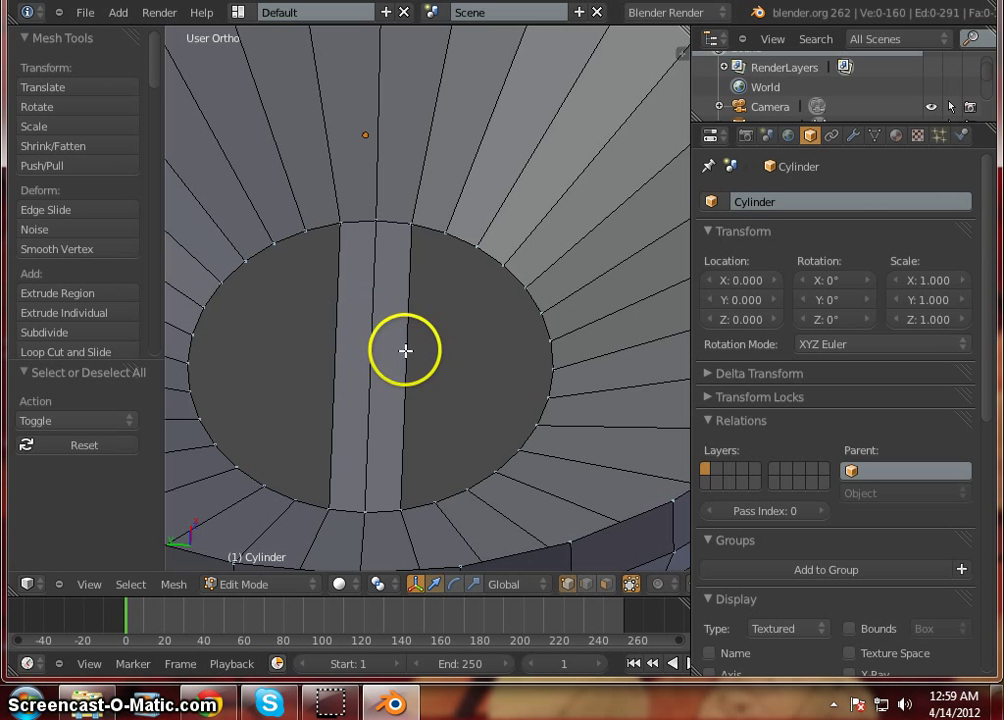
pyautogui.click(606, 584)
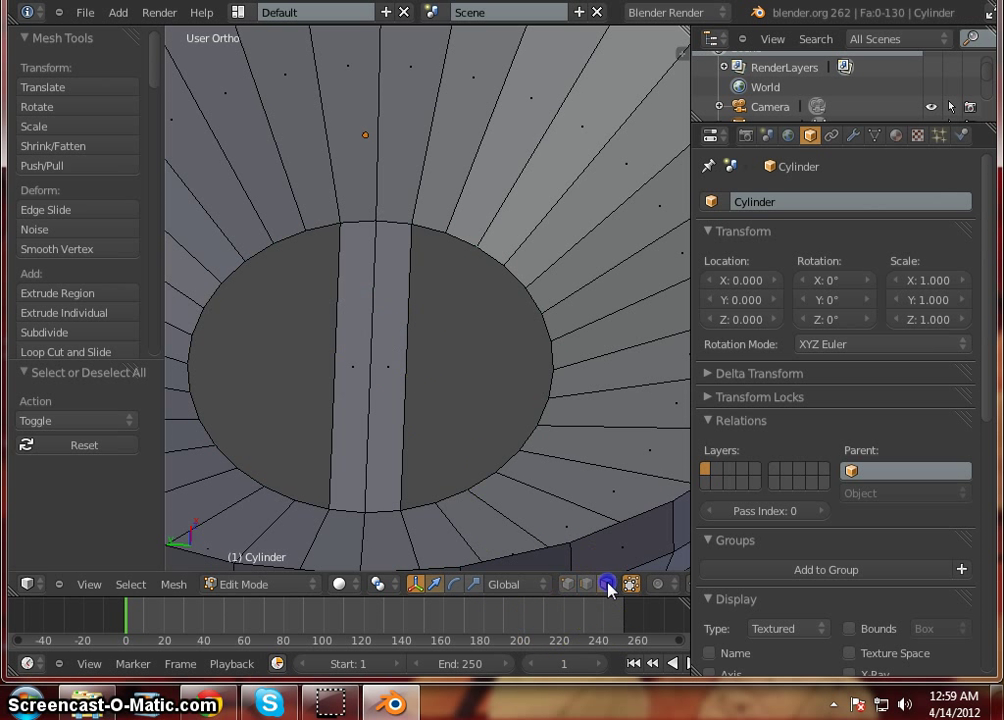
pyautogui.click(385, 350)
pyautogui.rightClick(374, 352)
pyautogui.keyDown('shift'); pyautogui.rightClick(349, 353); pyautogui.keyUp('shift')
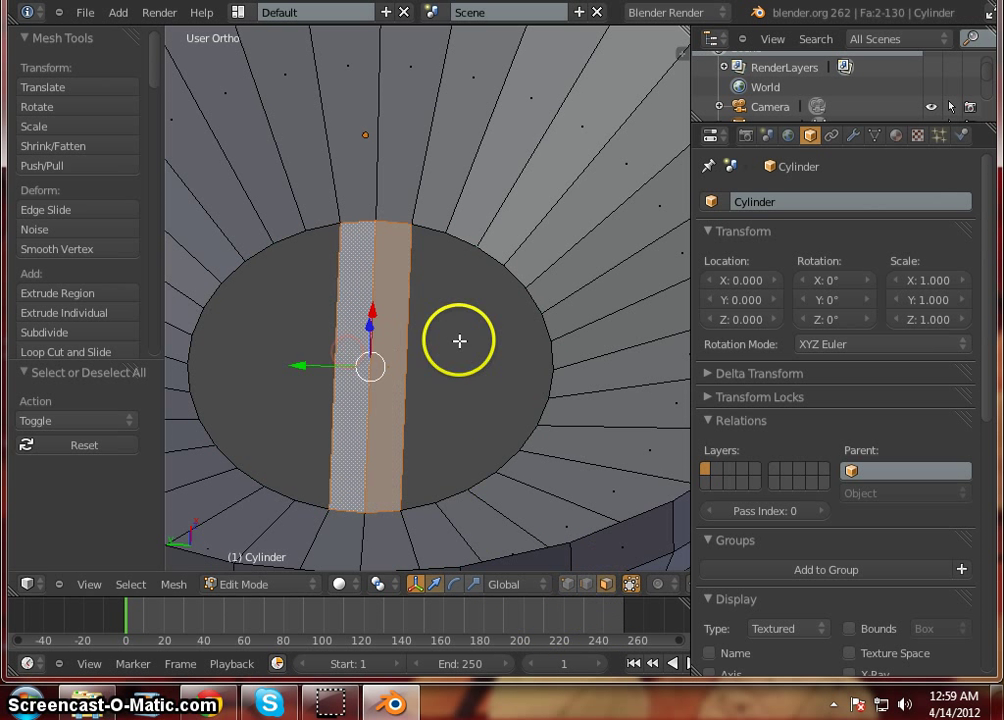
pyautogui.scroll(-3, 376, 298)
pyautogui.scroll(3, 352, 330)
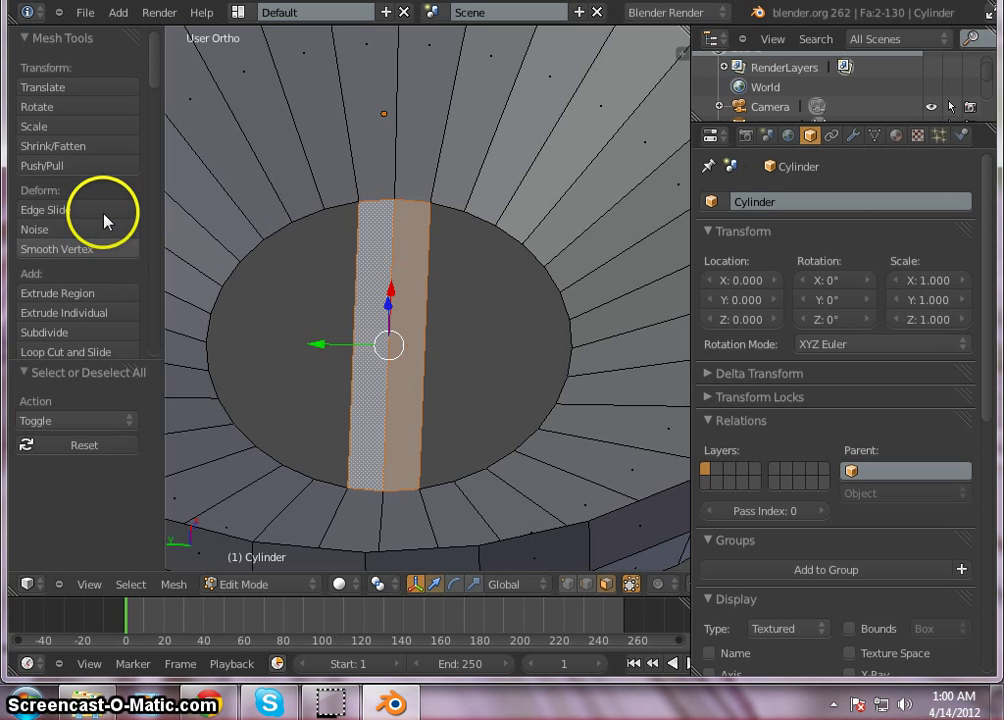
pyautogui.scroll(-4, 105, 220)
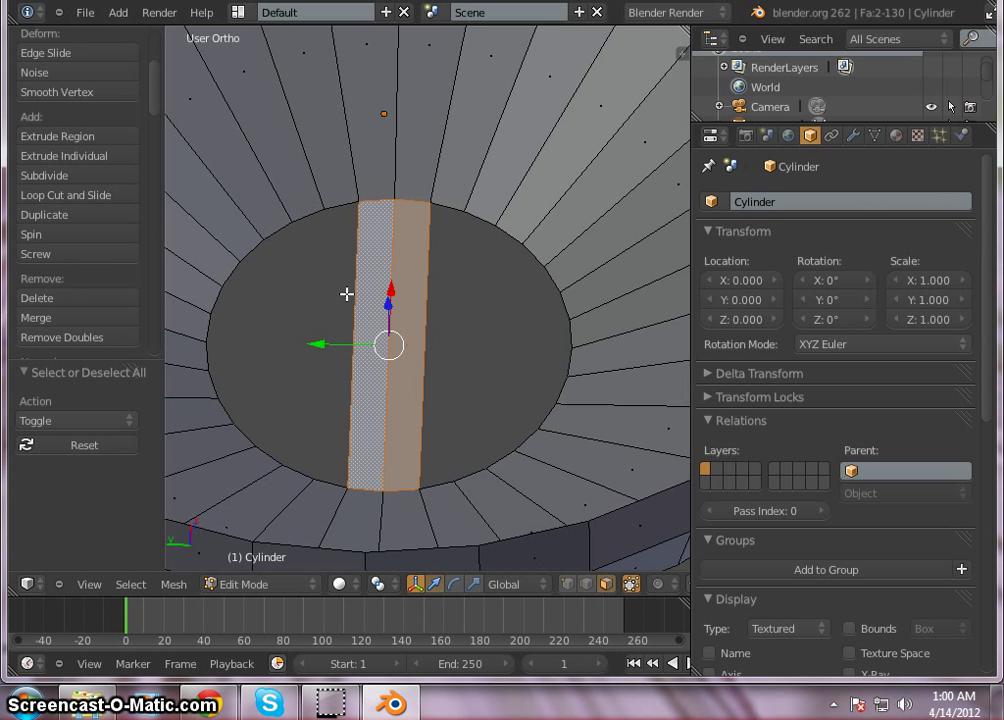
pyautogui.press('space')
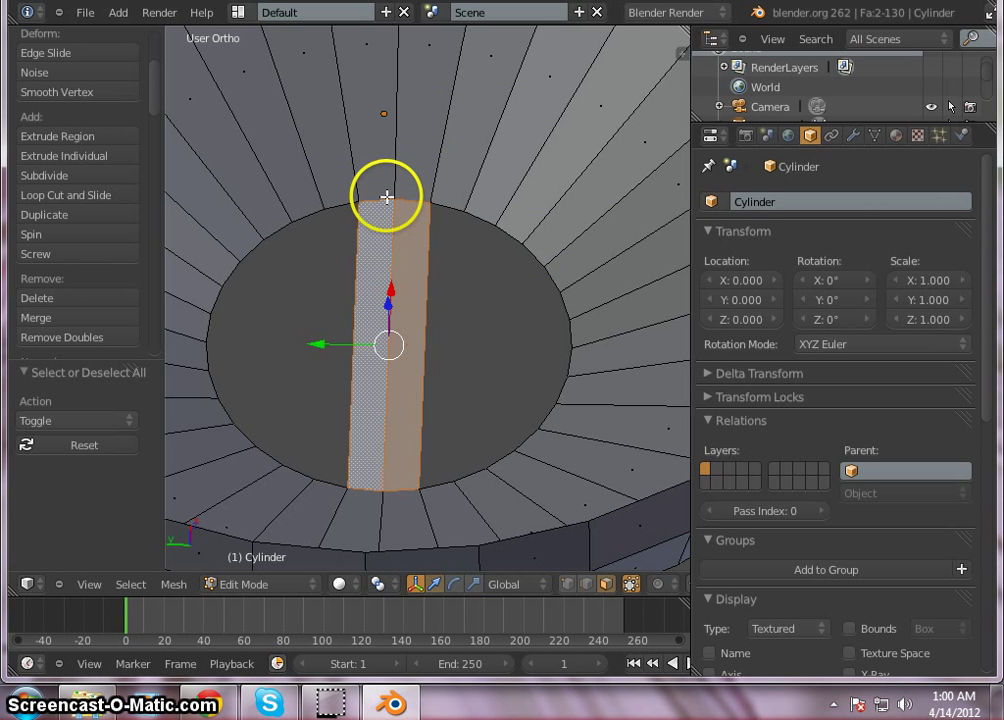
pyautogui.press('w')
pyautogui.moveTo(383, 218)
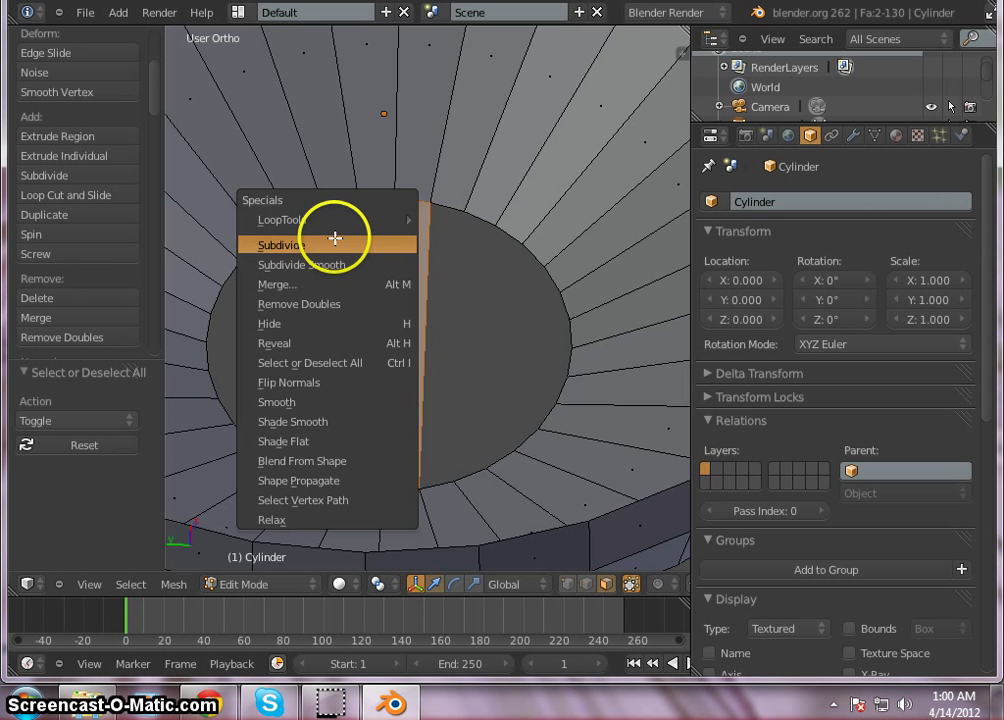
pyautogui.click(335, 250)
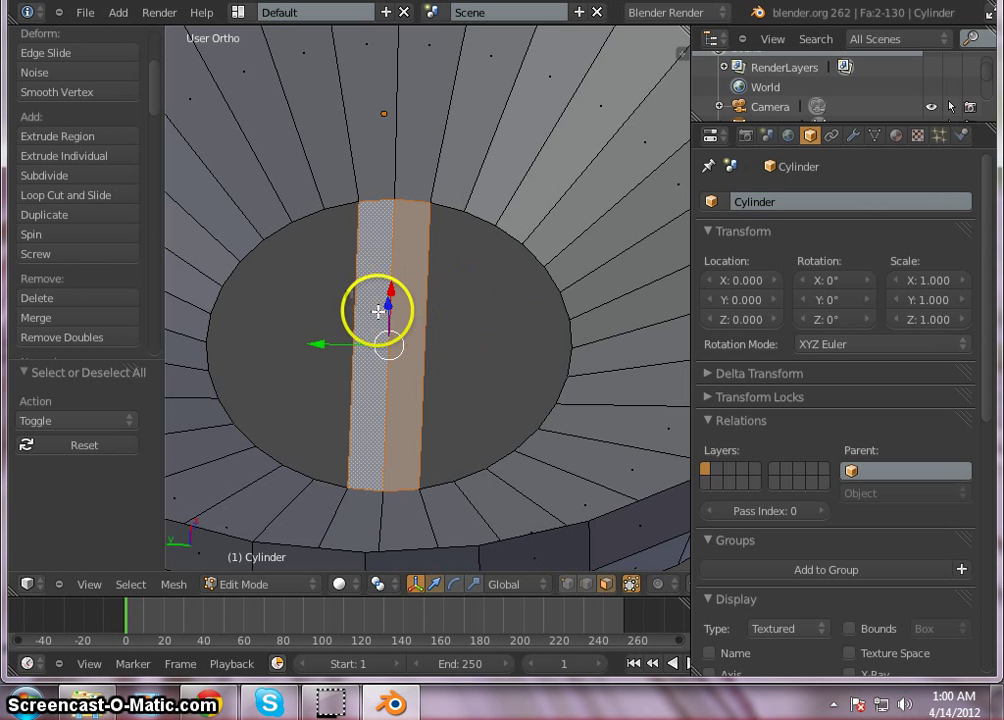
pyautogui.press('space')
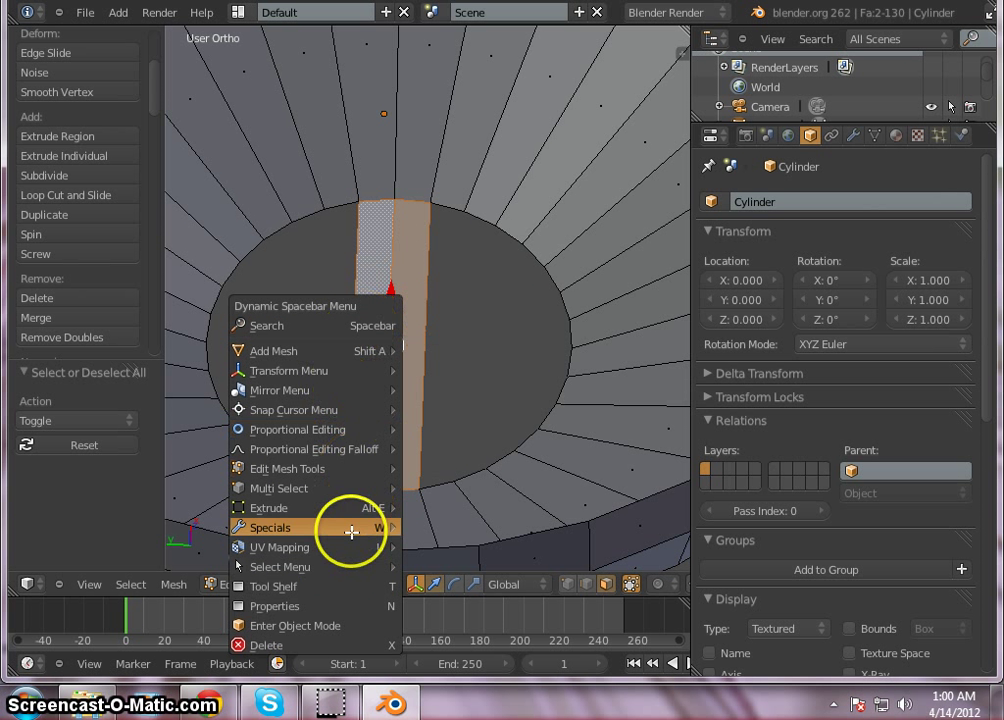
pyautogui.moveTo(338, 530)
pyautogui.press('Escape')
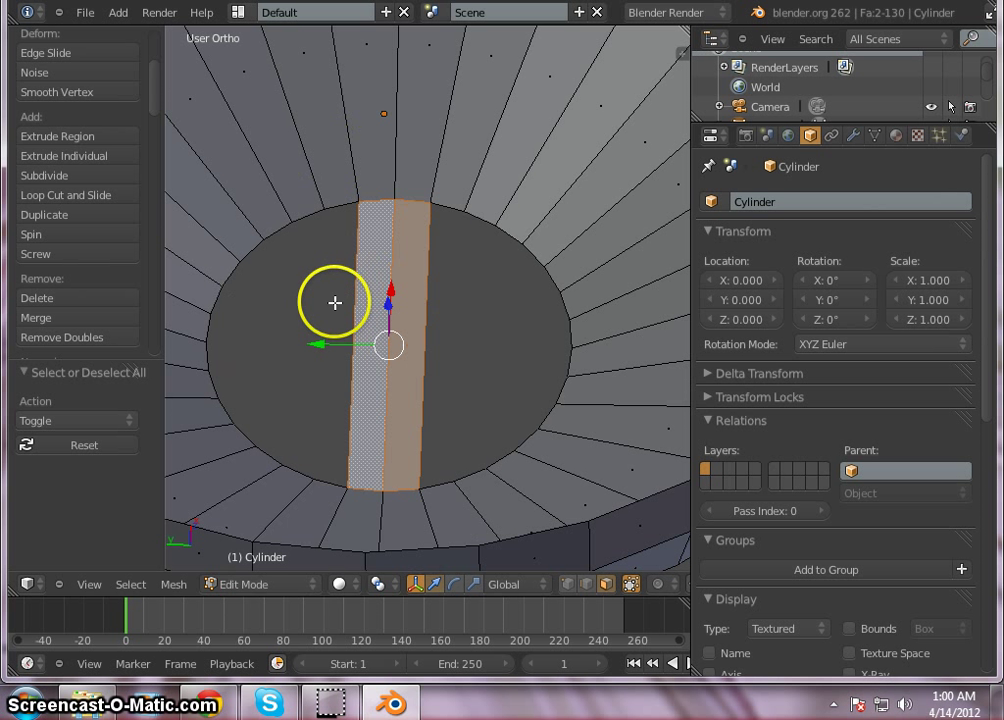
# Subdivide the two selected strips across the bottom hole with 5 cuts.
pyautogui.press('w')
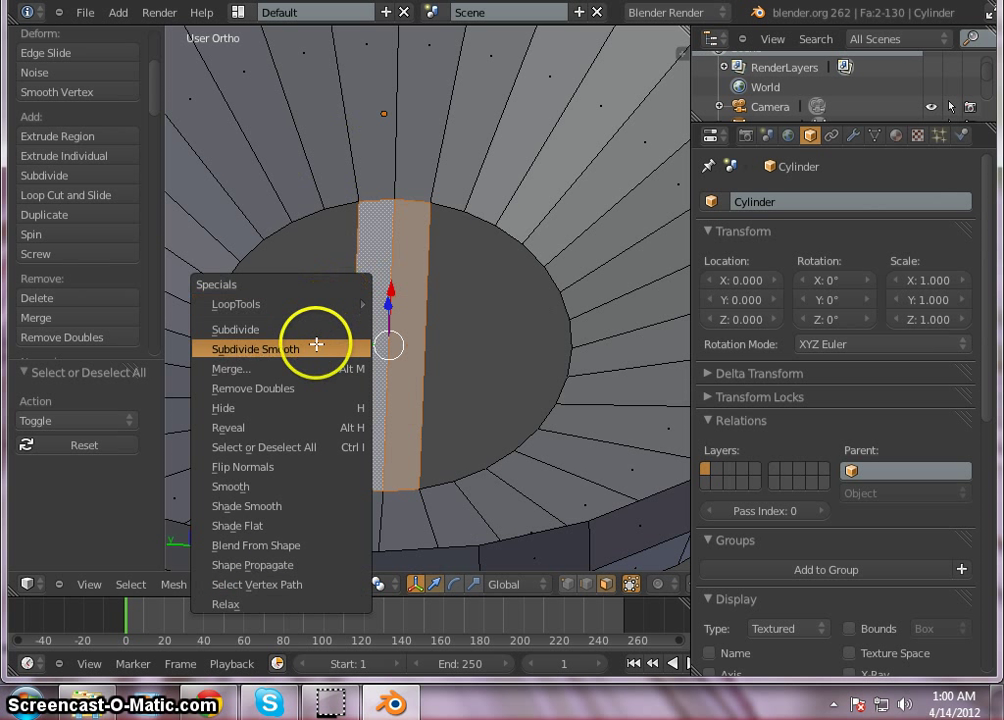
pyautogui.click(315, 335)
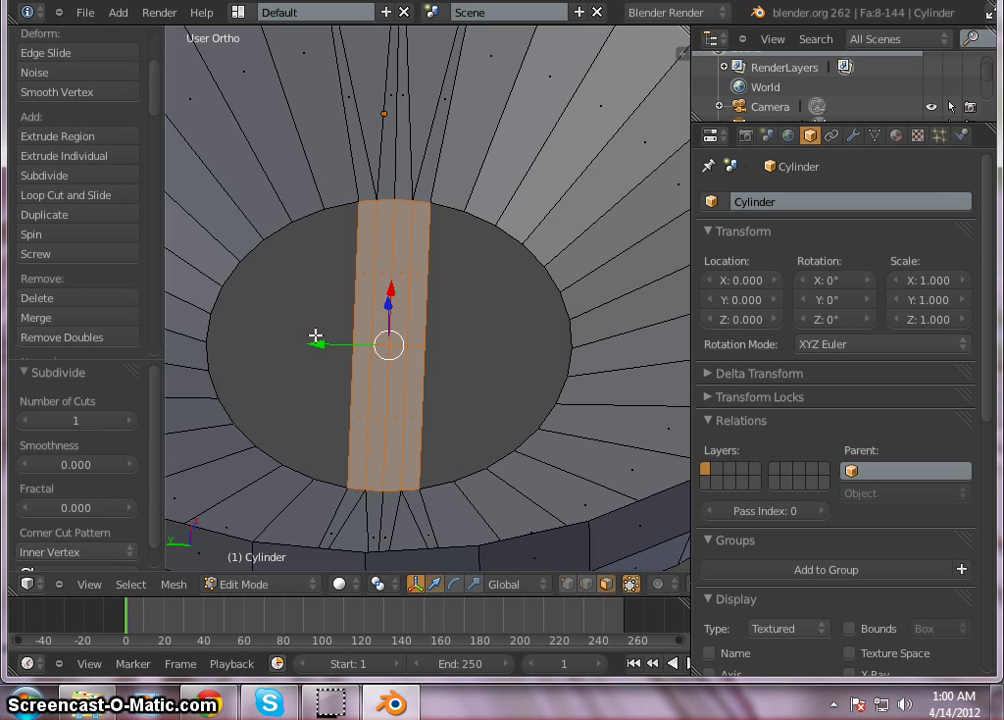
pyautogui.click(125, 421)
pyautogui.click(124, 423)
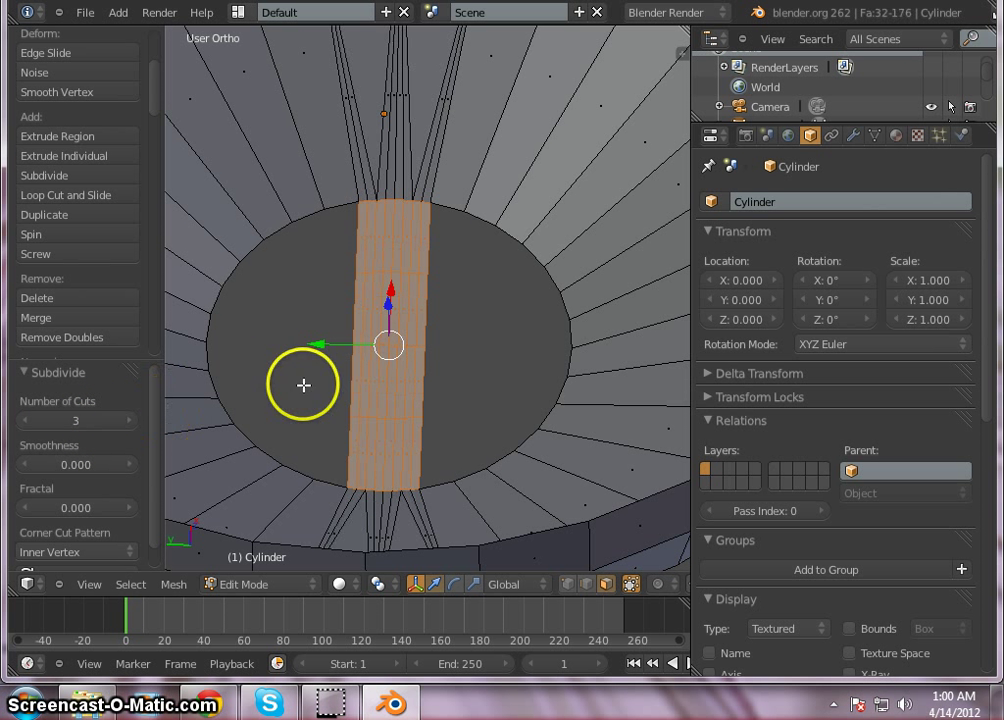
pyautogui.scroll(-1, 385, 294)
pyautogui.scroll(2, 410, 338)
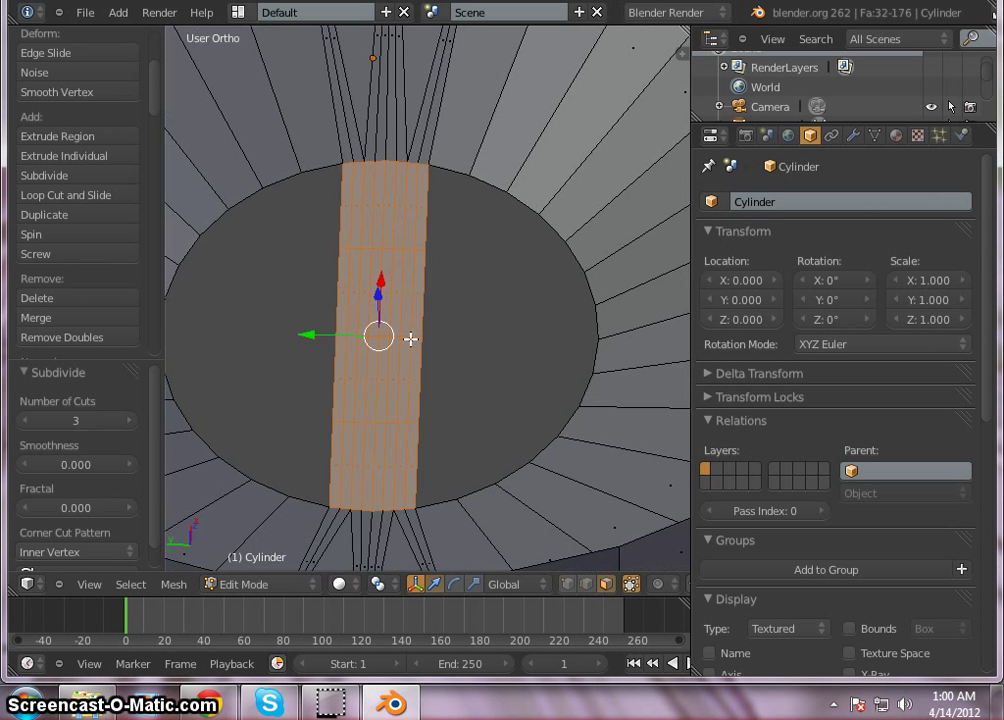
pyautogui.scroll(1, 390, 263)
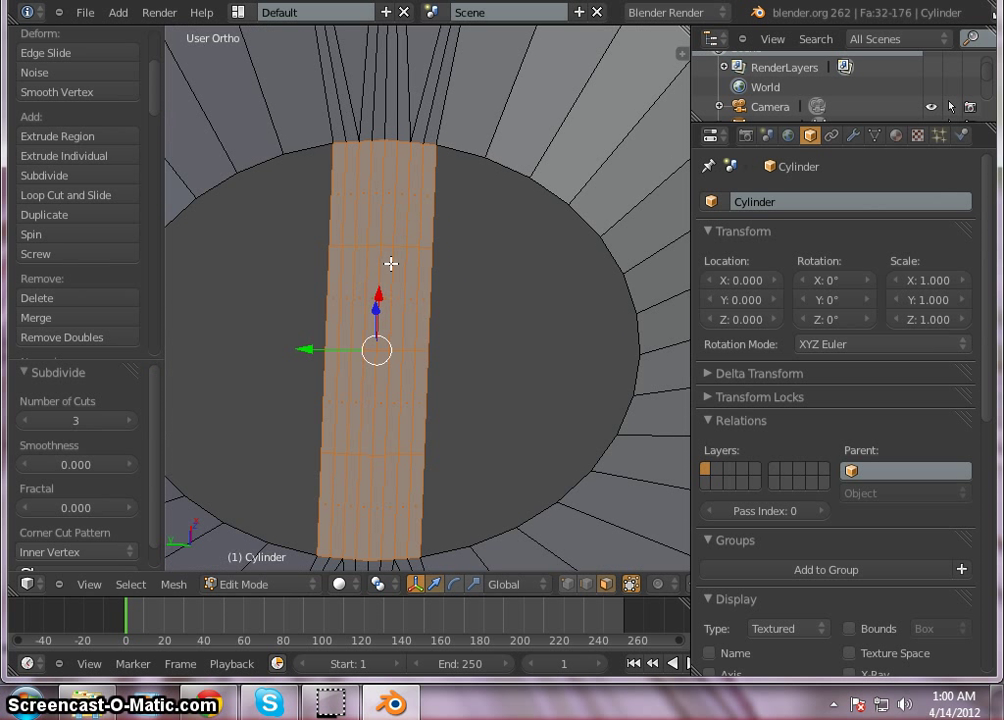
pyautogui.scroll(-1, 390, 263)
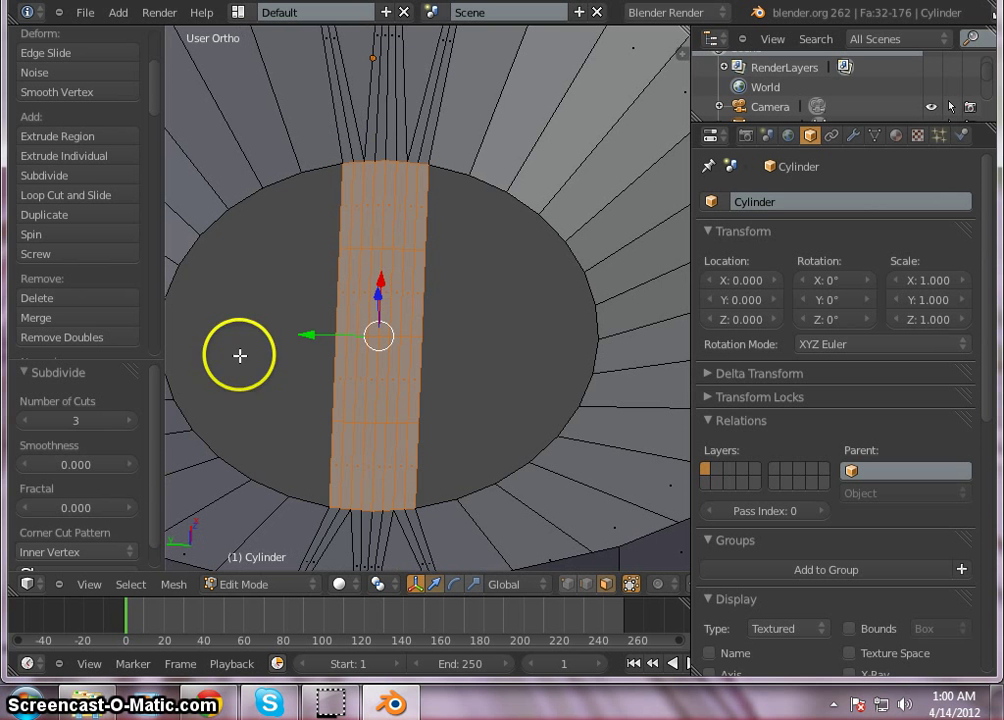
pyautogui.click(130, 421)
pyautogui.click(130, 421)
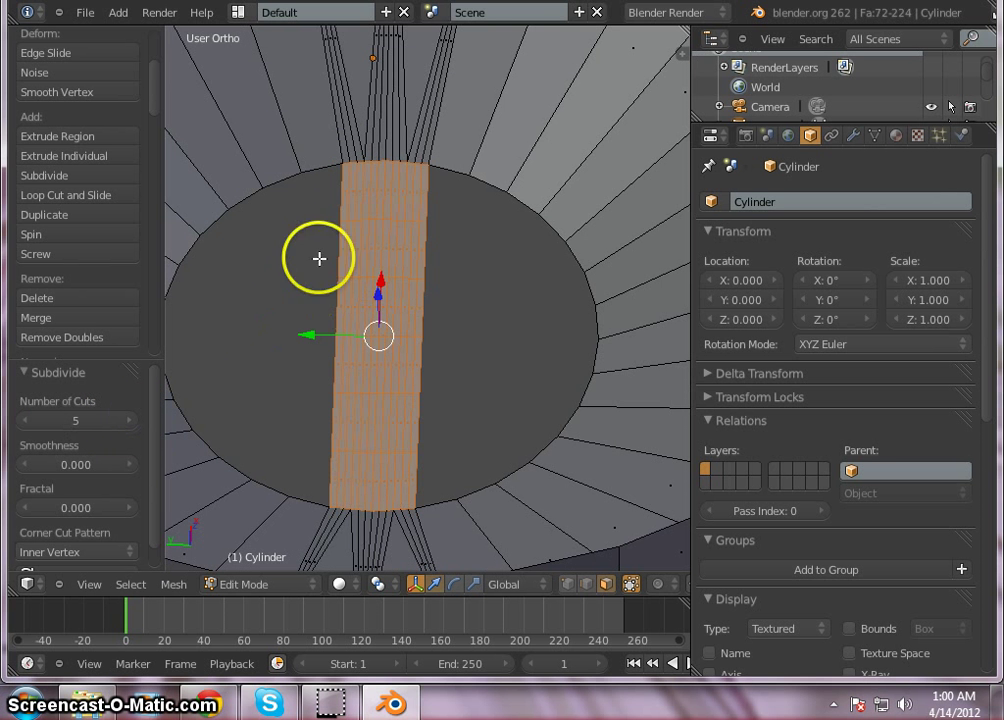
# Examine the density of the subdivided strips across the bottom hole, both up close and from farther away.
pyautogui.scroll(3, 370, 203)
pyautogui.scroll(-10, 370, 203)
pyautogui.scroll(3, 370, 203)
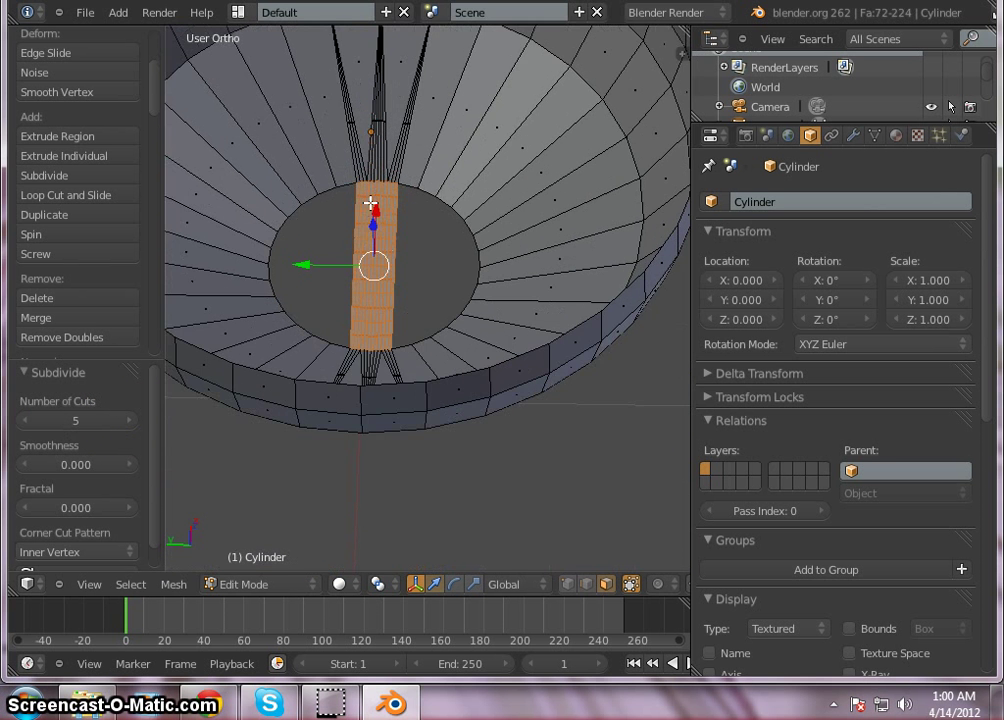
pyautogui.scroll(4, 370, 202)
pyautogui.scroll(-1, 370, 202)
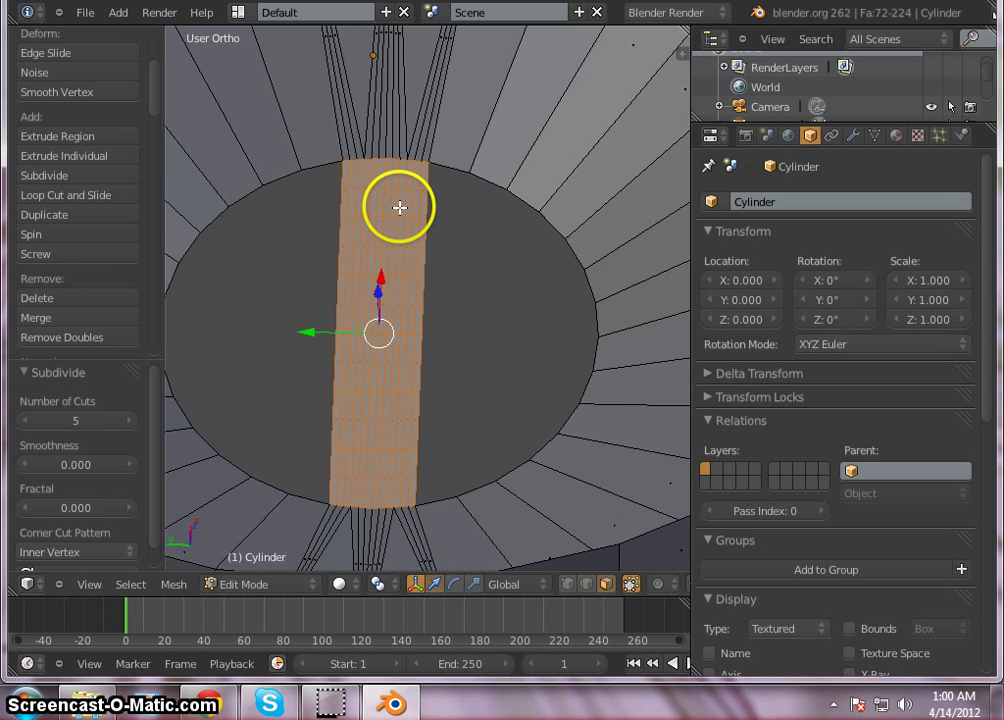
pyautogui.scroll(2, 399, 207)
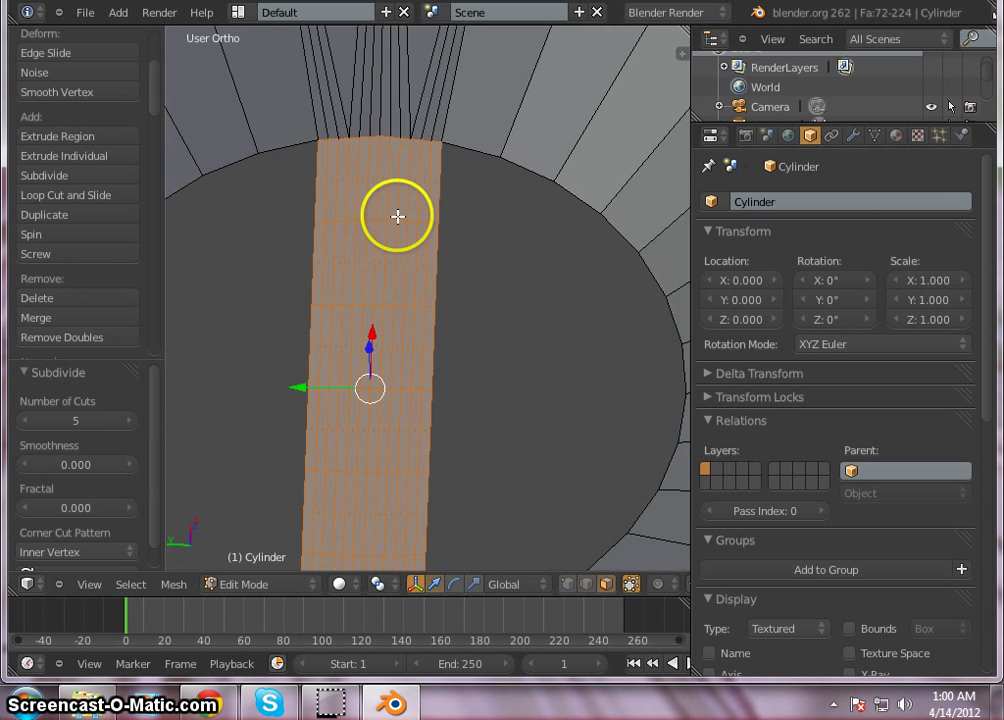
pyautogui.scroll(-2, 398, 216)
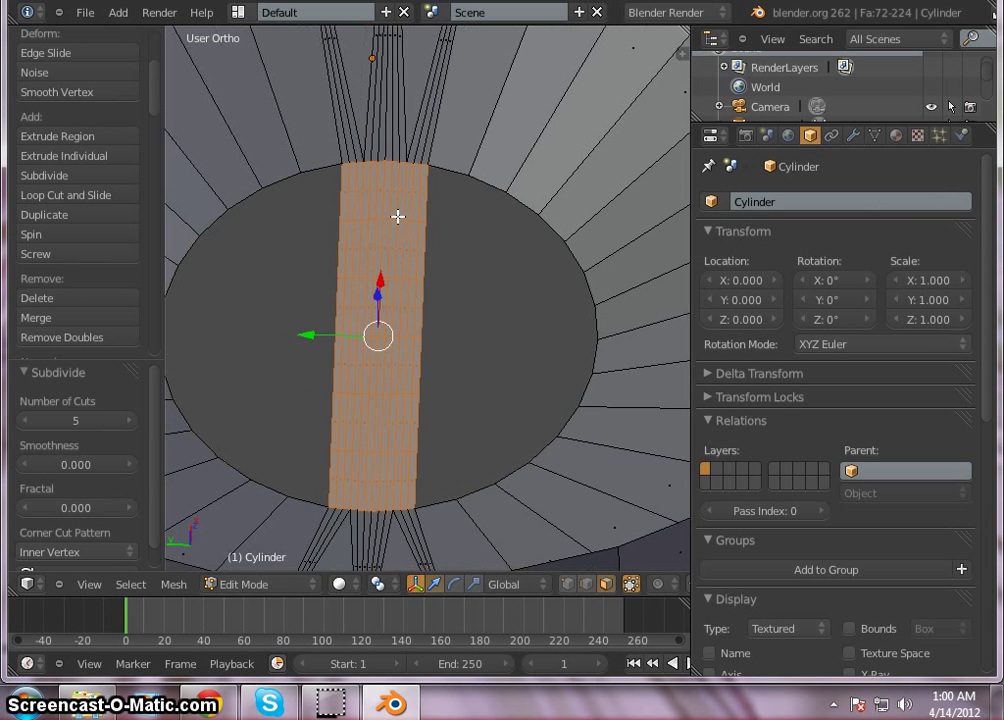
pyautogui.scroll(-2, 398, 216)
pyautogui.scroll(3, 398, 216)
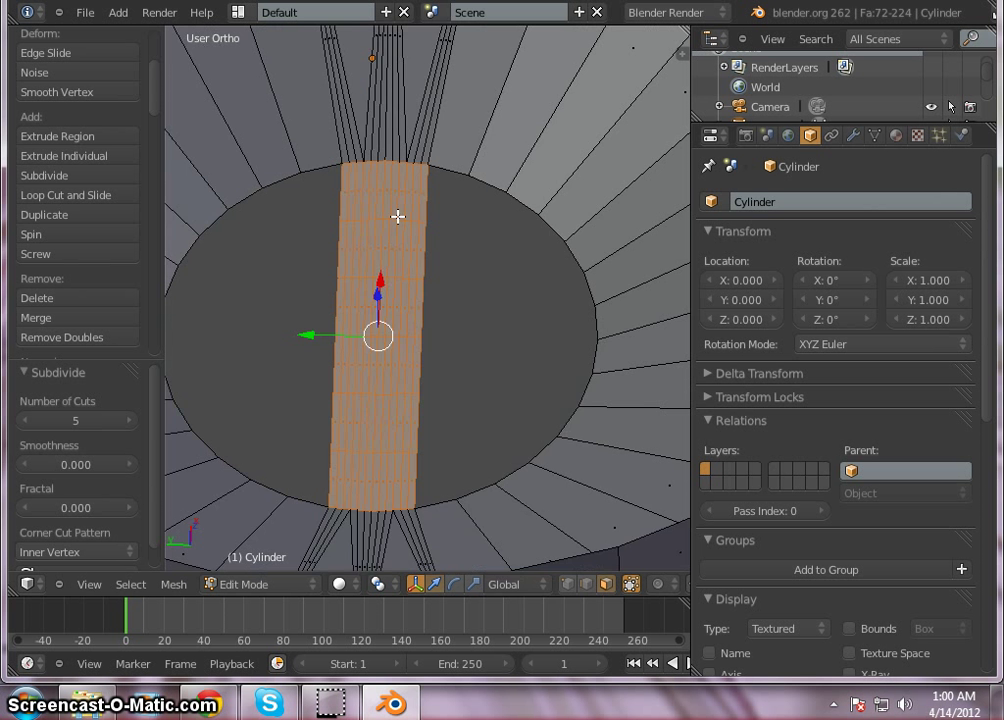
# In vertex selection mode, create a triangular face joining the strip's far right corner, its first subdivision vertex and the neighbouring rim vertex.
pyautogui.click(568, 585)
pyautogui.press('a')
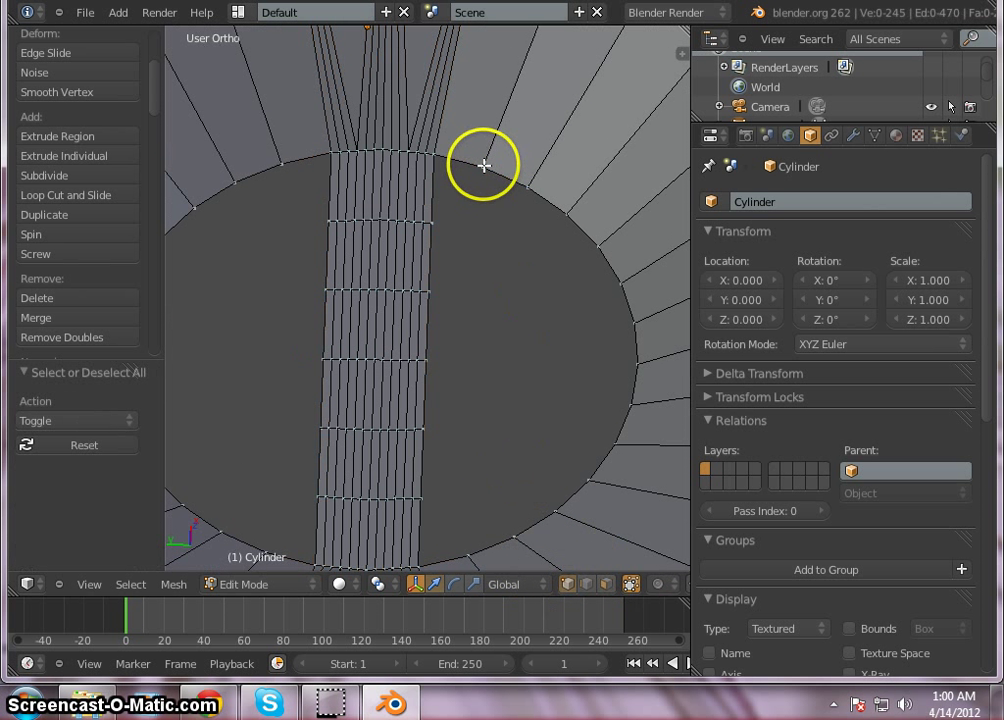
pyautogui.rightClick(484, 164)
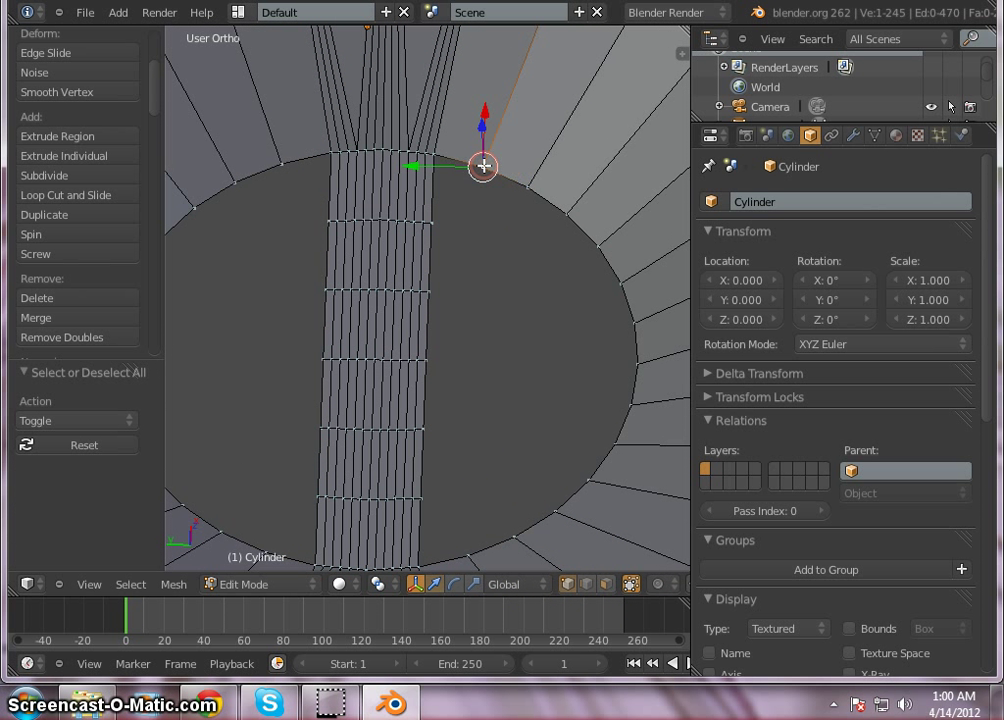
pyautogui.keyDown('shift'); pyautogui.rightClick(432, 221); pyautogui.keyUp('shift')
pyautogui.keyDown('shift'); pyautogui.rightClick(438, 150); pyautogui.keyUp('shift')
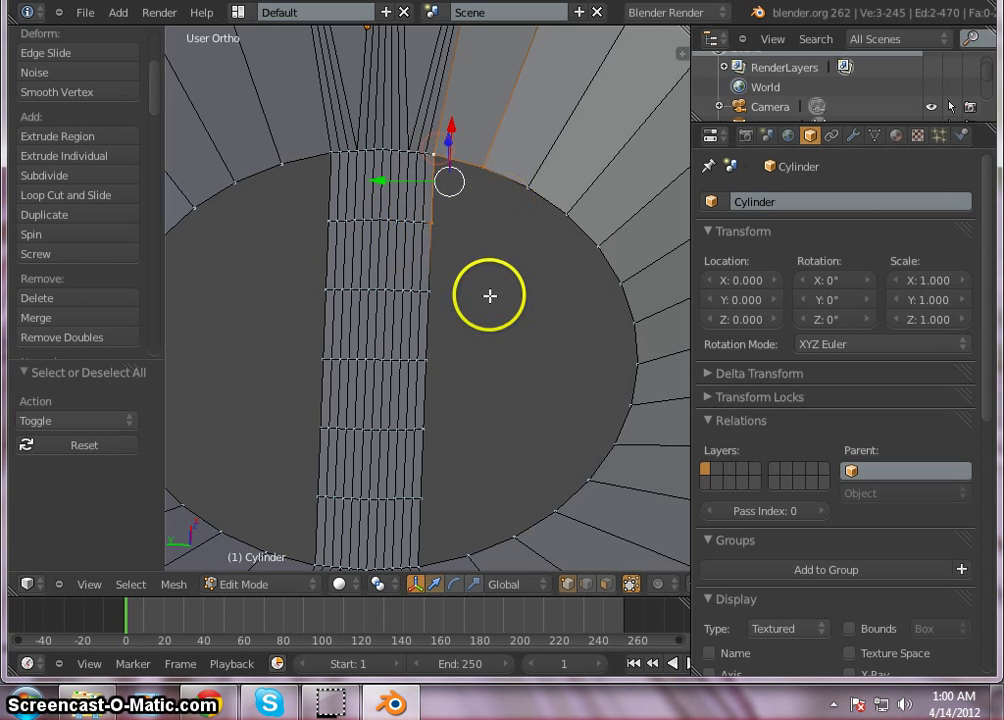
pyautogui.press('f')
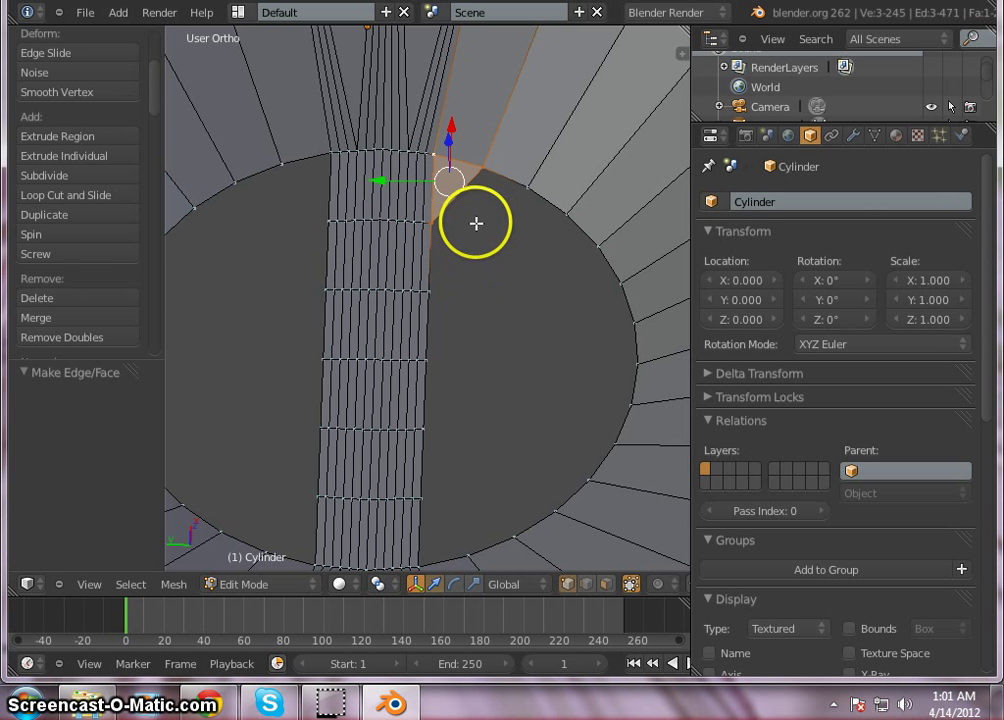
# Create a matching triangular face at the near right corner between the strip's edge and the neighbouring rim vertex.
pyautogui.moveTo(476, 223); pyautogui.dragTo(462, 359, button='middle')
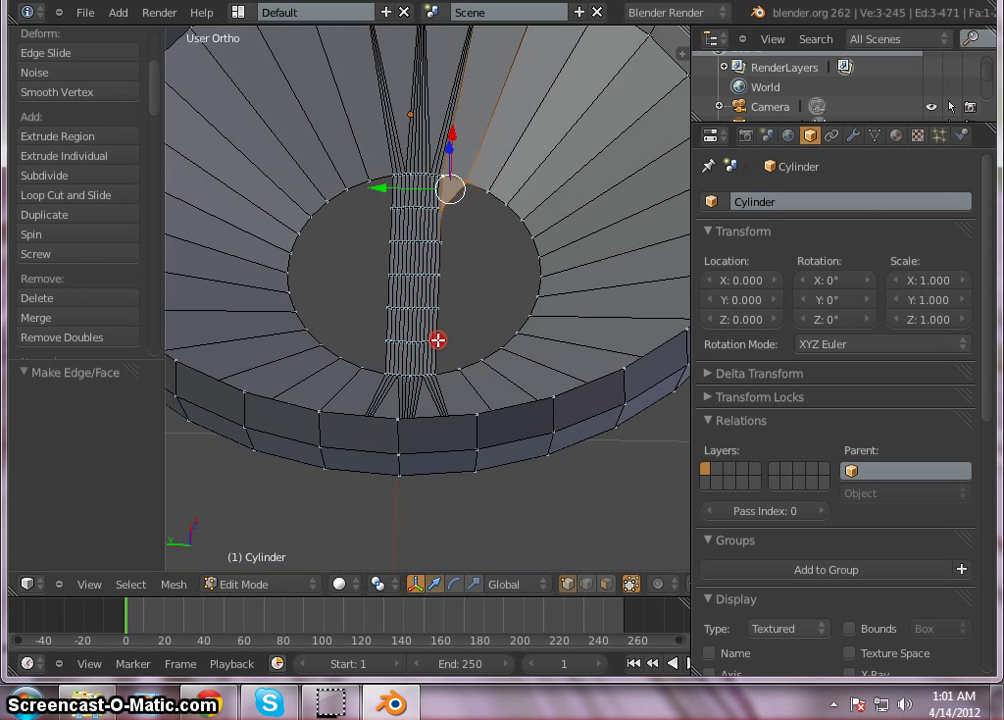
pyautogui.rightClick(436, 341)
pyautogui.click(457, 370)
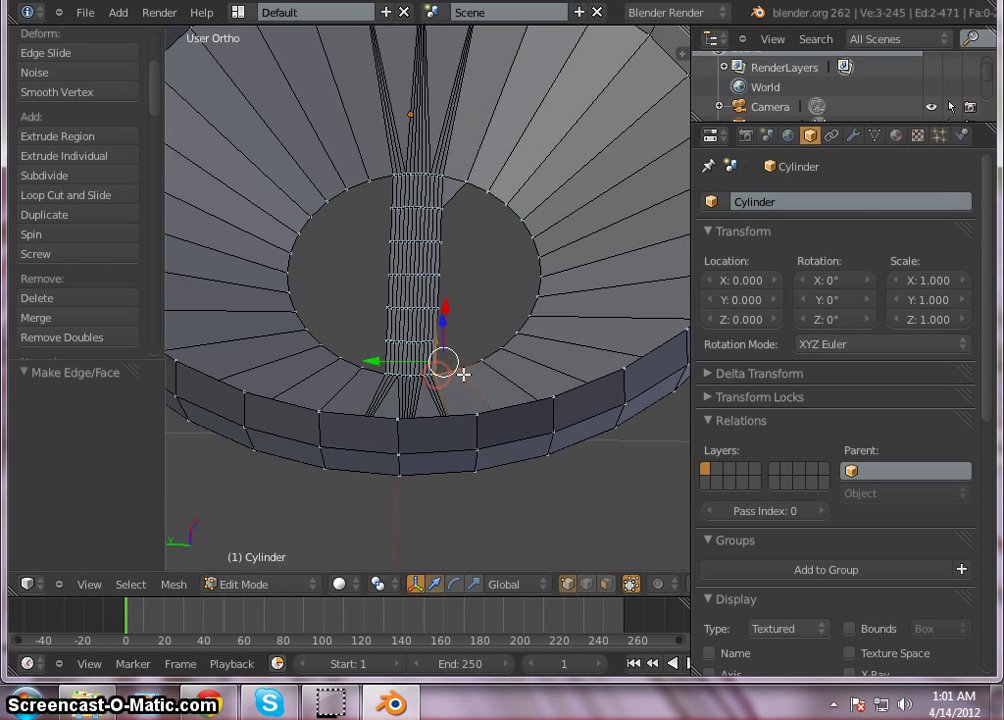
pyautogui.hotkey('shift', 's')
pyautogui.press('f')
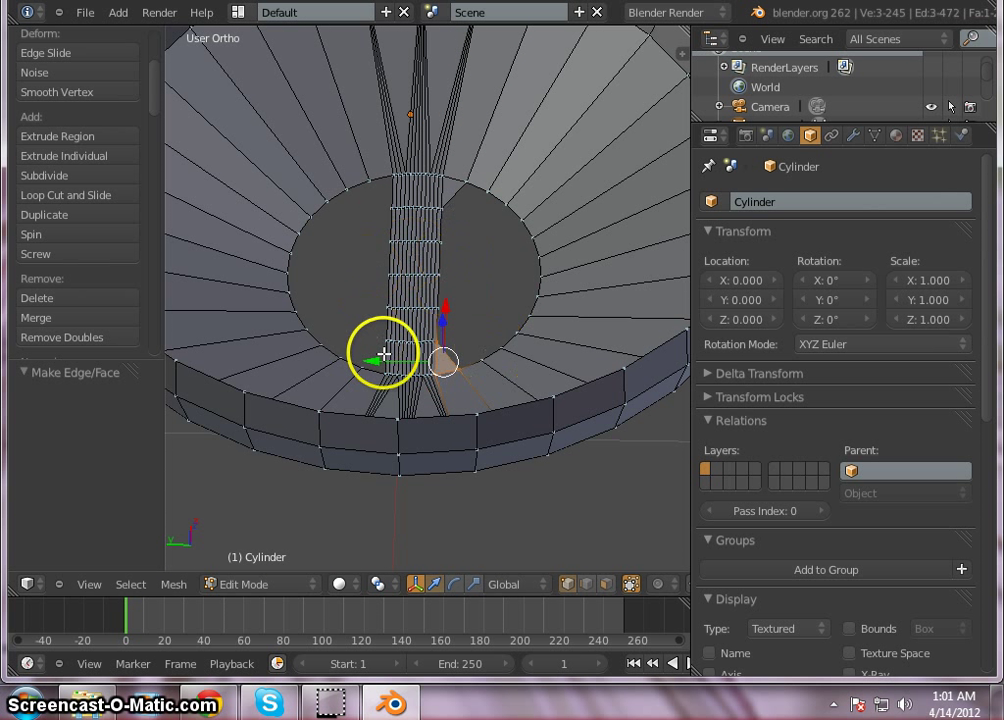
# Fill the near left corner with a triangle from the strip's outermost corner vertex, its first subdivision vertex and the neighbouring rim vertex.
pyautogui.rightClick(385, 342)
pyautogui.keyDown('shift'); pyautogui.rightClick(365, 366); pyautogui.keyUp('shift')
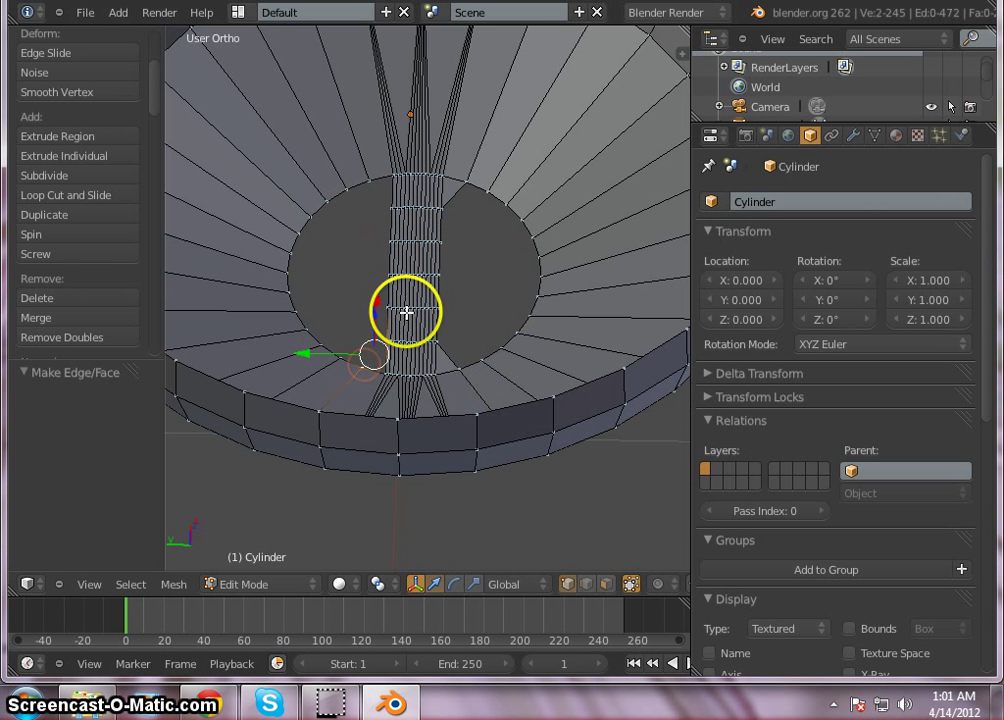
pyautogui.keyDown('shift'); pyautogui.rightClick(383, 365); pyautogui.keyUp('shift')
pyautogui.scroll(5, 374, 342)
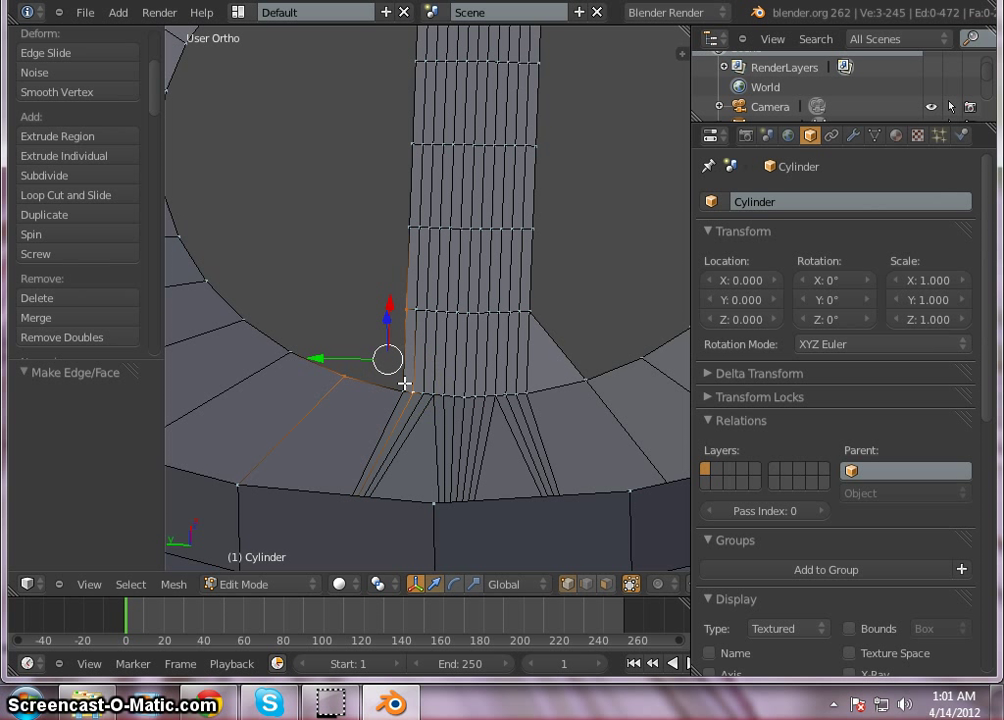
pyautogui.keyDown('shift'); pyautogui.rightClick(404, 383); pyautogui.keyUp('shift')
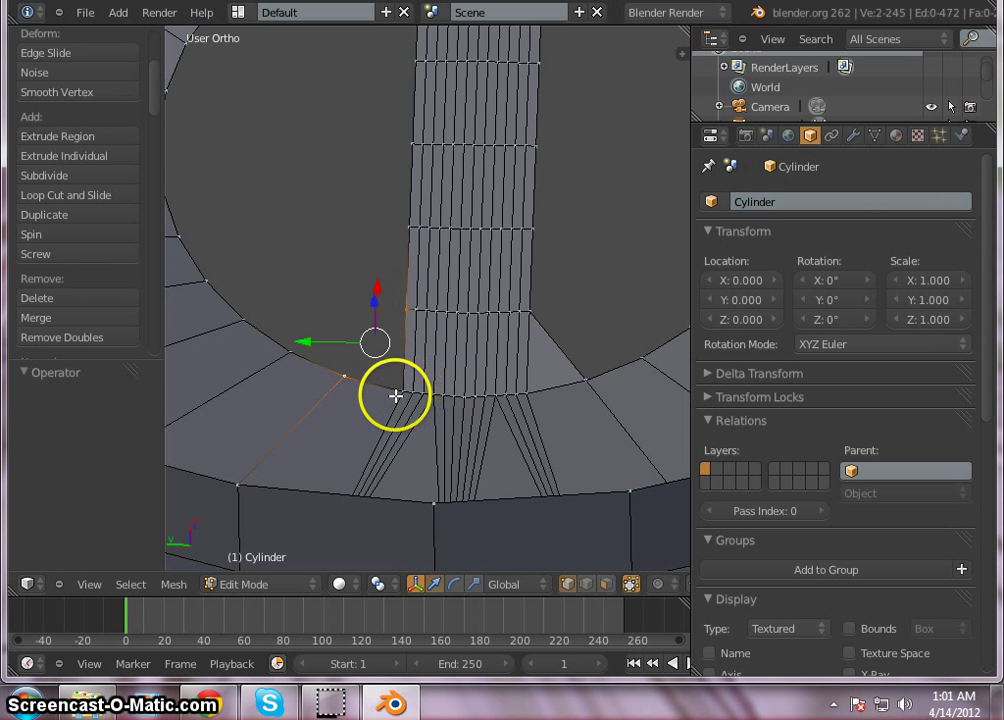
pyautogui.keyDown('shift'); pyautogui.rightClick(400, 390); pyautogui.keyUp('shift')
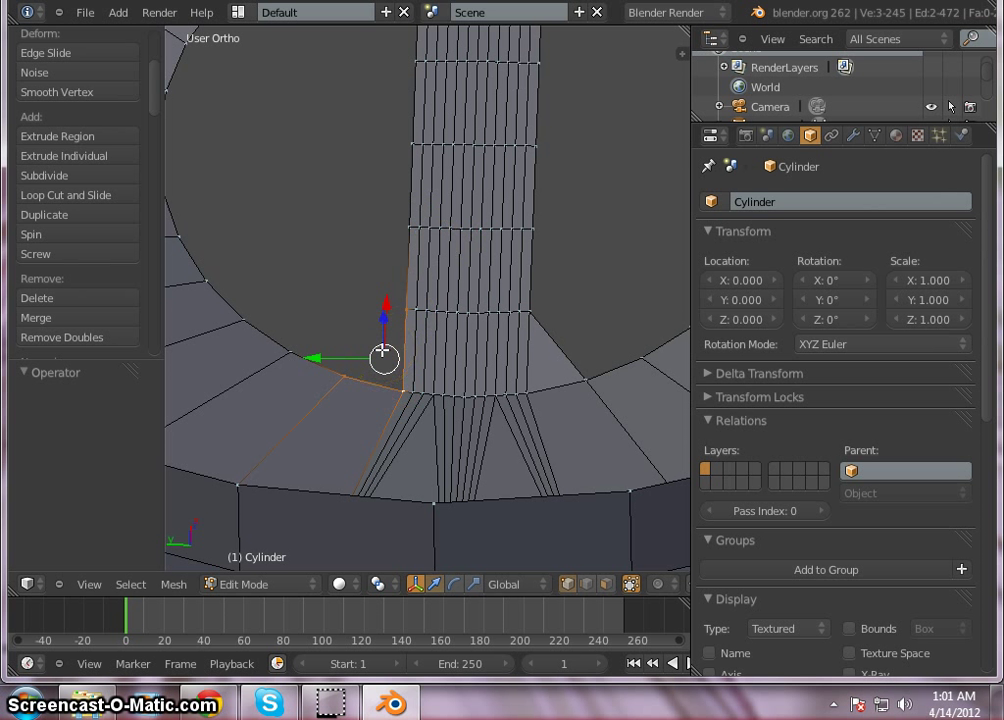
pyautogui.press('f')
pyautogui.scroll(2, 383, 307)
pyautogui.scroll(-3, 392, 345)
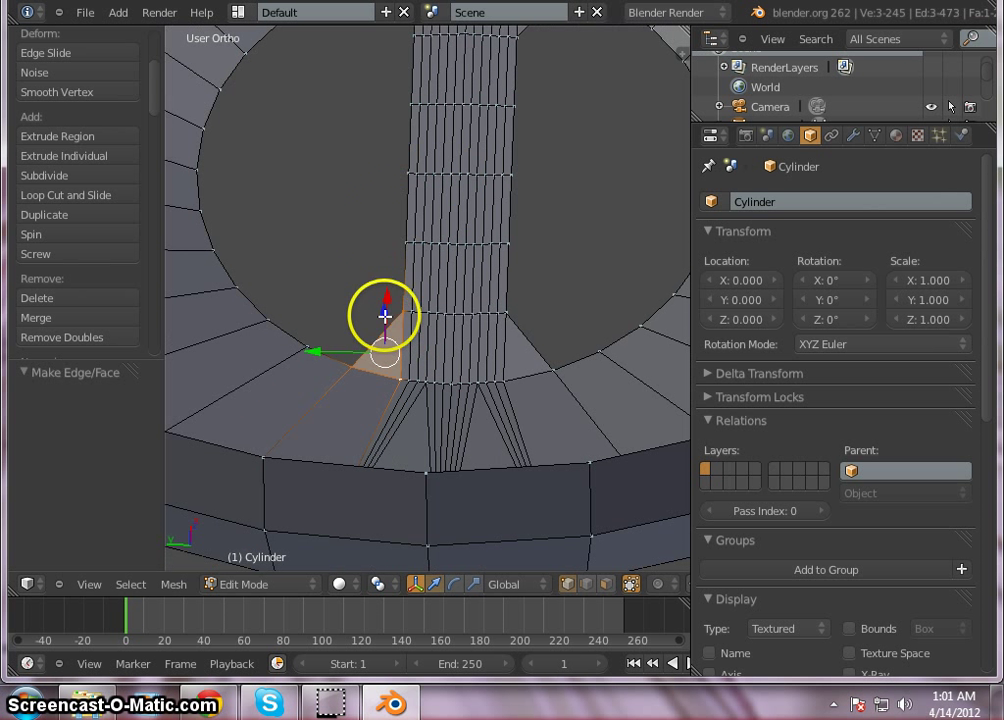
# Fill the far left corner between the strip's edge and the neighbouring rim vertex with a triangular face.
pyautogui.keyDown('shift'); pyautogui.moveTo(438, 184); pyautogui.dragTo(416, 374, button='middle'); pyautogui.keyUp('shift')
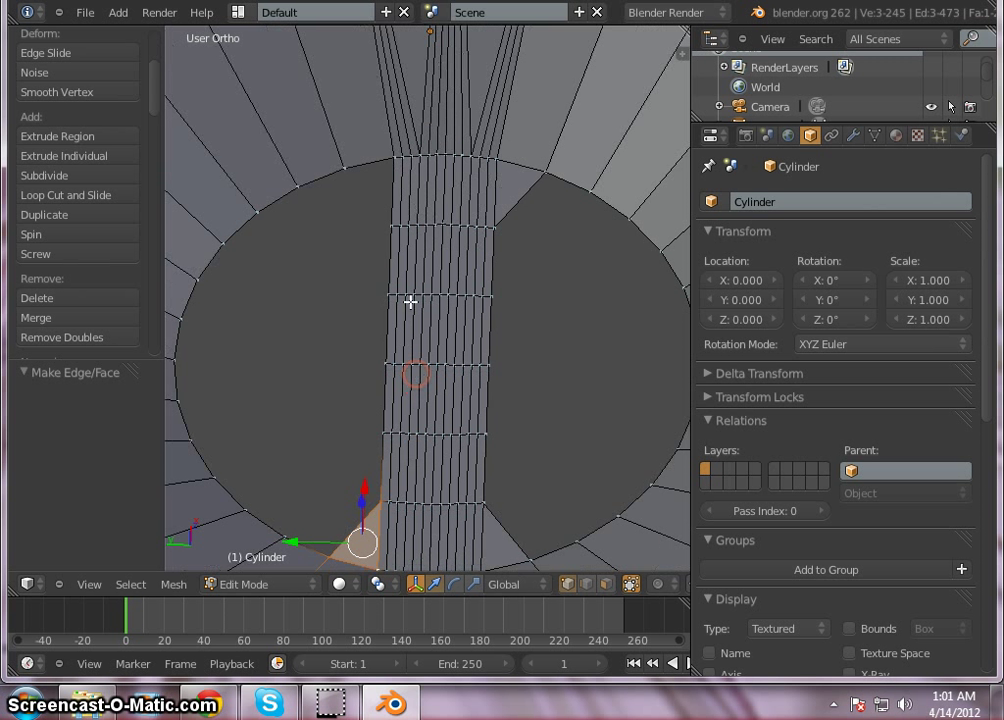
pyautogui.rightClick(391, 157)
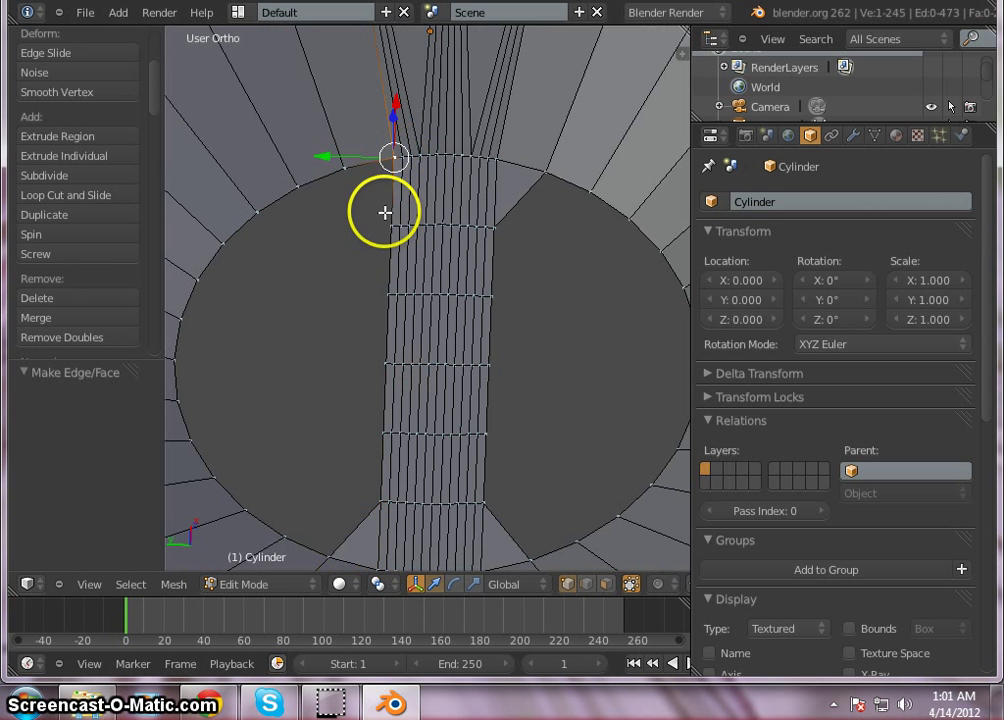
pyautogui.keyDown('shift'); pyautogui.rightClick(346, 166); pyautogui.keyUp('shift')
pyautogui.keyDown('shift'); pyautogui.rightClick(390, 222); pyautogui.keyUp('shift')
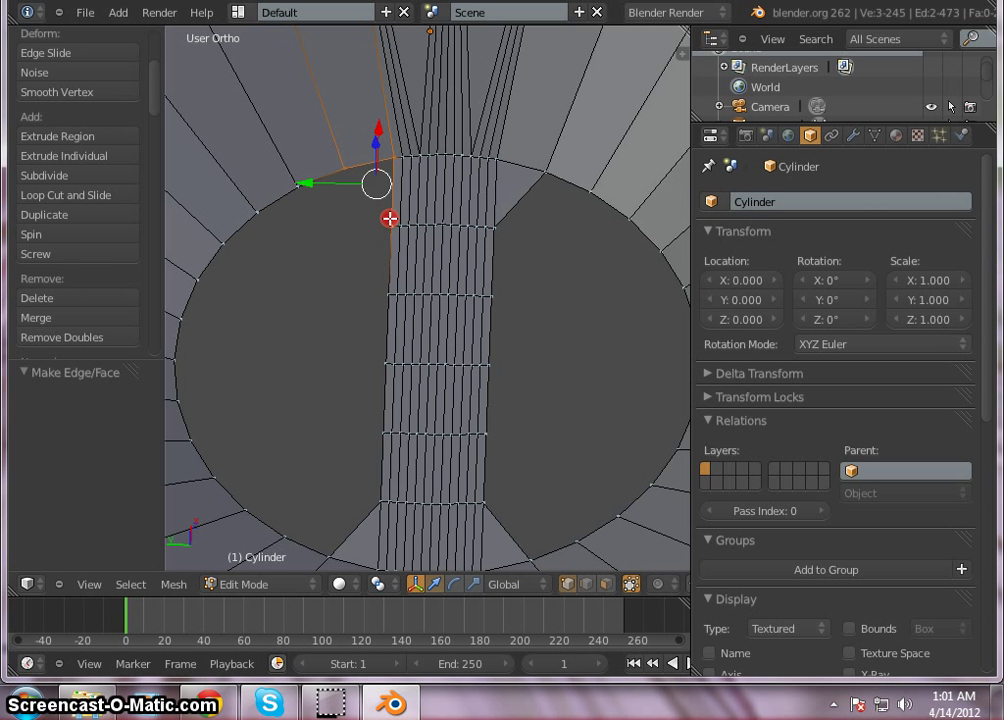
pyautogui.press('f')
# Add a second triangle at the near right corner, joining the same strip vertex to the next two rim vertices.
pyautogui.moveTo(376, 280); pyautogui.dragTo(372, 240, button='middle')
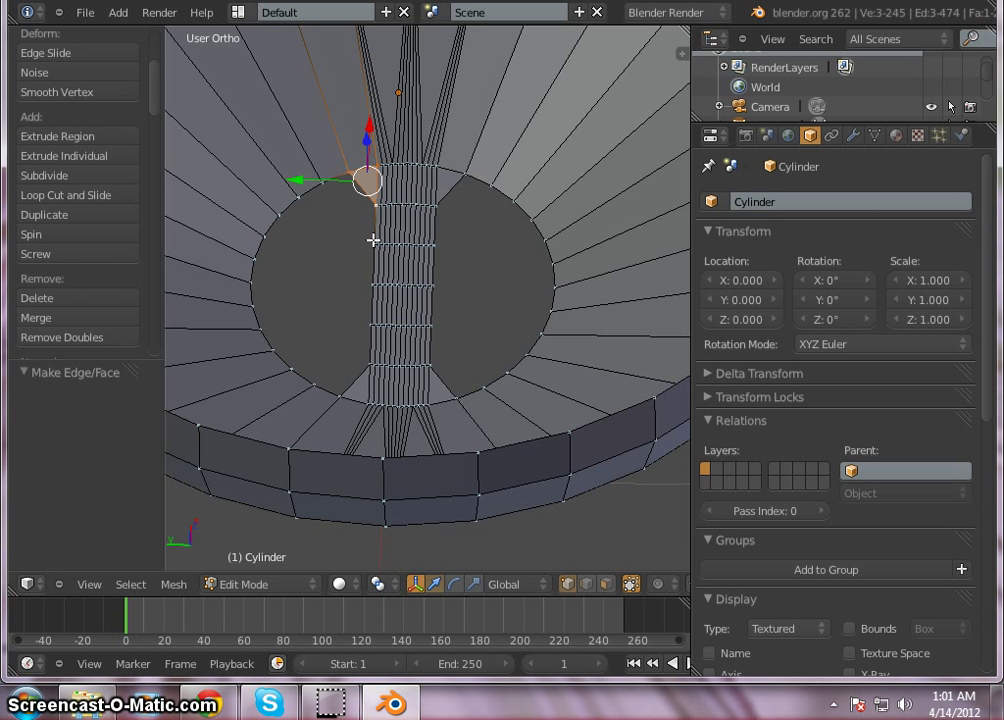
pyautogui.rightClick(485, 387)
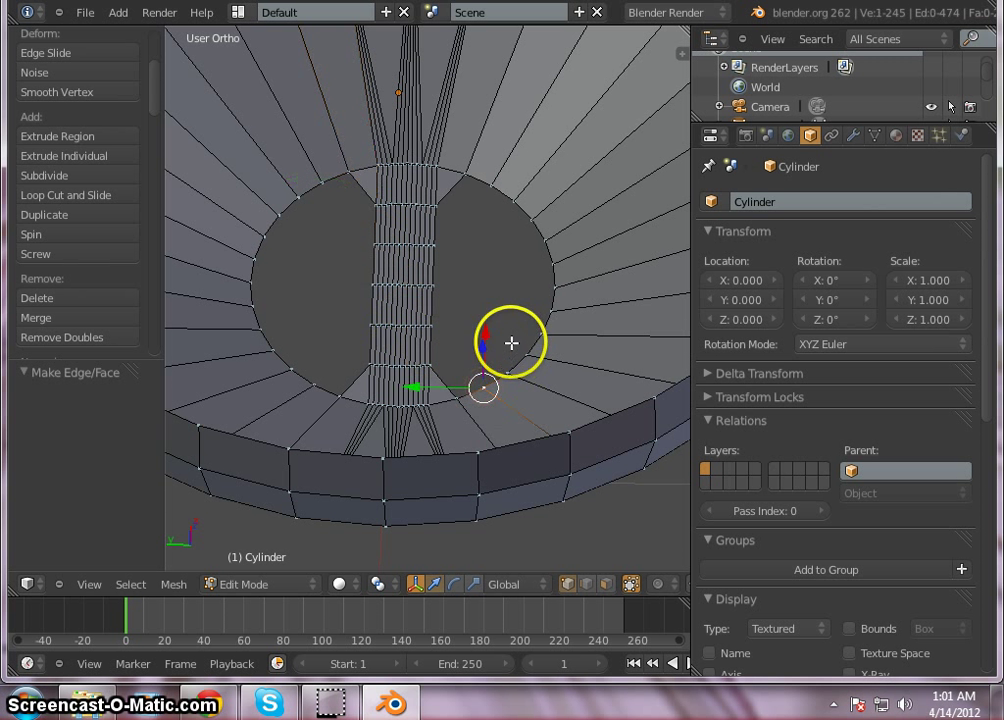
pyautogui.keyDown('shift'); pyautogui.rightClick(435, 364); pyautogui.keyUp('shift')
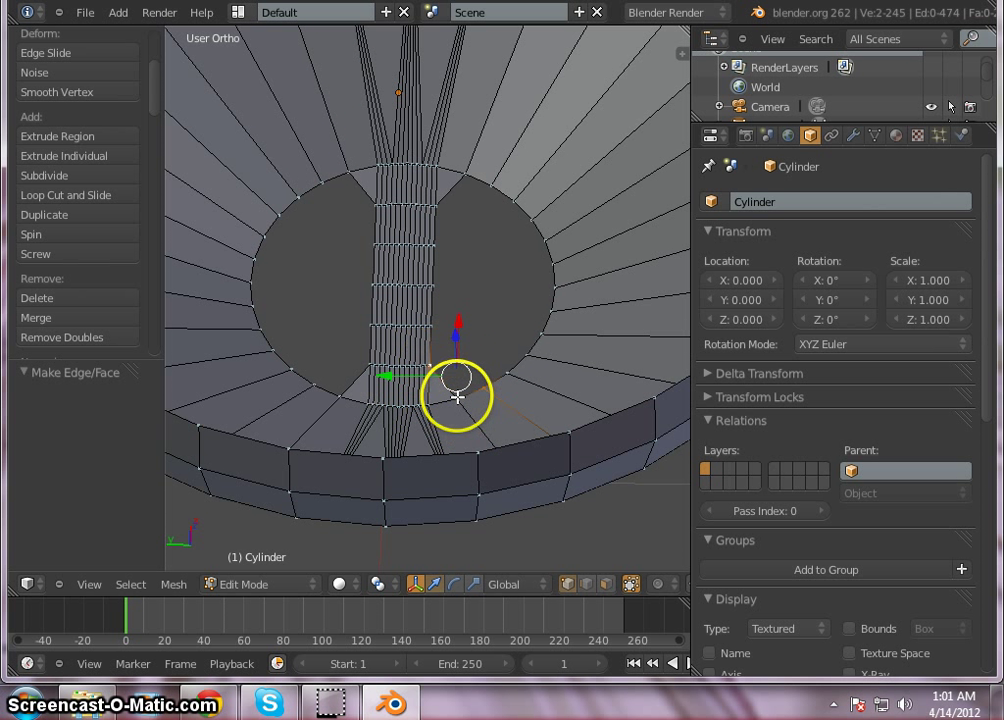
pyautogui.keyDown('shift'); pyautogui.rightClick(457, 397); pyautogui.keyUp('shift')
pyautogui.press('f')
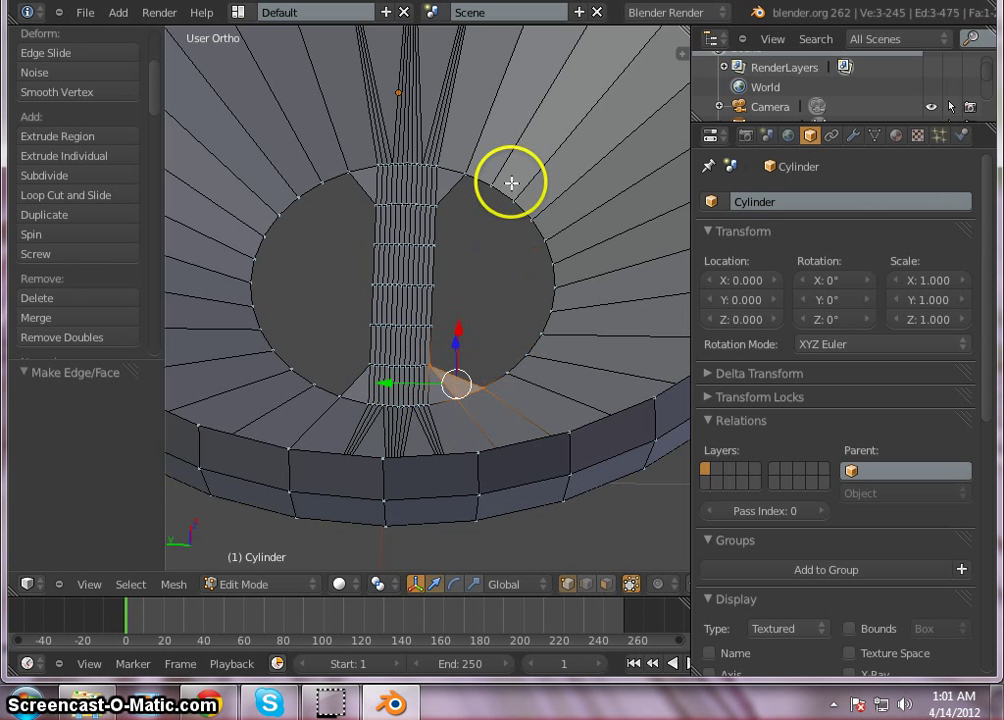
# Add a second triangle at the far right corner, joining the strip's subdivision vertex to the next two rim vertices.
pyautogui.click(495, 187)
pyautogui.rightClick(466, 175)
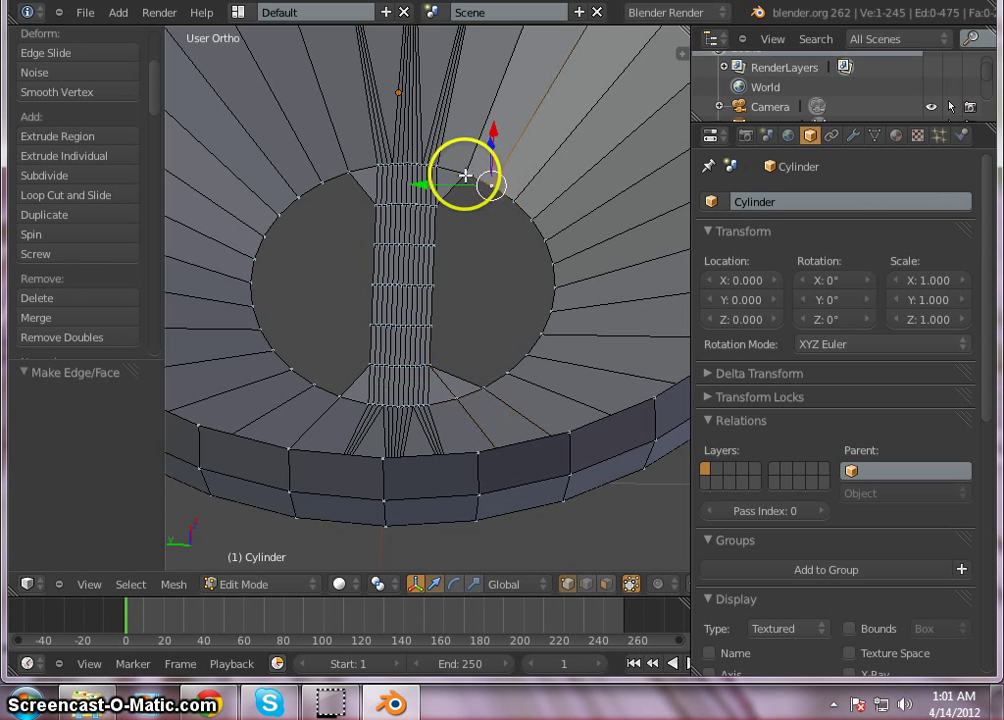
pyautogui.click(436, 207)
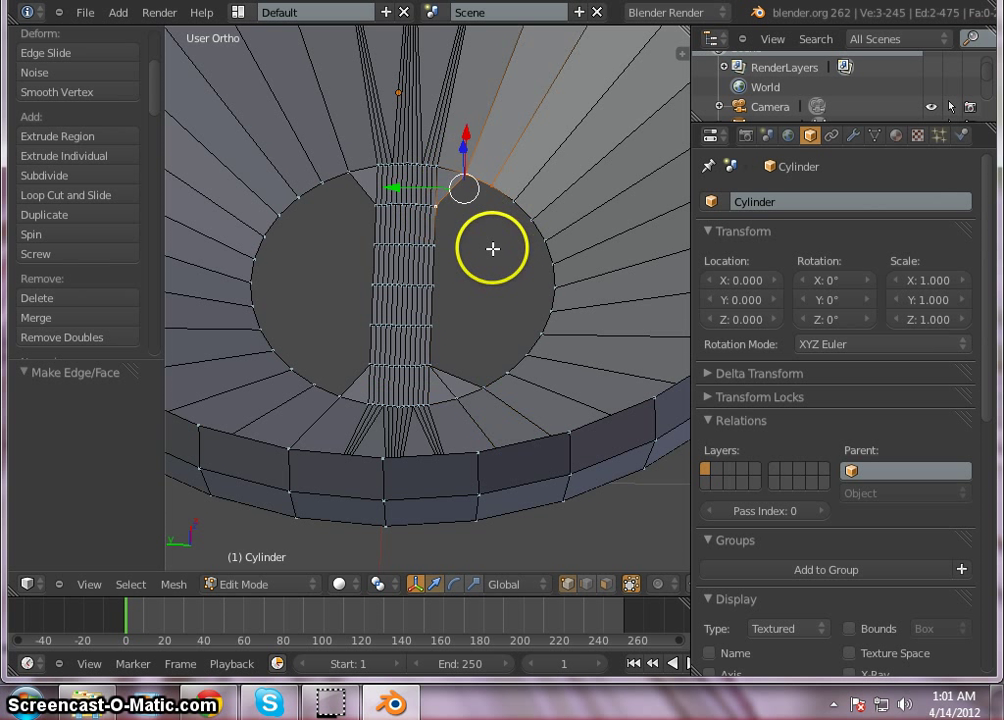
pyautogui.press('f')
# Add second triangles at the far left and near left corners, joining the strip's subdivision vertices to the next rim vertices.
pyautogui.rightClick(335, 178)
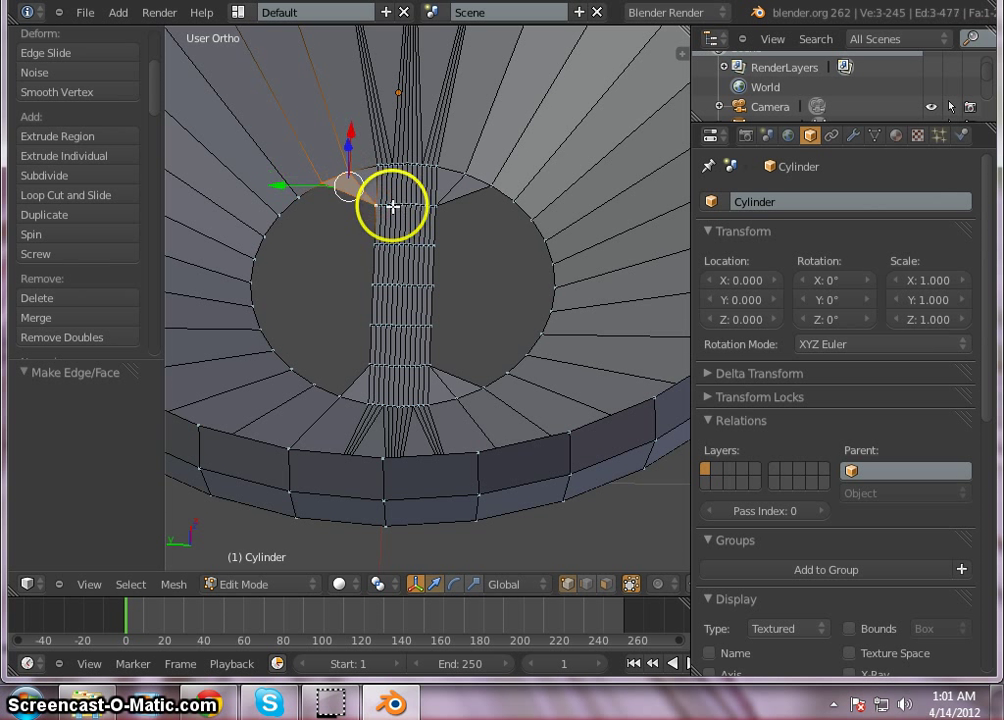
pyautogui.rightClick(362, 370)
pyautogui.click(336, 397)
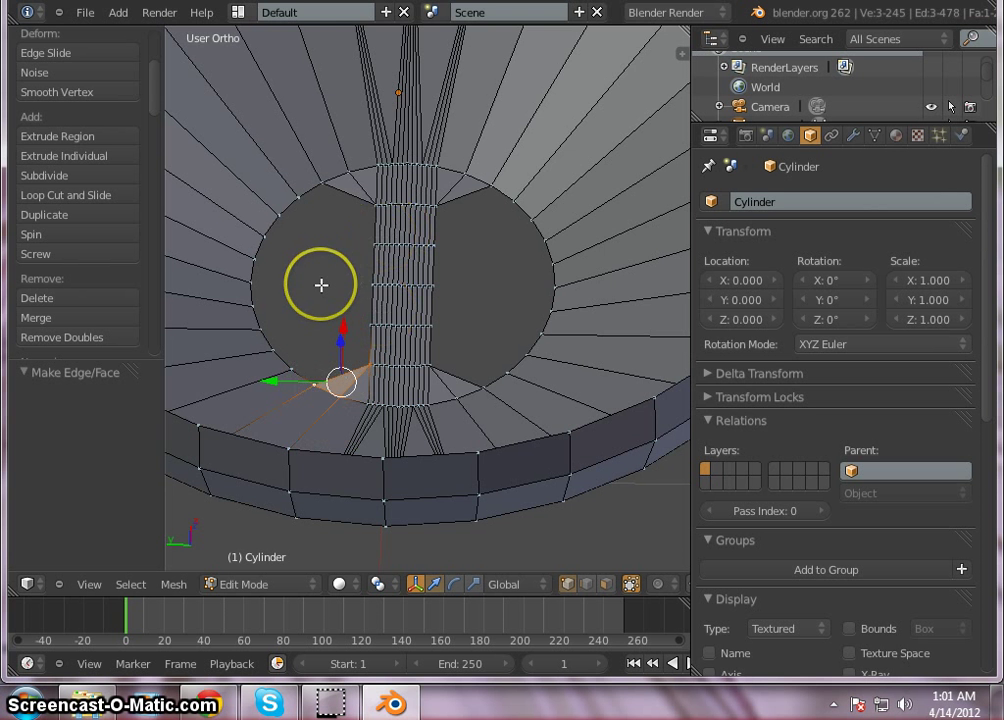
# In face selection mode, delete the three outer columns of faces along both sides of the strip's four middle rows.
pyautogui.scroll(-3, 321, 285)
pyautogui.scroll(5, 321, 285)
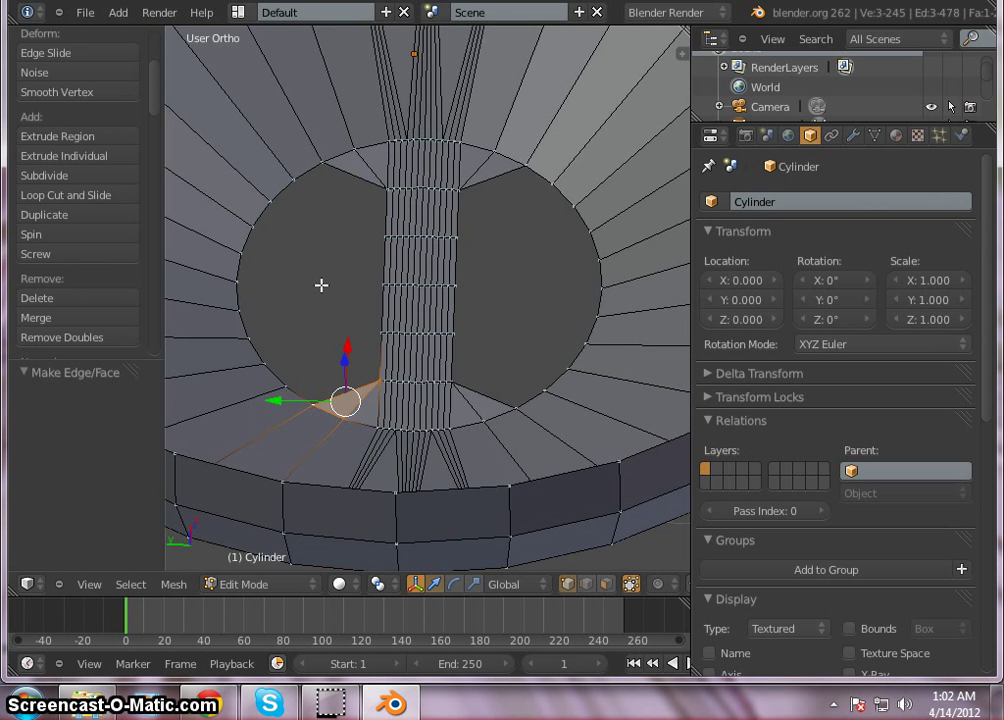
pyautogui.scroll(2, 373, 234)
pyautogui.scroll(-2, 373, 234)
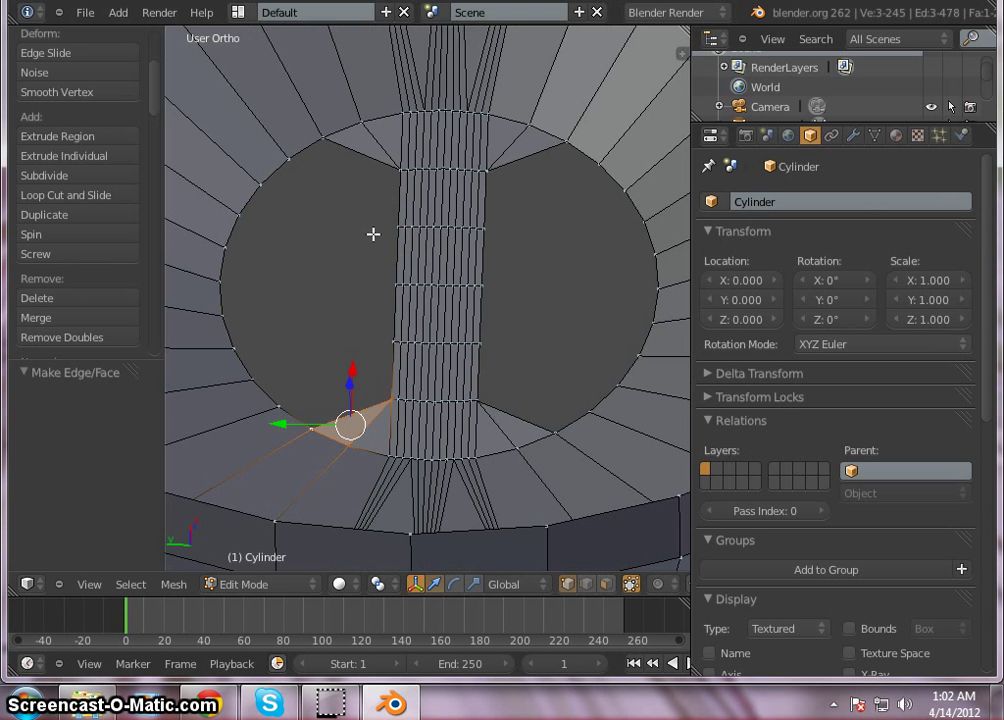
pyautogui.scroll(1, 373, 234)
pyautogui.scroll(1, 373, 234)
pyautogui.scroll(-1, 373, 234)
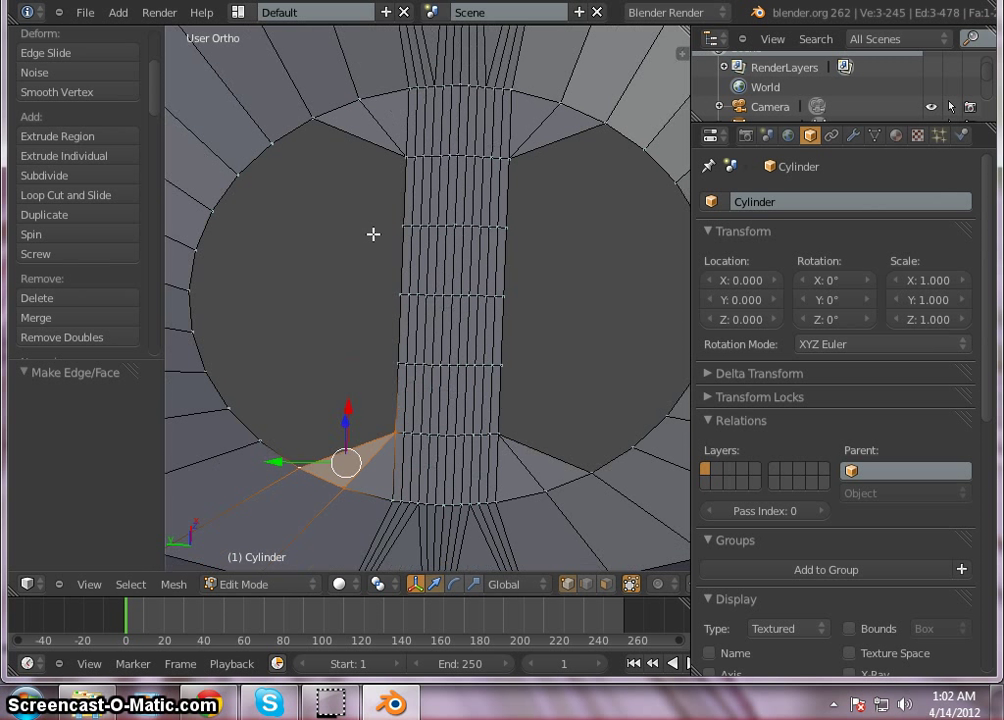
pyautogui.press('a')
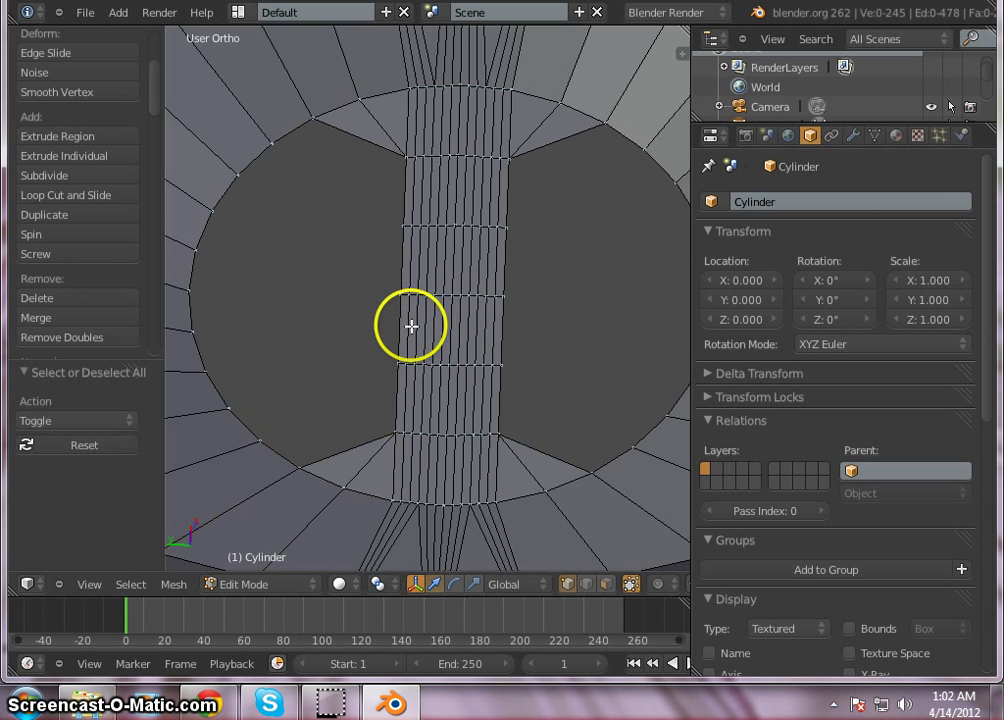
pyautogui.click(606, 585)
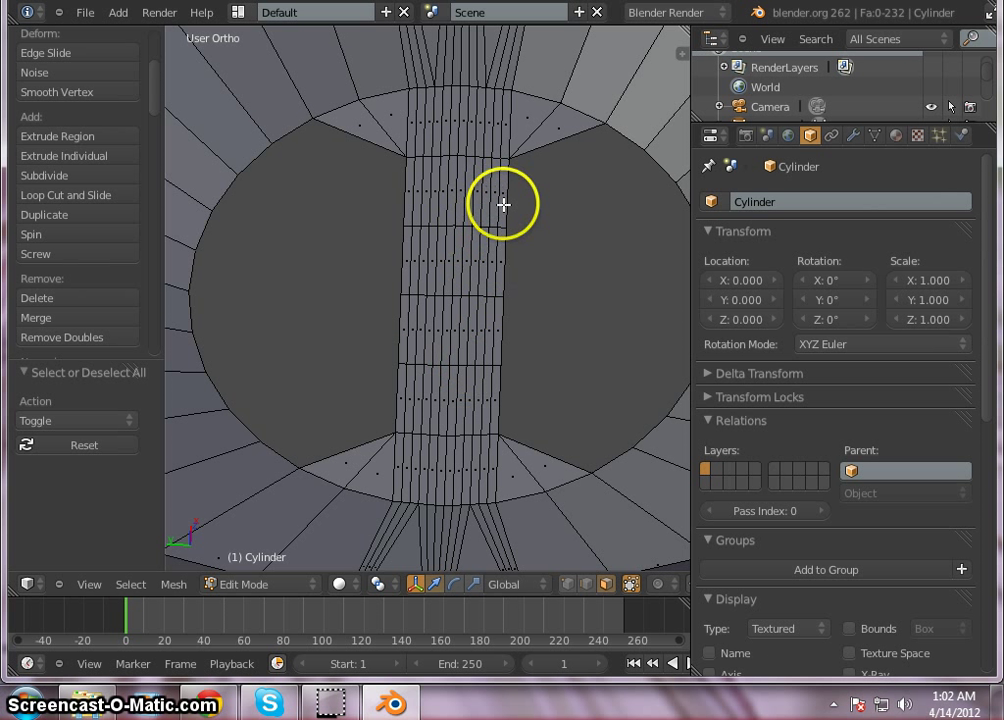
pyautogui.rightClick(503, 204)
pyautogui.keyDown('shift'); pyautogui.rightClick(501, 254); pyautogui.keyUp('shift')
pyautogui.keyDown('shift'); pyautogui.rightClick(497, 319); pyautogui.keyUp('shift')
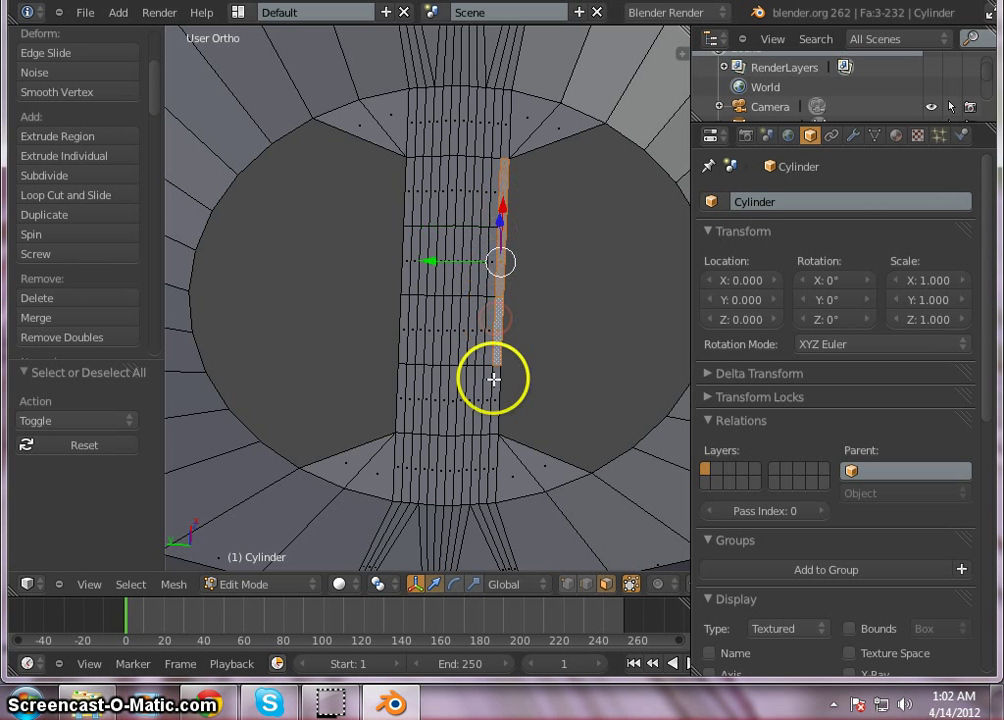
pyautogui.keyDown('shift'); pyautogui.rightClick(493, 386); pyautogui.keyUp('shift')
pyautogui.keyDown('shift'); pyautogui.rightClick(399, 393); pyautogui.keyUp('shift')
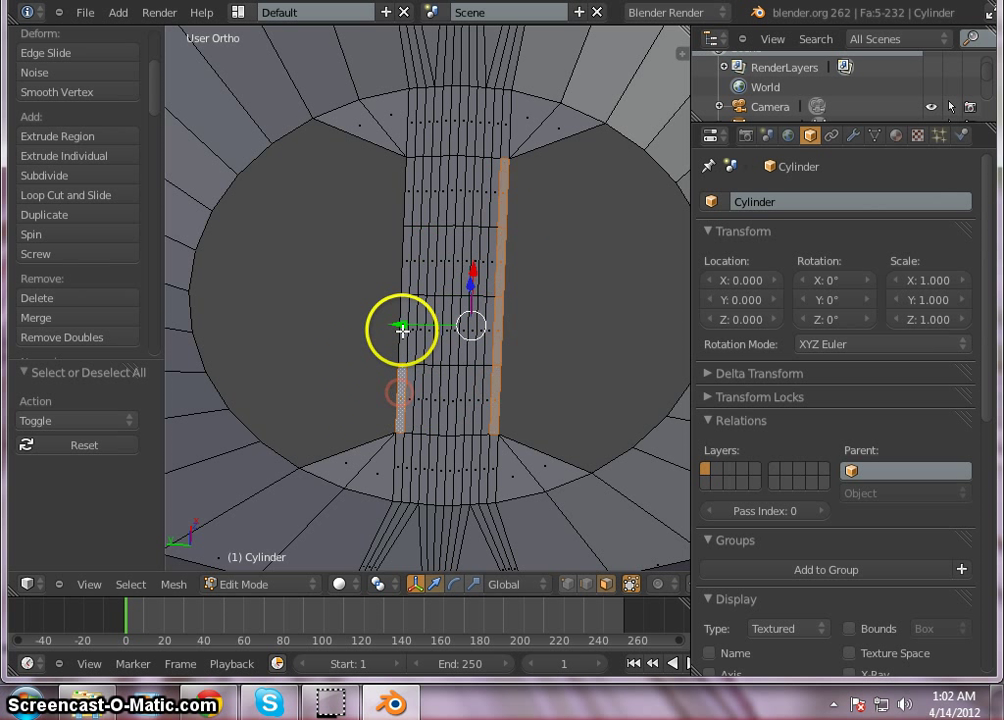
pyautogui.keyDown('shift'); pyautogui.rightClick(403, 329); pyautogui.keyUp('shift')
pyautogui.keyDown('shift'); pyautogui.rightClick(406, 267); pyautogui.keyUp('shift')
pyautogui.keyDown('shift'); pyautogui.rightClick(408, 197); pyautogui.keyUp('shift')
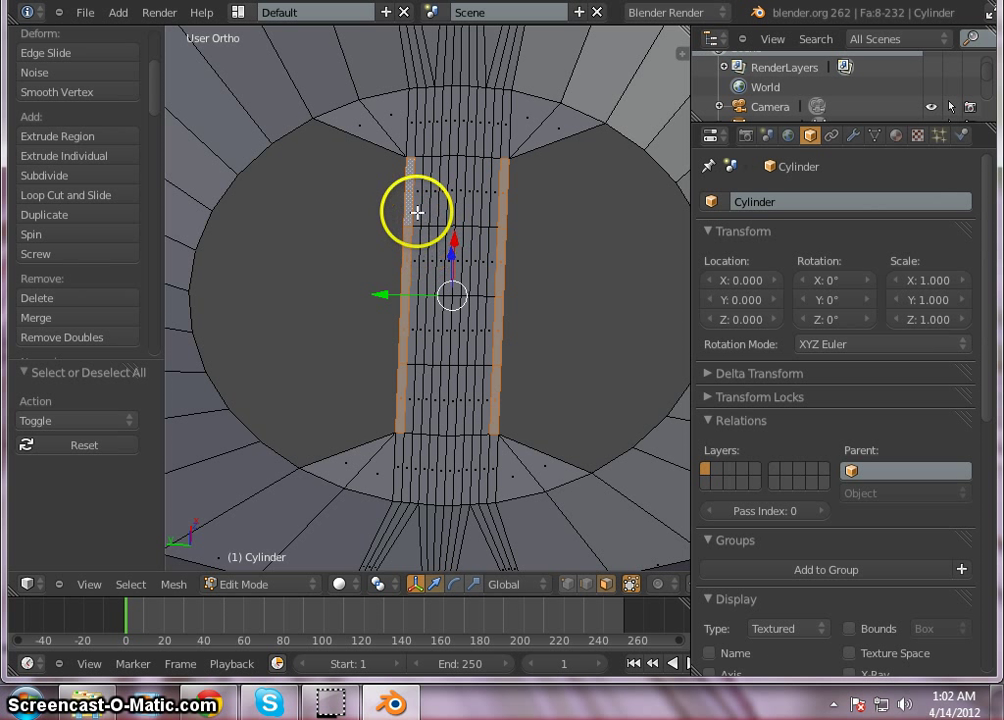
pyautogui.keyDown('shift'); pyautogui.rightClick(416, 212); pyautogui.keyUp('shift')
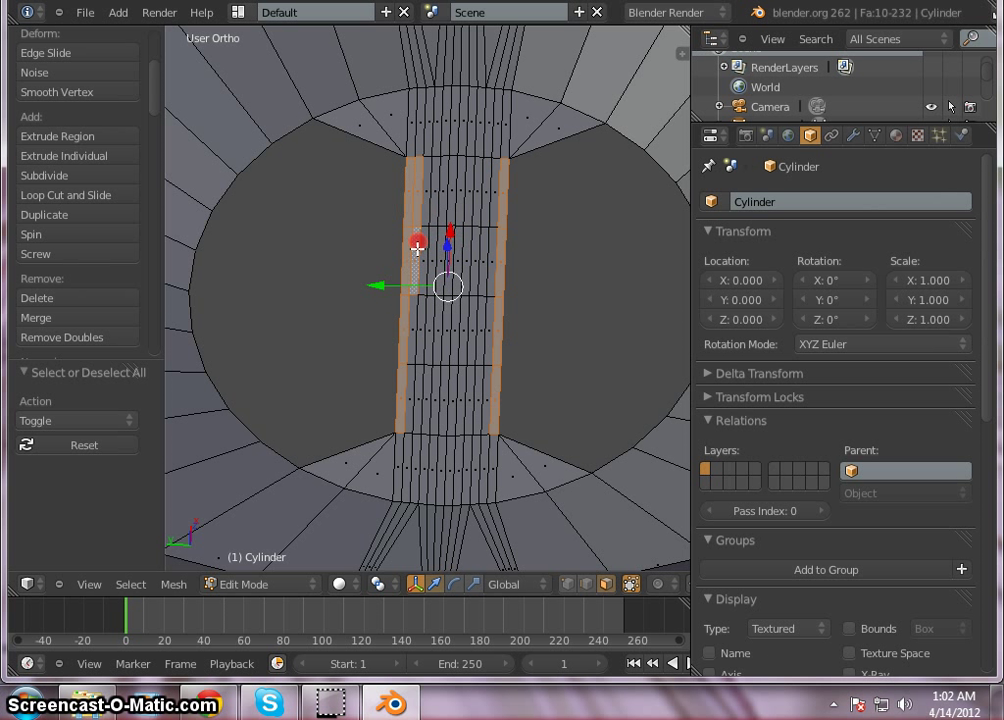
pyautogui.keyDown('shift'); pyautogui.rightClick(411, 322); pyautogui.keyUp('shift')
pyautogui.keyDown('shift'); pyautogui.rightClick(408, 384); pyautogui.keyUp('shift')
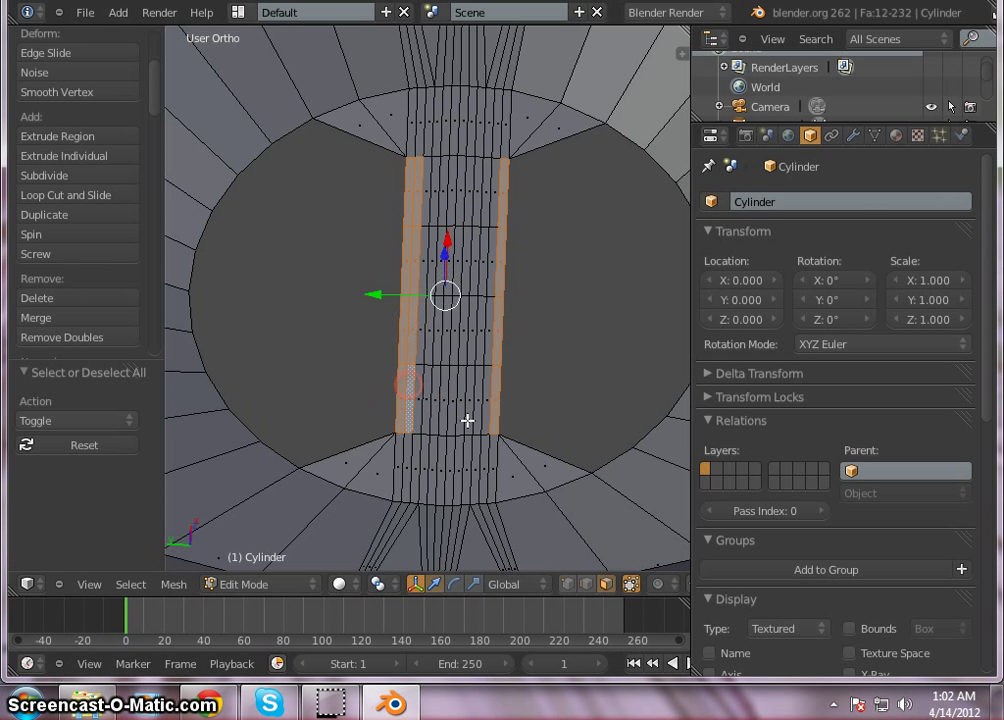
pyautogui.keyDown('shift'); pyautogui.rightClick(491, 326); pyautogui.keyUp('shift')
pyautogui.keyDown('shift'); pyautogui.rightClick(490, 267); pyautogui.keyUp('shift')
pyautogui.keyDown('shift'); pyautogui.rightClick(498, 195); pyautogui.keyUp('shift')
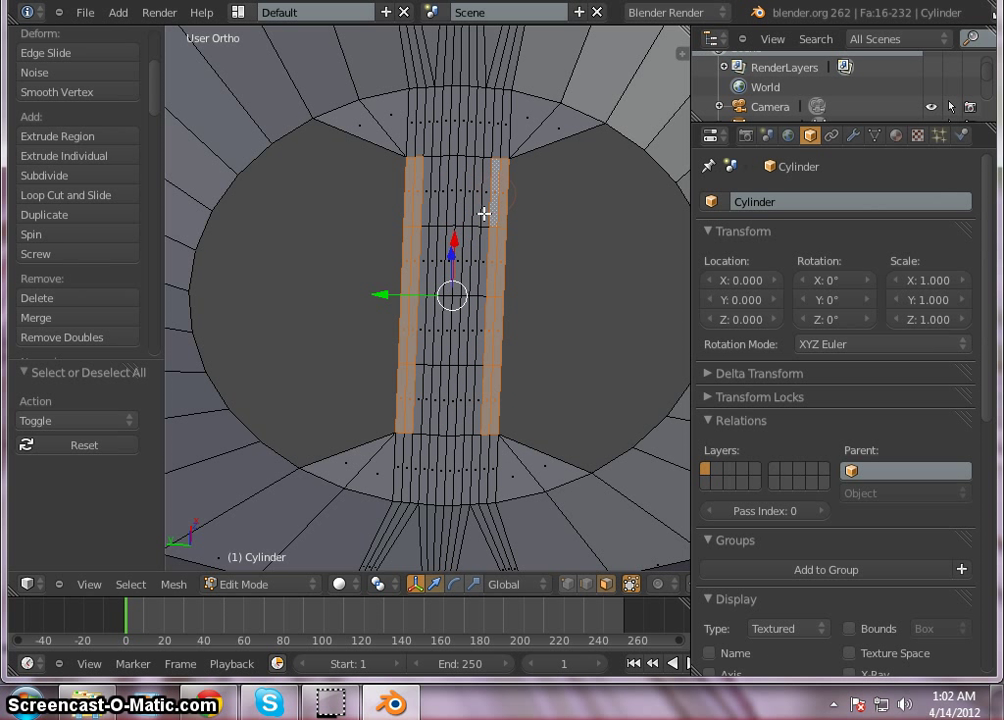
pyautogui.click(485, 211)
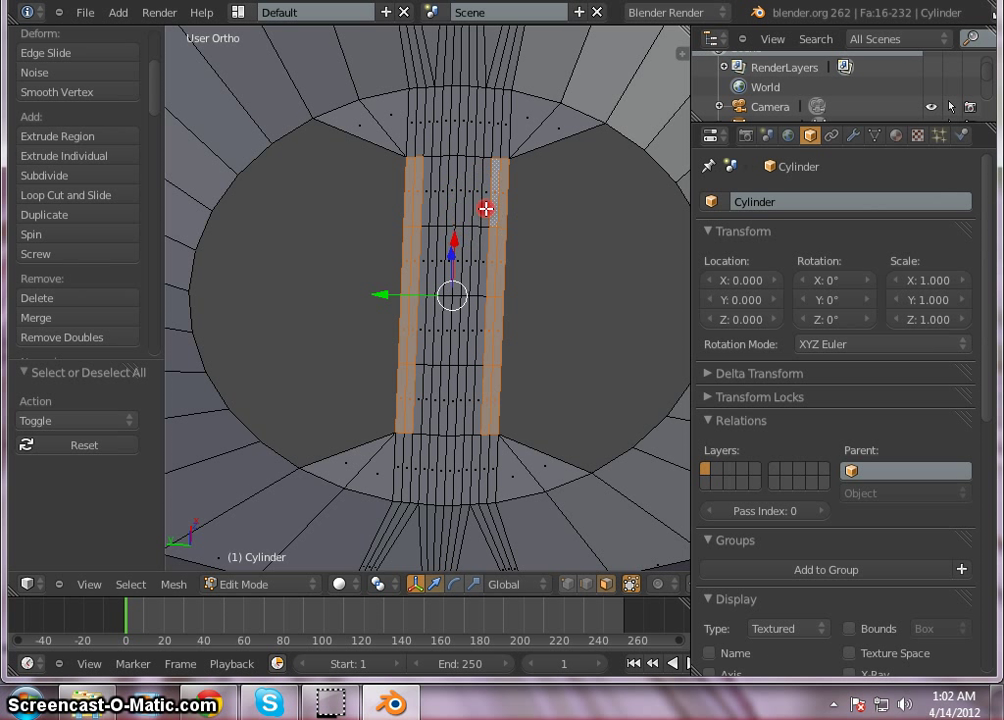
pyautogui.keyDown('shift'); pyautogui.rightClick(480, 322); pyautogui.keyUp('shift')
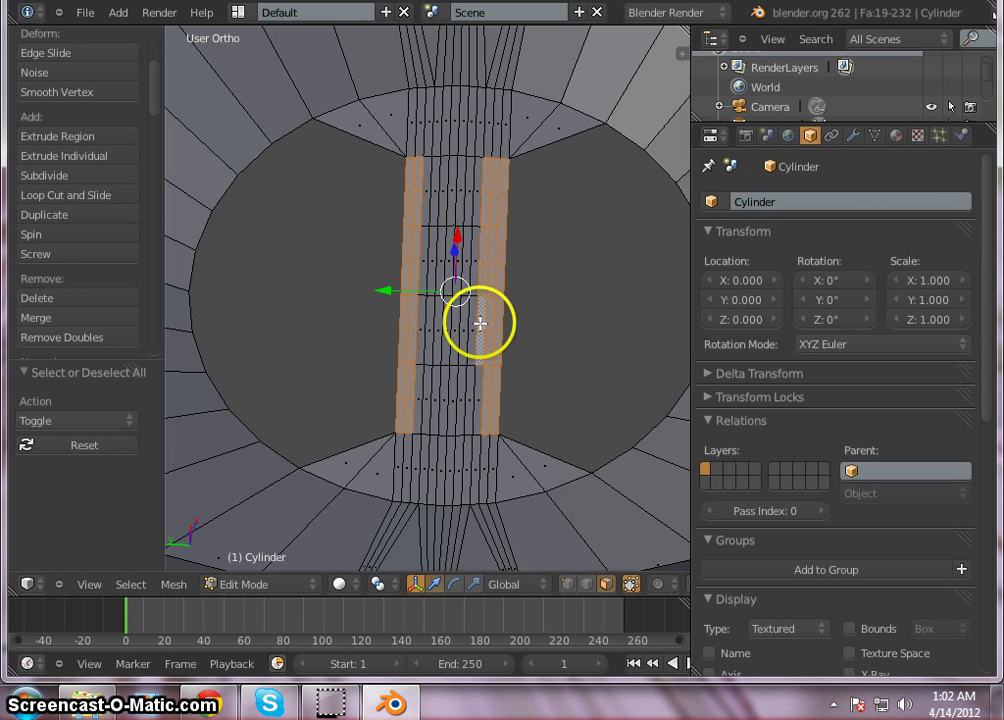
pyautogui.keyDown('shift'); pyautogui.rightClick(477, 398); pyautogui.keyUp('shift')
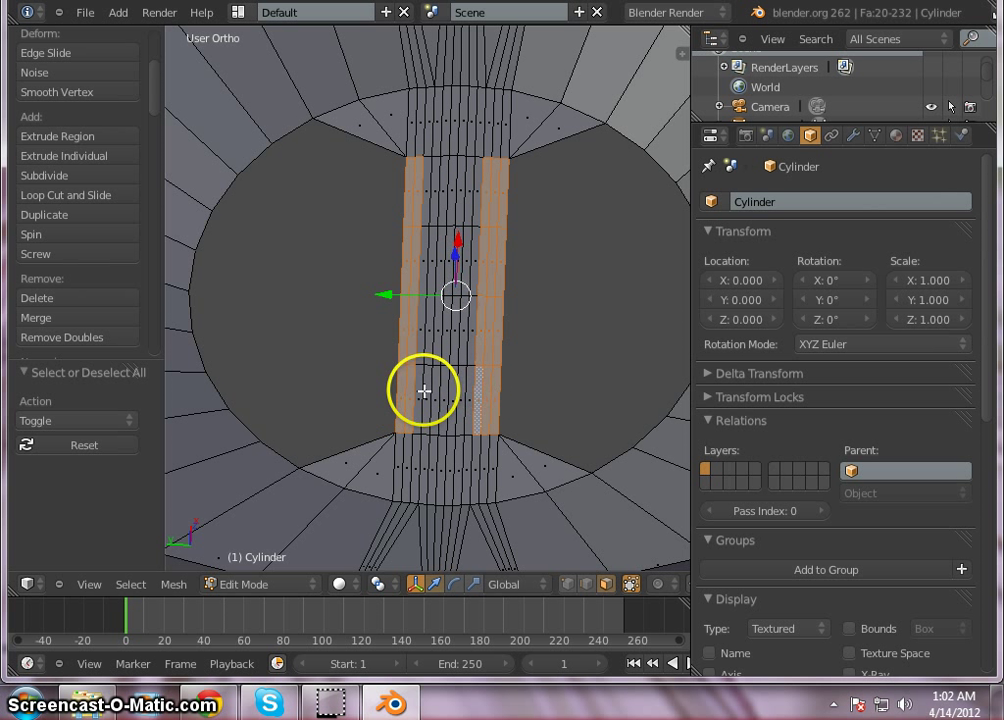
pyautogui.keyDown('shift'); pyautogui.rightClick(418, 390); pyautogui.keyUp('shift')
pyautogui.keyDown('shift'); pyautogui.rightClick(419, 331); pyautogui.keyUp('shift')
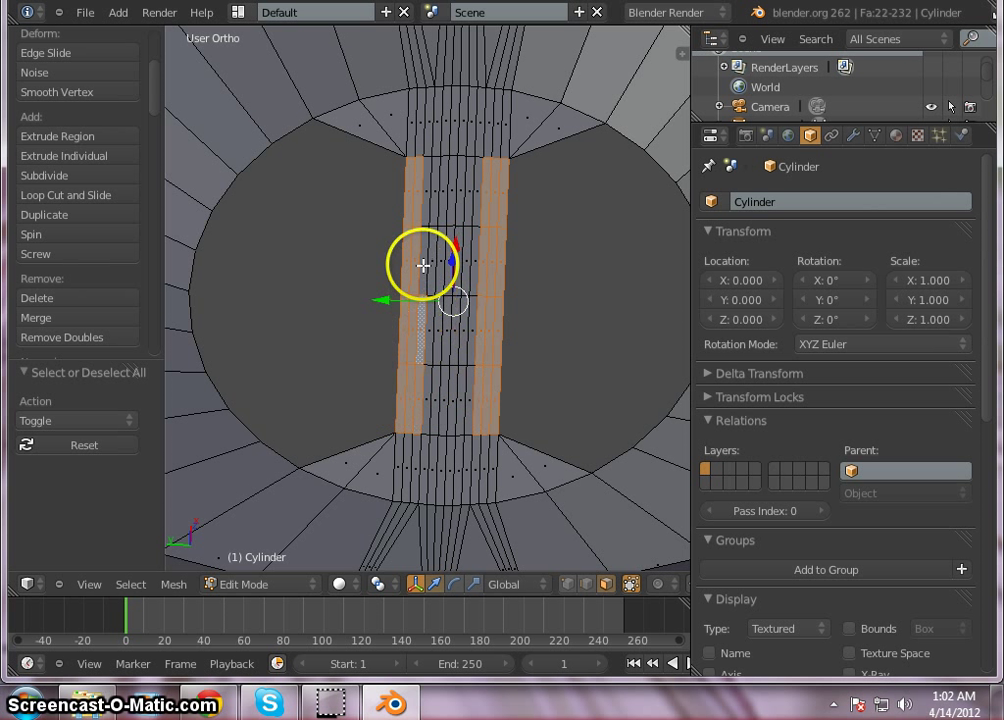
pyautogui.keyDown('shift'); pyautogui.rightClick(423, 265); pyautogui.keyUp('shift')
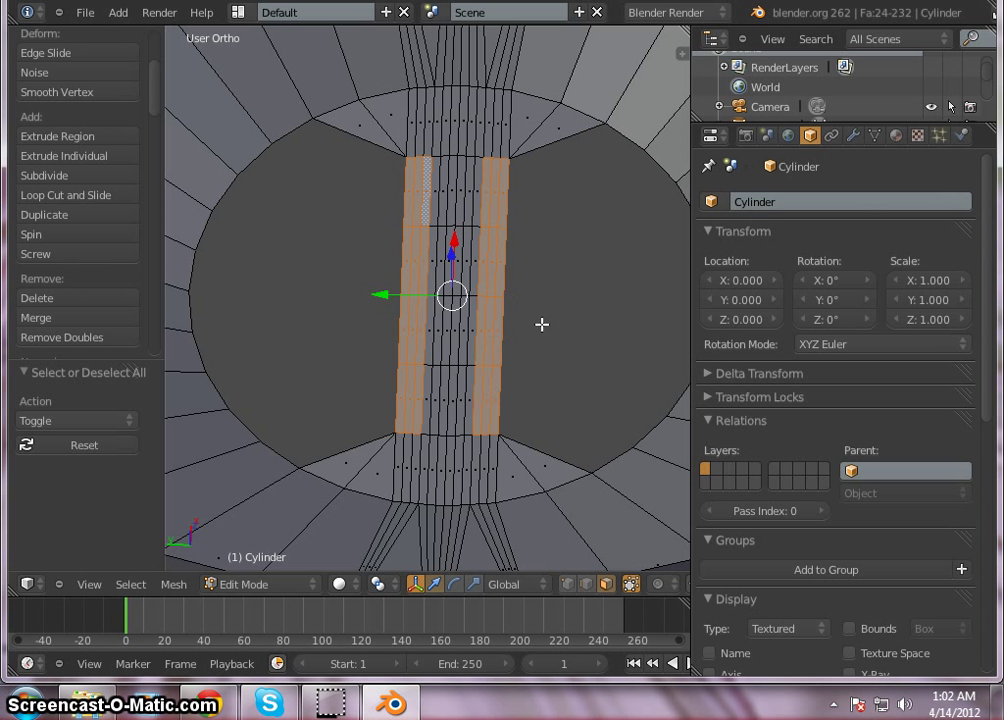
pyautogui.press('x')
pyautogui.click(541, 325)
pyautogui.scroll(-1, 533, 246)
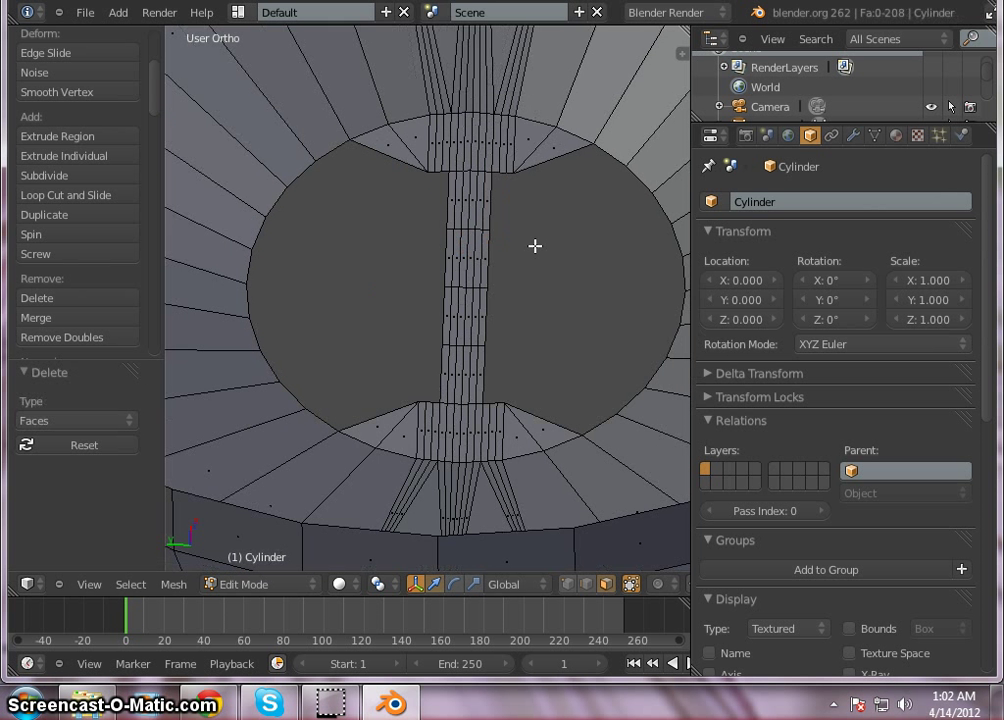
# In vertex selection mode, fill a triangle at the far right notch between the narrowed strip's first edge vertex and the two nearest wide-row vertices.
pyautogui.scroll(3, 527, 168)
pyautogui.scroll(-3, 401, 212)
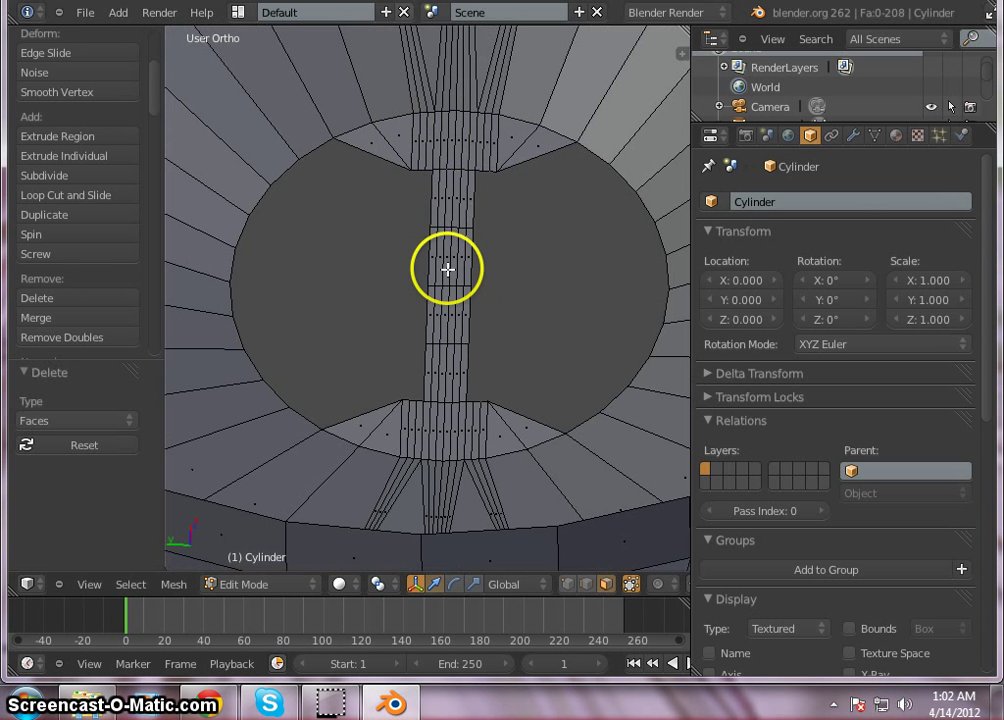
pyautogui.scroll(4, 443, 180)
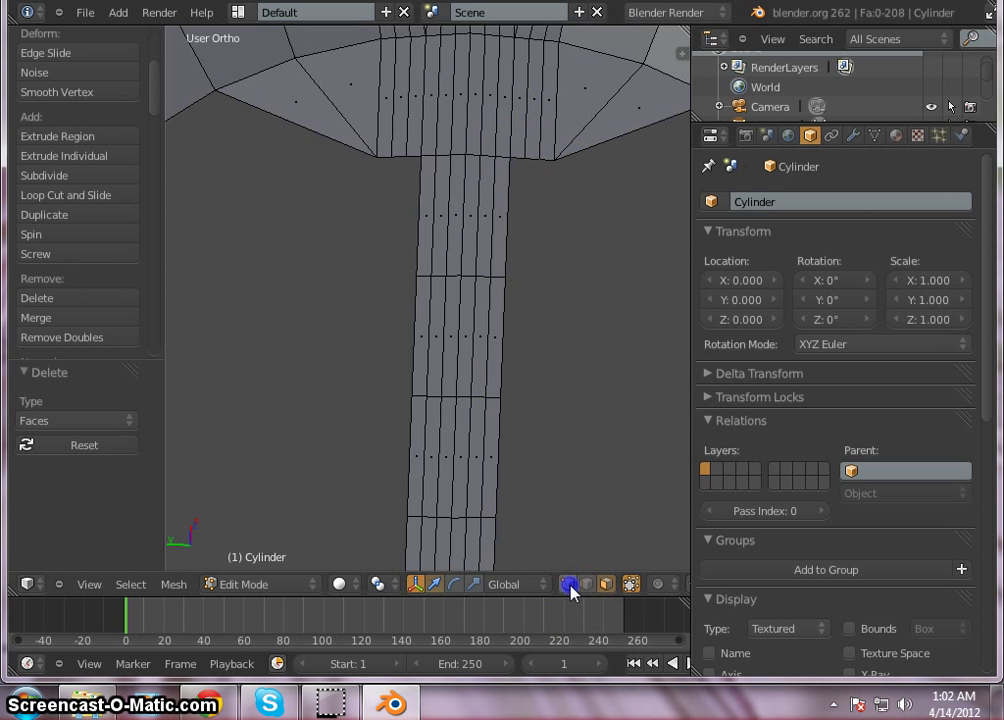
pyautogui.scroll(2, 512, 131)
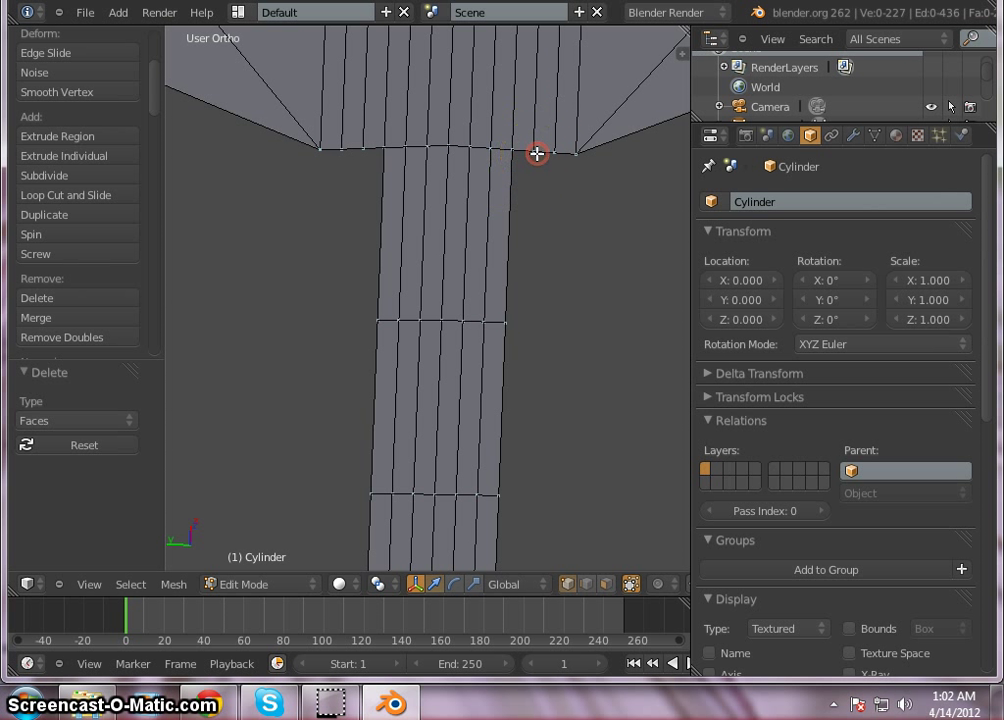
pyautogui.keyDown('shift'); pyautogui.rightClick(505, 320); pyautogui.keyUp('shift')
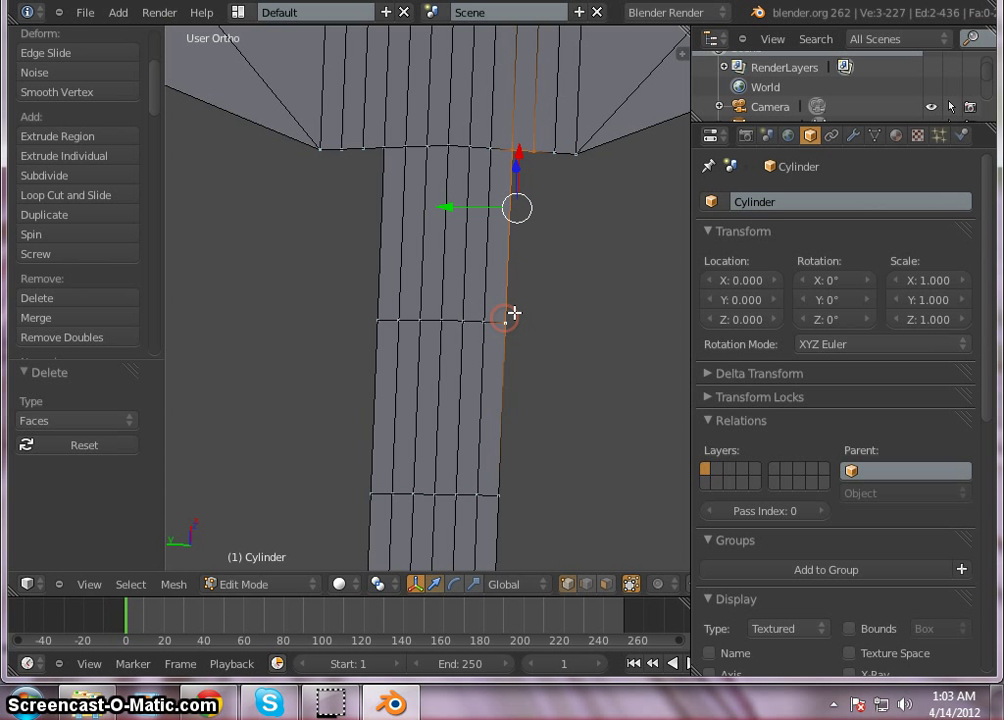
pyautogui.press('f')
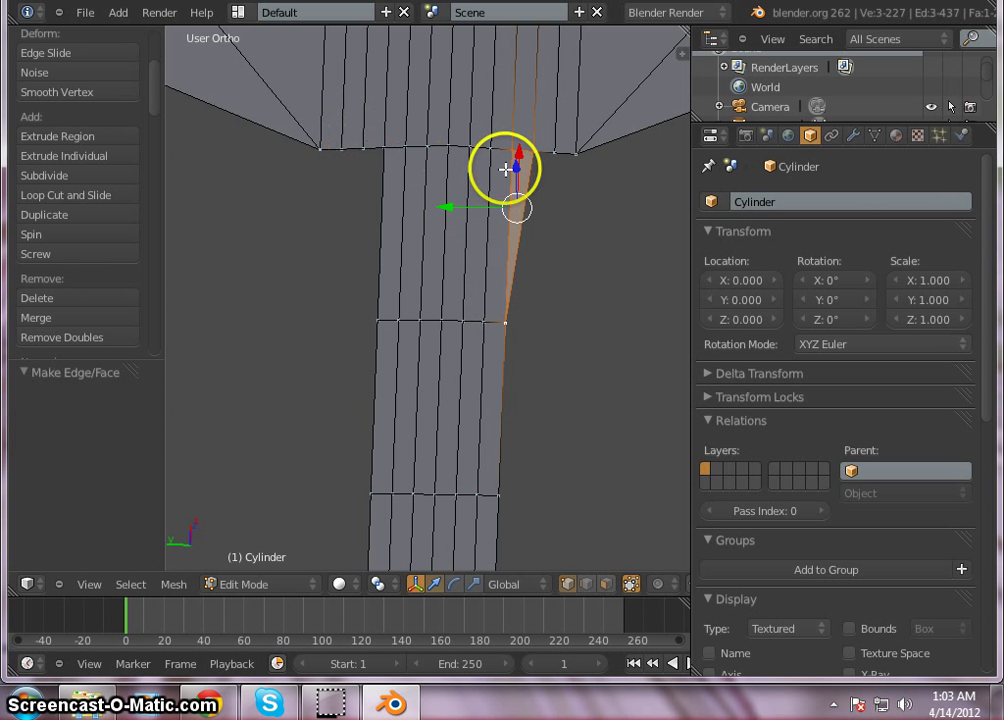
# Add two more triangles at the far right notch, fanning from the same strip vertex out to the wide row's corner, and clear the selection.
pyautogui.keyDown('shift'); pyautogui.rightClick(512, 149); pyautogui.keyUp('shift')
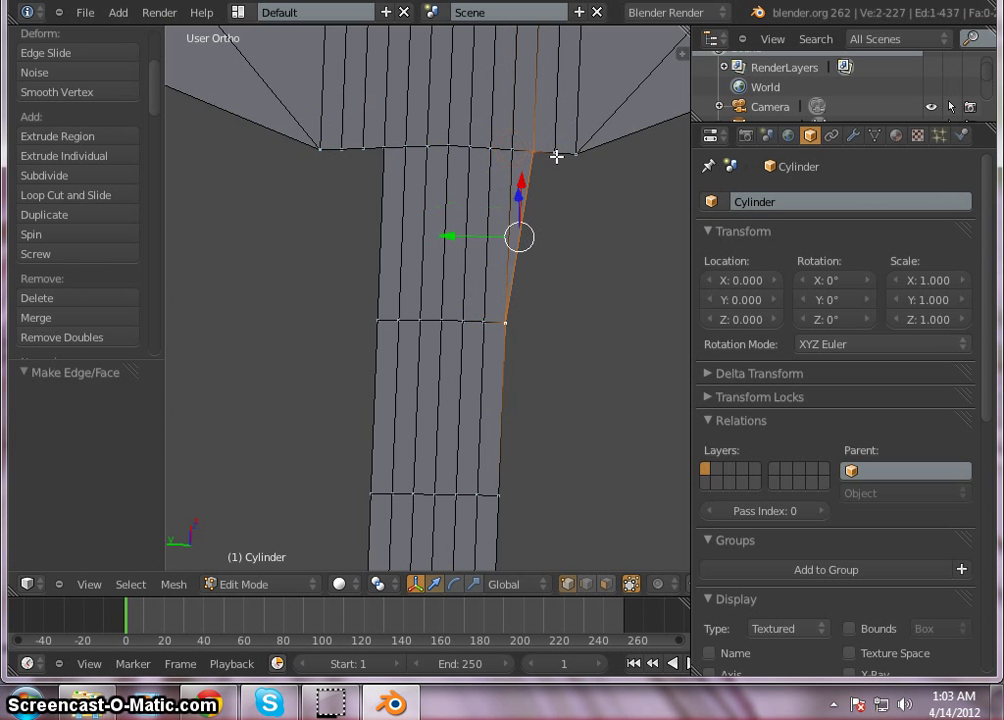
pyautogui.keyDown('shift'); pyautogui.rightClick(533, 155); pyautogui.keyUp('shift')
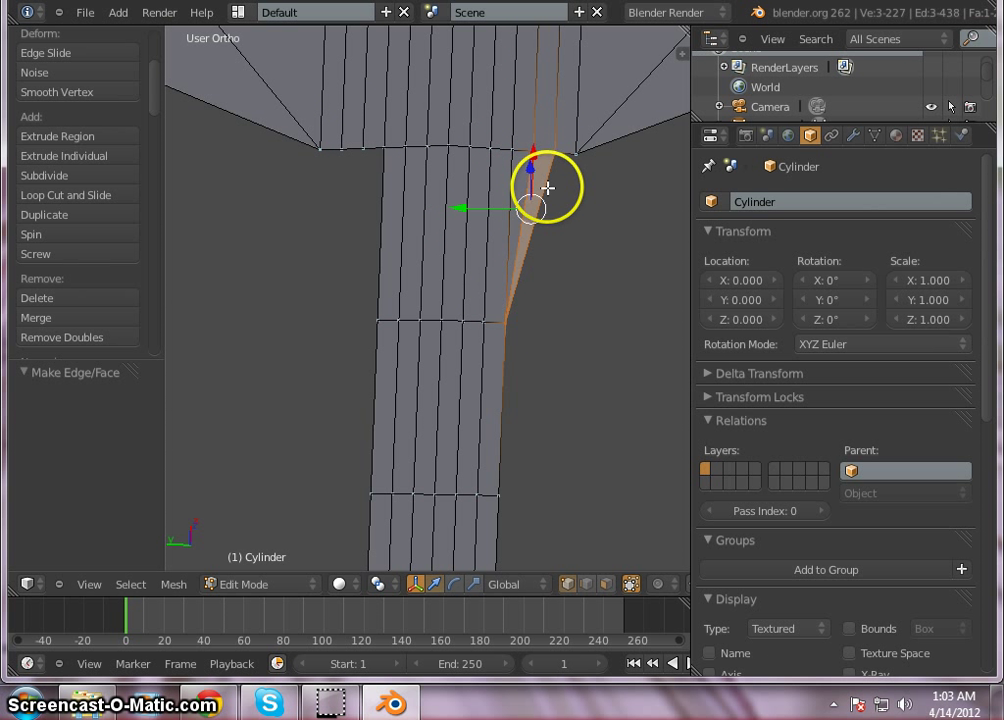
pyautogui.keyDown('shift'); pyautogui.rightClick(533, 151); pyautogui.keyUp('shift')
pyautogui.keyDown('shift'); pyautogui.rightClick(575, 153); pyautogui.keyUp('shift')
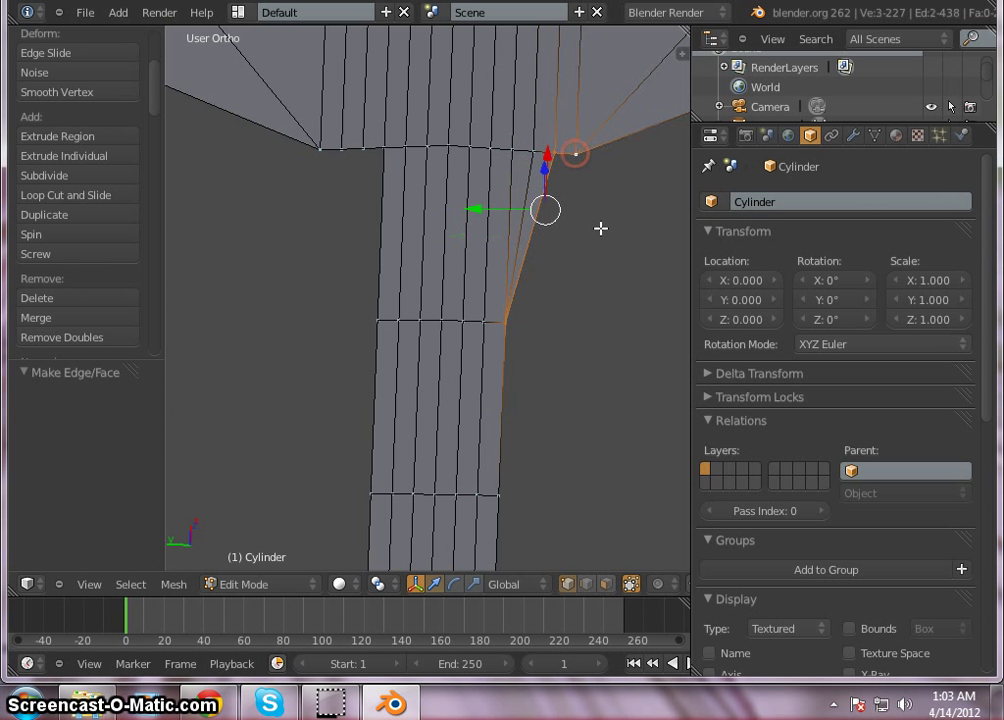
pyautogui.press('f')
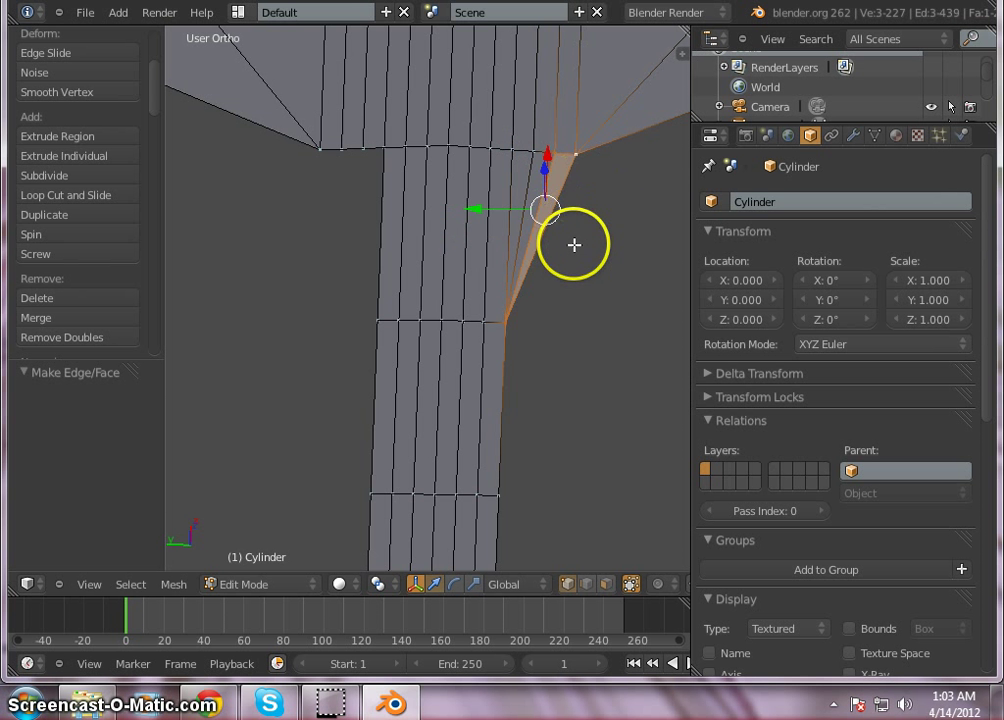
pyautogui.press('a')
# Fill a triangle at the far left notch between the narrowed strip's first edge vertex and the two nearest wide-row vertices.
pyautogui.scroll(-7, 585, 183)
pyautogui.scroll(3, 583, 286)
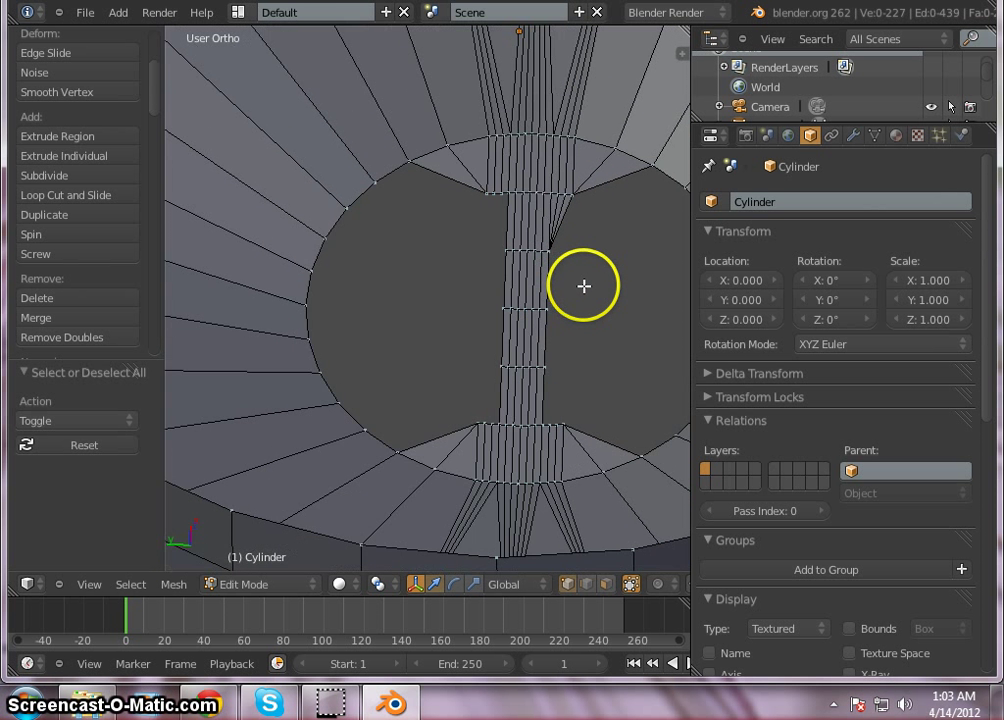
pyautogui.scroll(3, 466, 204)
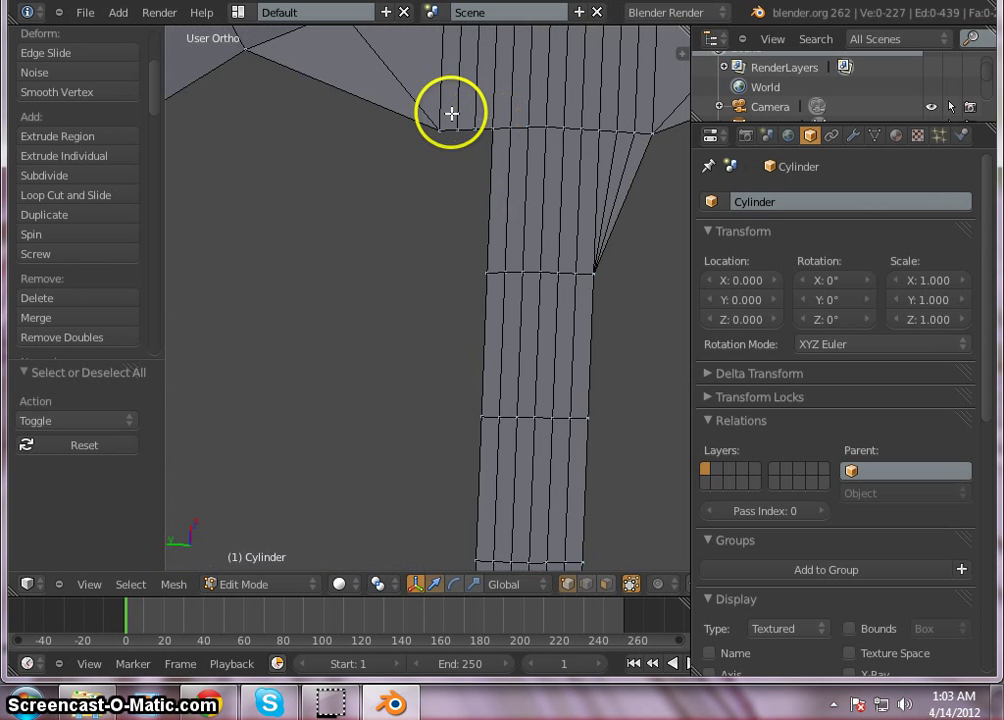
pyautogui.keyDown('shift'); pyautogui.rightClick(492, 130); pyautogui.keyUp('shift')
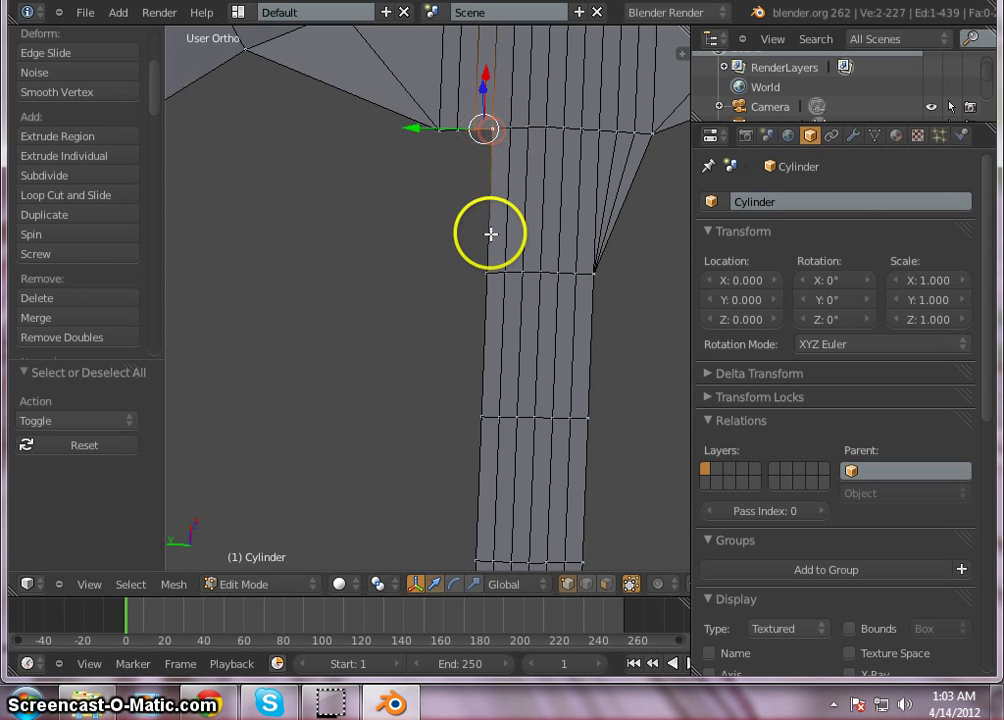
pyautogui.keyDown('shift'); pyautogui.rightClick(484, 275); pyautogui.keyUp('shift')
pyautogui.press('f')
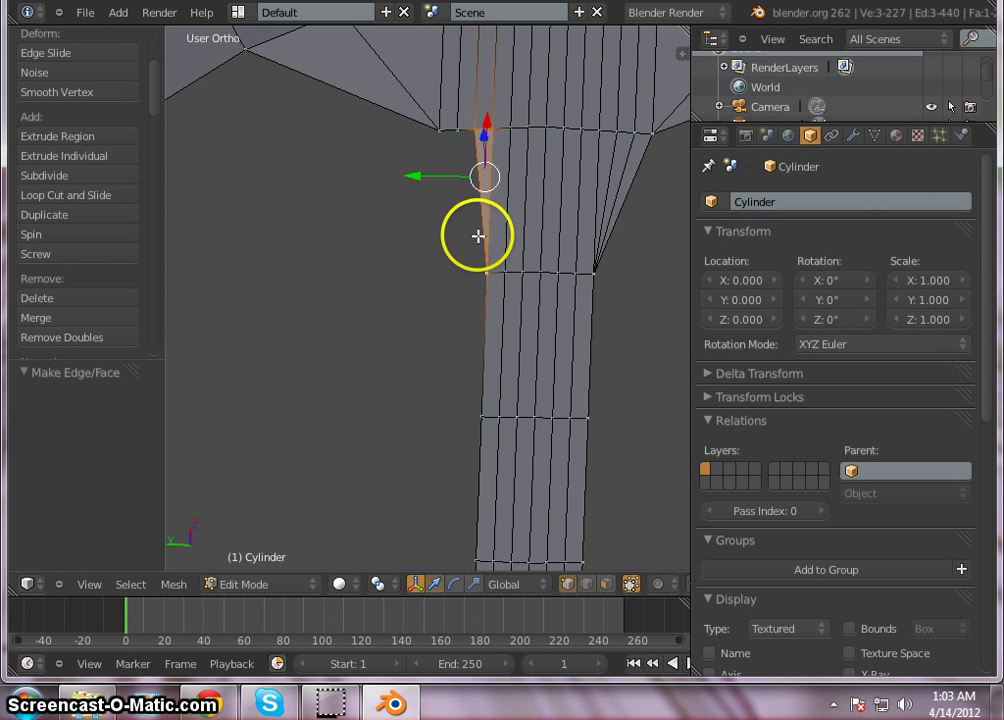
# Add two more triangles at the far left notch, fanning from the same strip vertex out to the wide row's corner, and clear the selection.
pyautogui.keyDown('shift'); pyautogui.rightClick(492, 128); pyautogui.keyUp('shift')
pyautogui.keyDown('shift'); pyautogui.rightClick(462, 131); pyautogui.keyUp('shift')
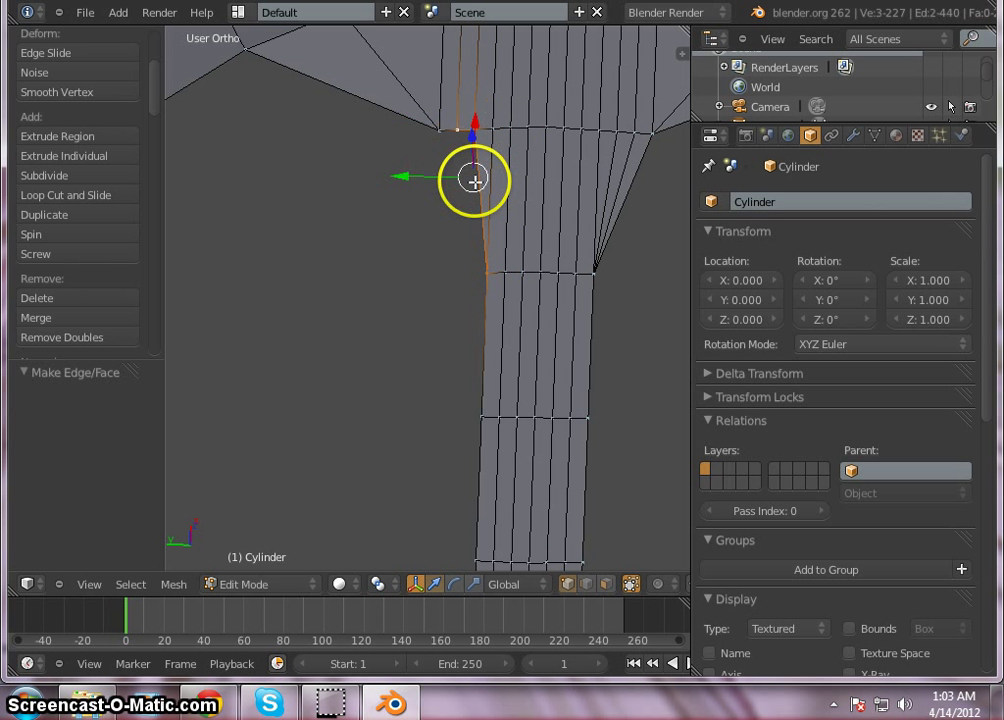
pyautogui.press('f')
pyautogui.keyDown('shift'); pyautogui.rightClick(475, 130); pyautogui.keyUp('shift')
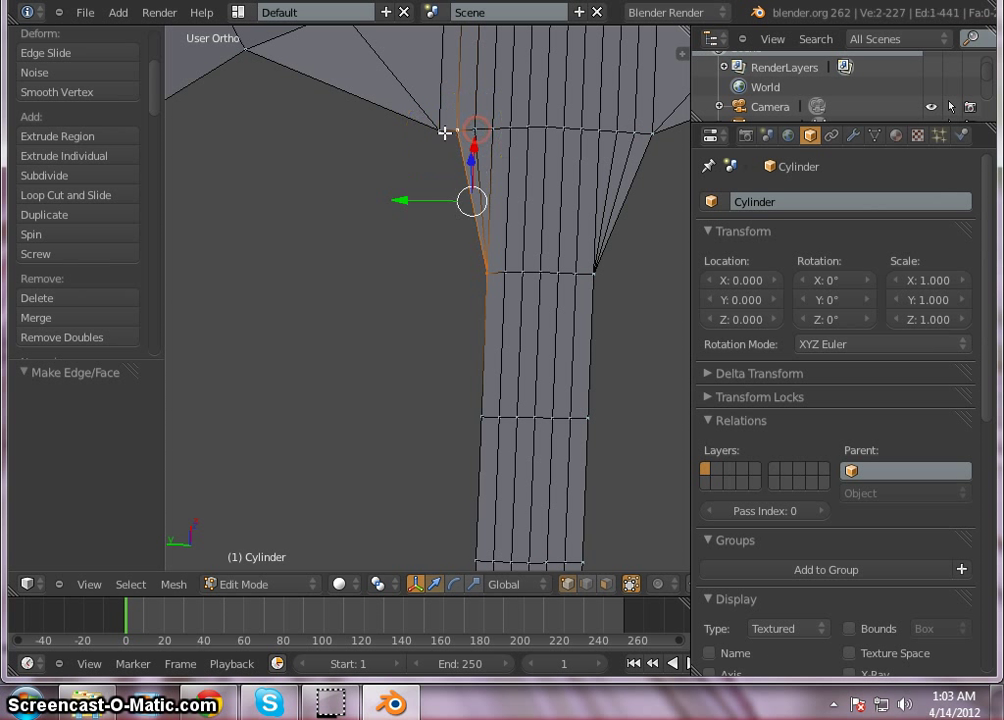
pyautogui.keyDown('shift'); pyautogui.rightClick(440, 131); pyautogui.keyUp('shift')
pyautogui.keyDown('shift'); pyautogui.rightClick(453, 128); pyautogui.keyUp('shift')
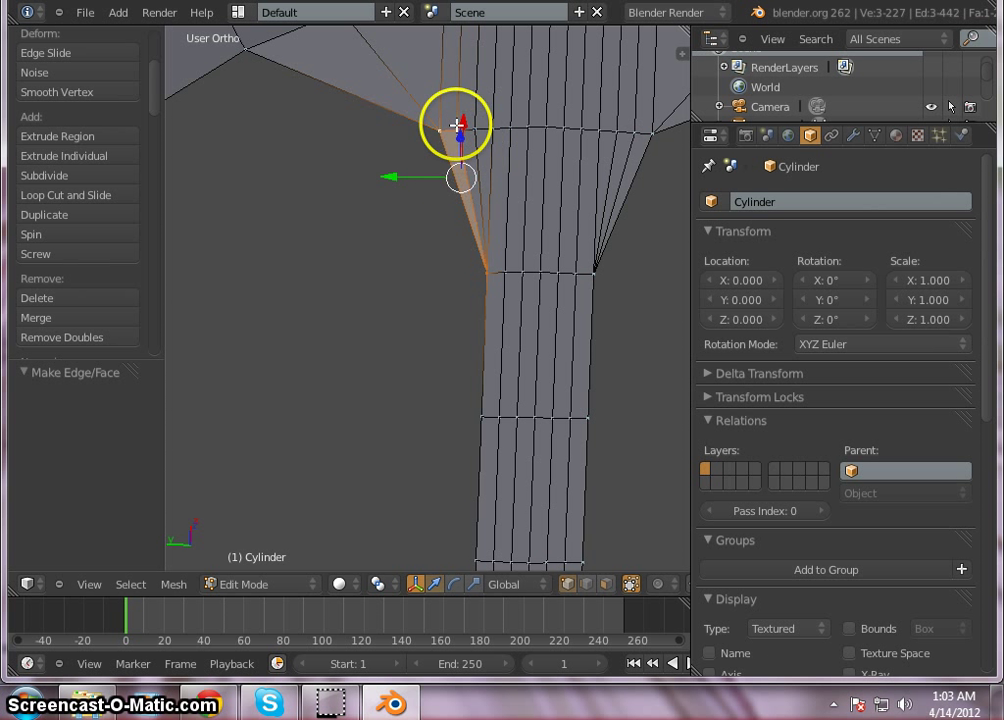
pyautogui.keyDown('shift'); pyautogui.rightClick(440, 134); pyautogui.keyUp('shift')
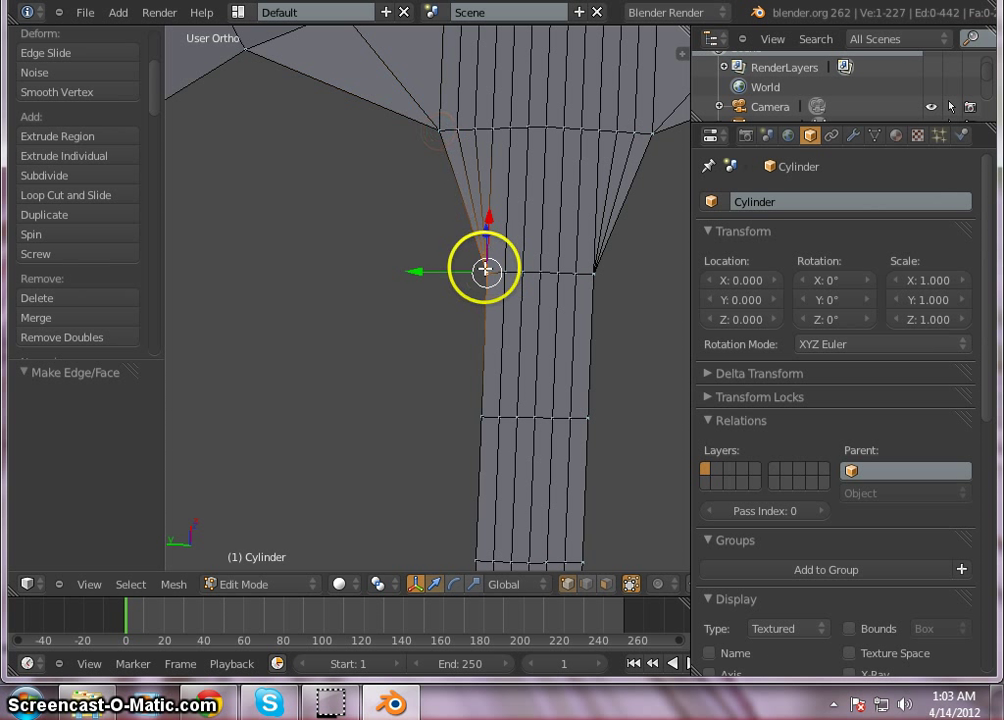
pyautogui.keyDown('shift'); pyautogui.rightClick(487, 270); pyautogui.keyUp('shift')
pyautogui.scroll(-5, 558, 85)
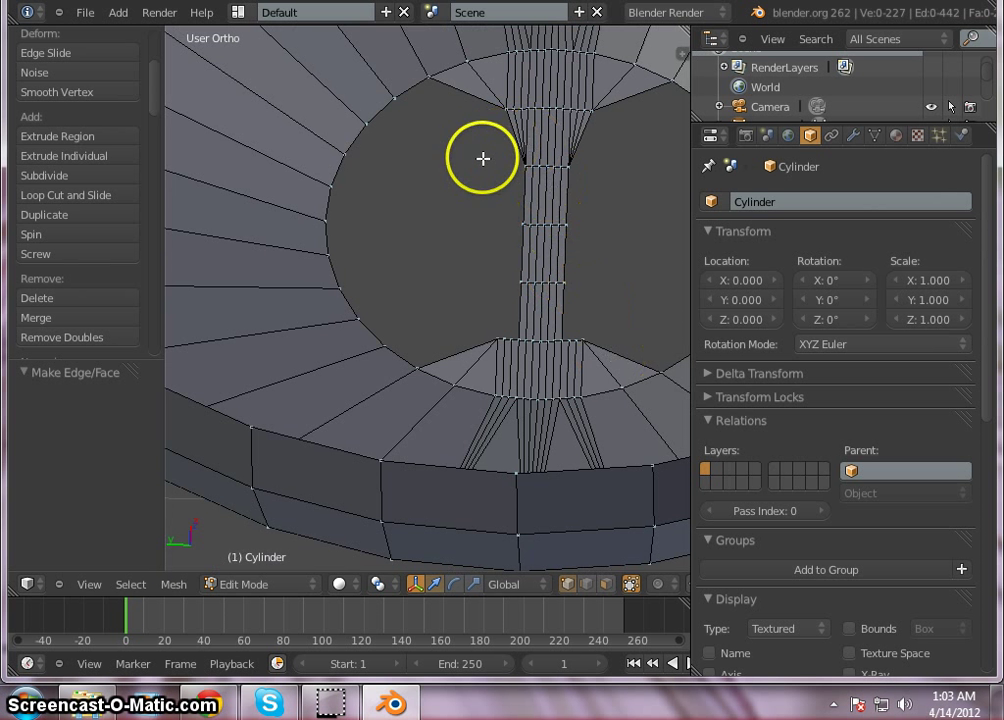
# Fill the near right notch with three triangles fanning from the narrowed strip's last edge vertex to the wide row's corner.
pyautogui.scroll(-4, 487, 173)
pyautogui.scroll(5, 537, 197)
pyautogui.moveTo(464, 128); pyautogui.dragTo(520, 271, button='middle')
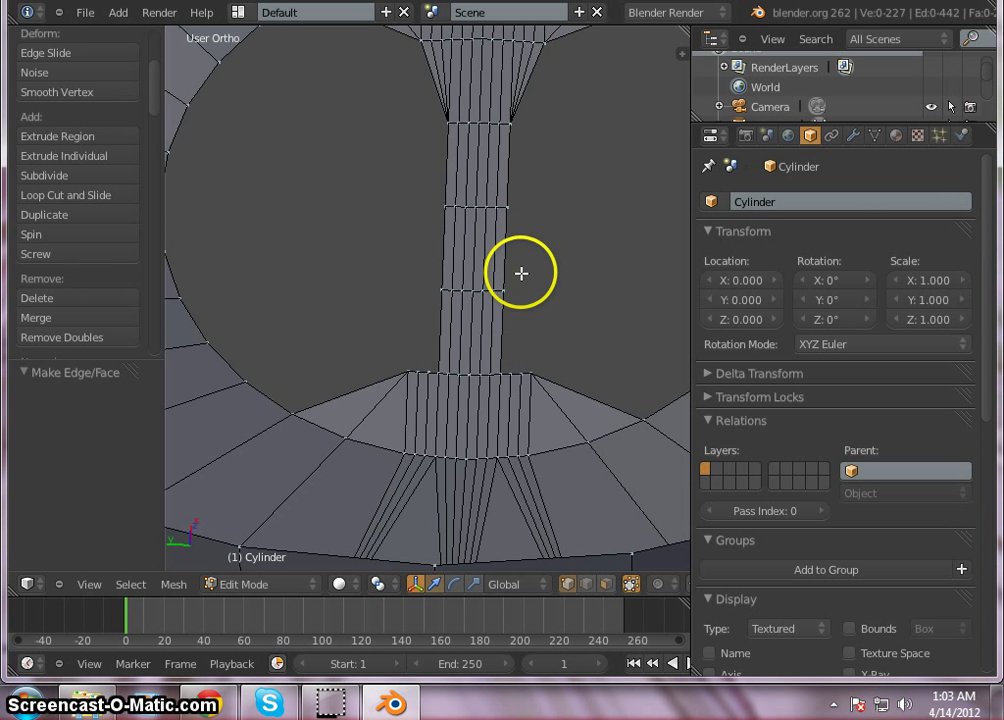
pyautogui.rightClick(510, 371)
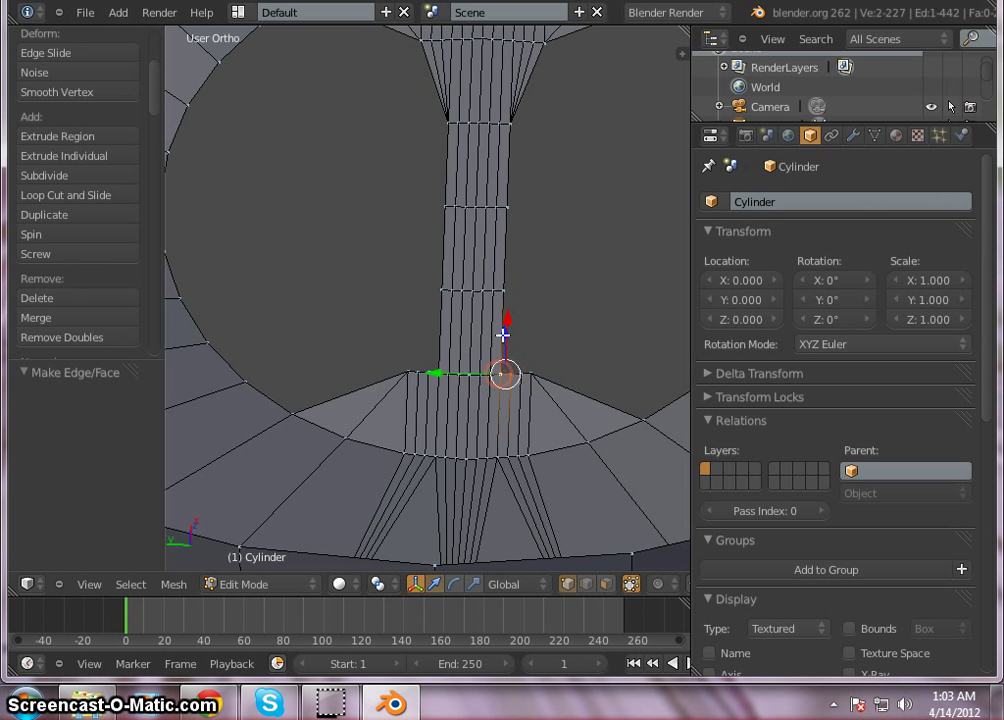
pyautogui.keyDown('shift'); pyautogui.rightClick(502, 287); pyautogui.keyUp('shift')
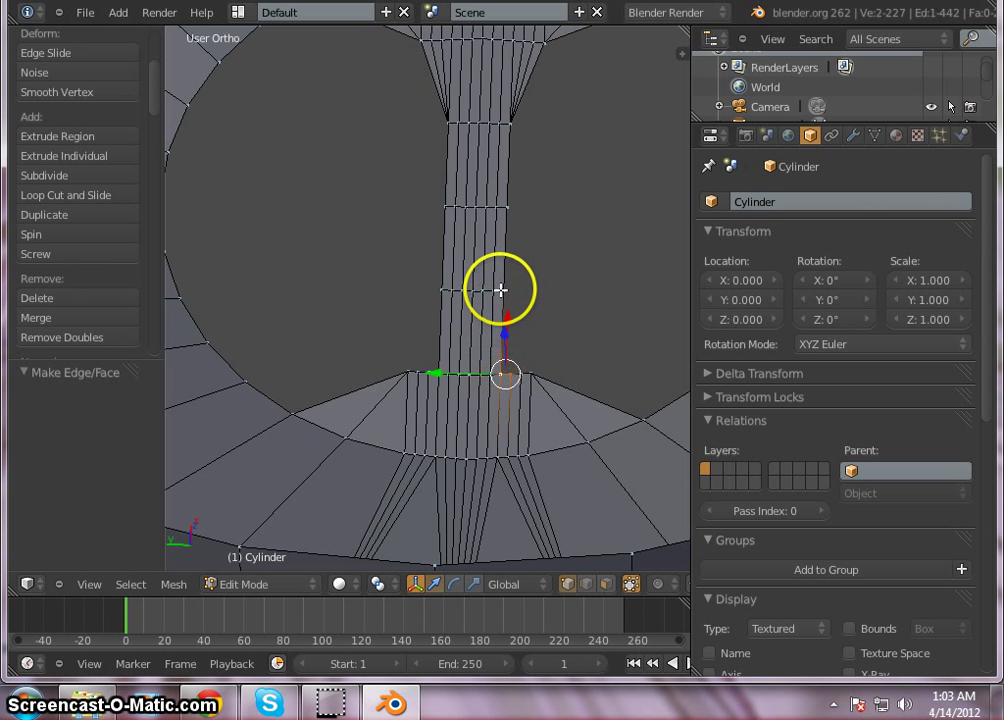
pyautogui.keyDown('shift'); pyautogui.rightClick(519, 374); pyautogui.keyUp('shift')
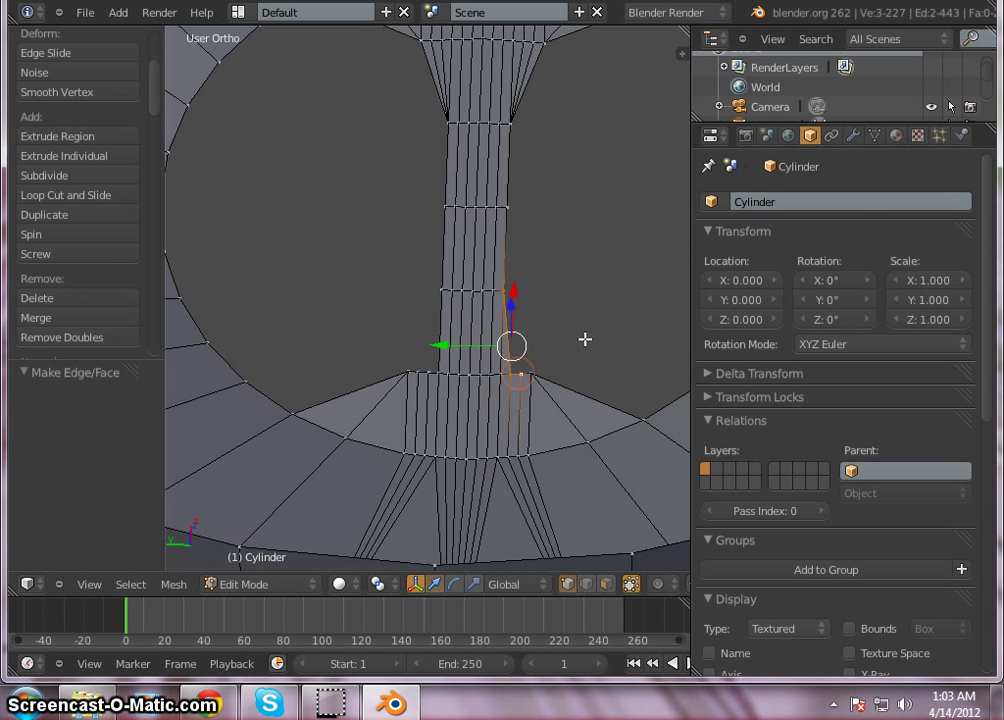
pyautogui.keyDown('shift'); pyautogui.rightClick(510, 373); pyautogui.keyUp('shift')
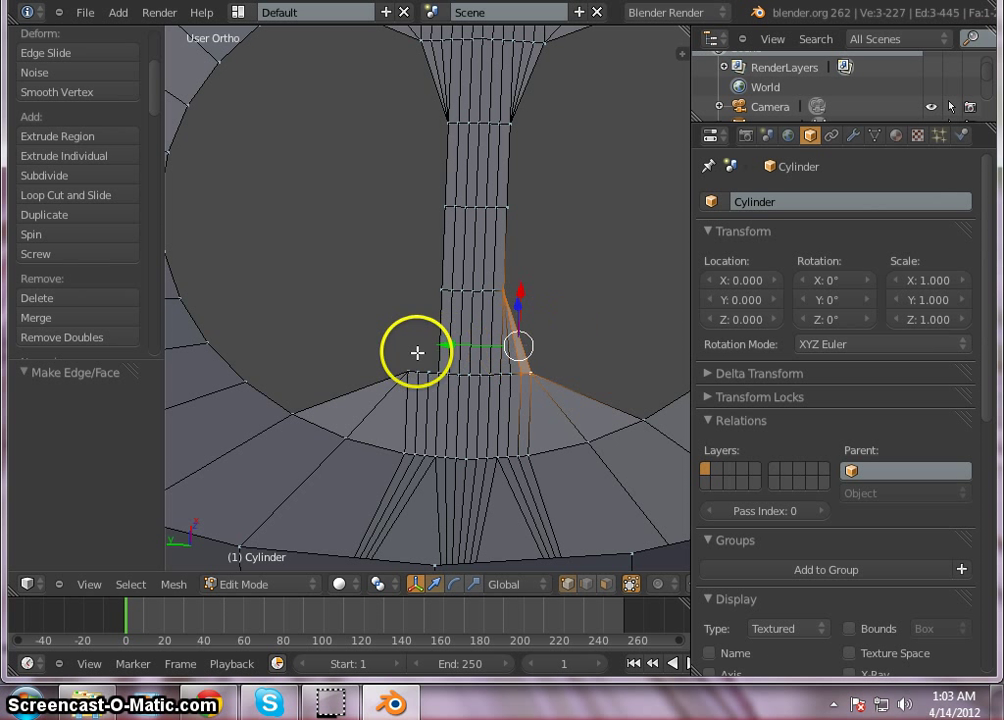
# Fill the near left notch with three triangles fanning from the strip's last edge vertex to the wide row's corner, and clear the selection.
pyautogui.rightClick(441, 290)
pyautogui.keyDown('shift'); pyautogui.rightClick(440, 374); pyautogui.keyUp('shift')
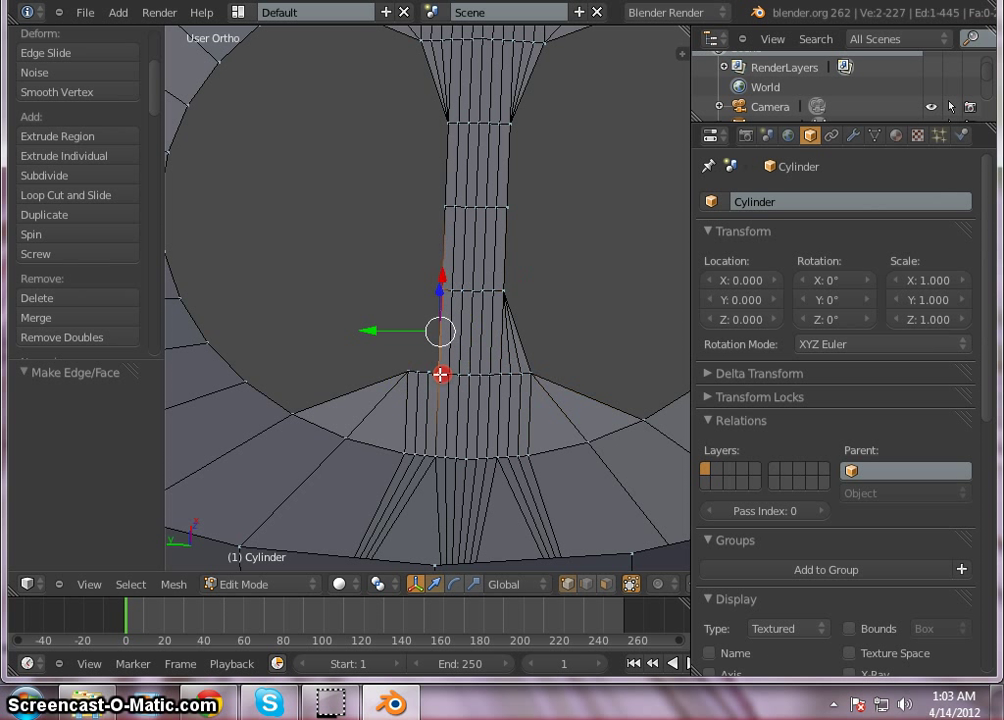
pyautogui.click(430, 368)
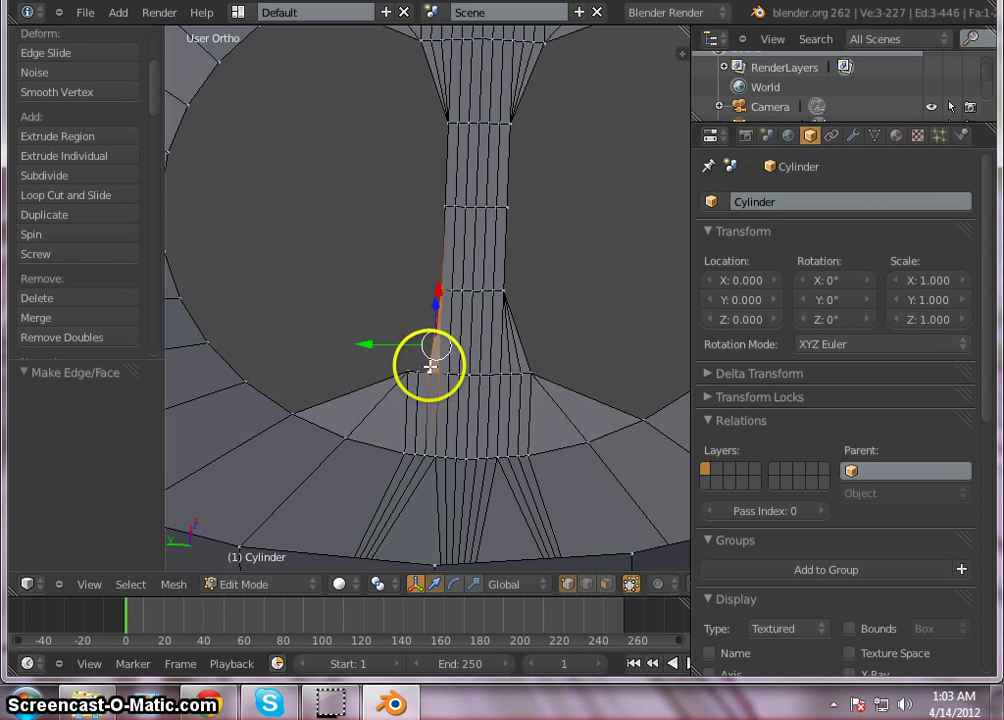
pyautogui.click(419, 373)
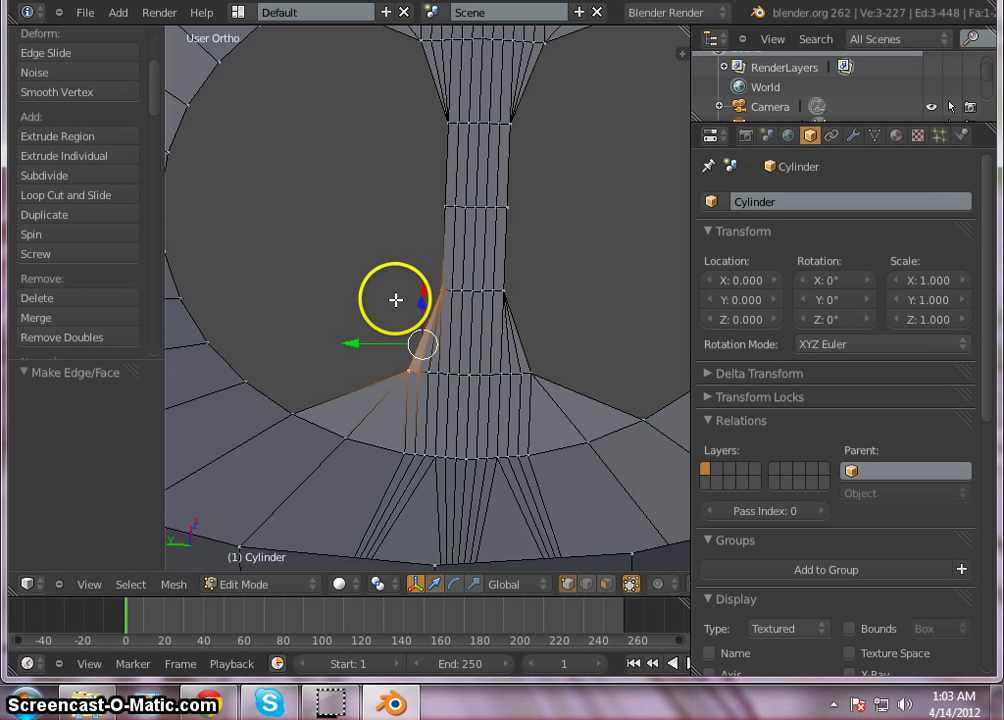
pyautogui.press('a')
pyautogui.scroll(-4, 393, 210)
pyautogui.scroll(3, 396, 209)
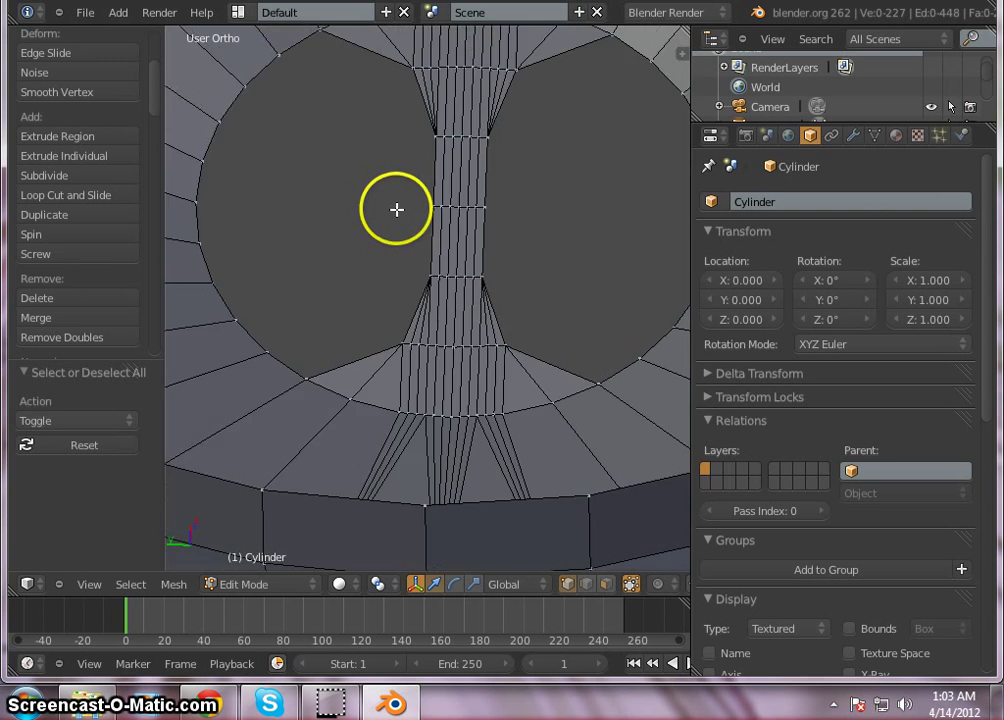
# Widen the 3D view to reveal its remaining header options and set proportional editing to Enable.
pyautogui.scroll(-4, 393, 200)
pyautogui.moveTo(436, 405); pyautogui.dragTo(540, 253, button='middle')
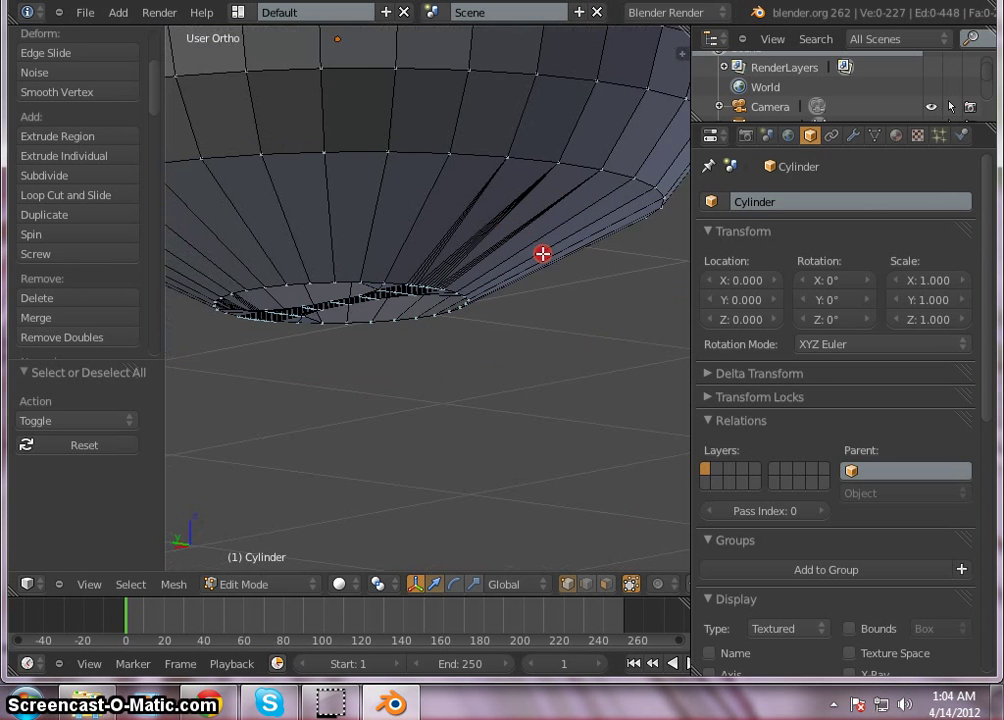
pyautogui.moveTo(691, 366); pyautogui.dragTo(813, 368)
pyautogui.click(723, 555)
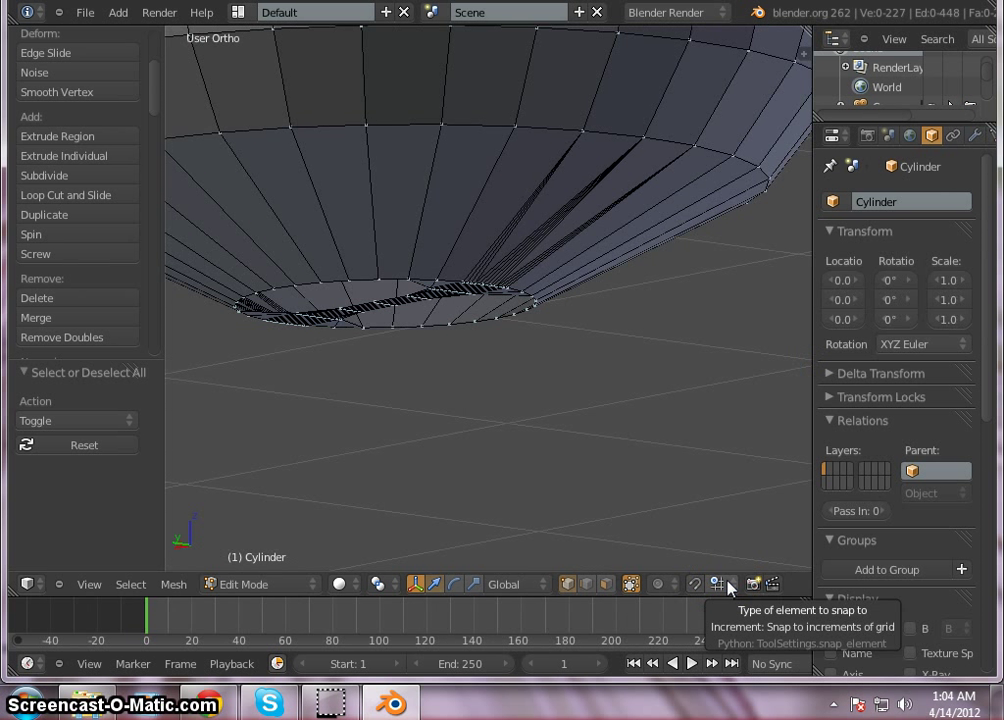
pyautogui.click(671, 586)
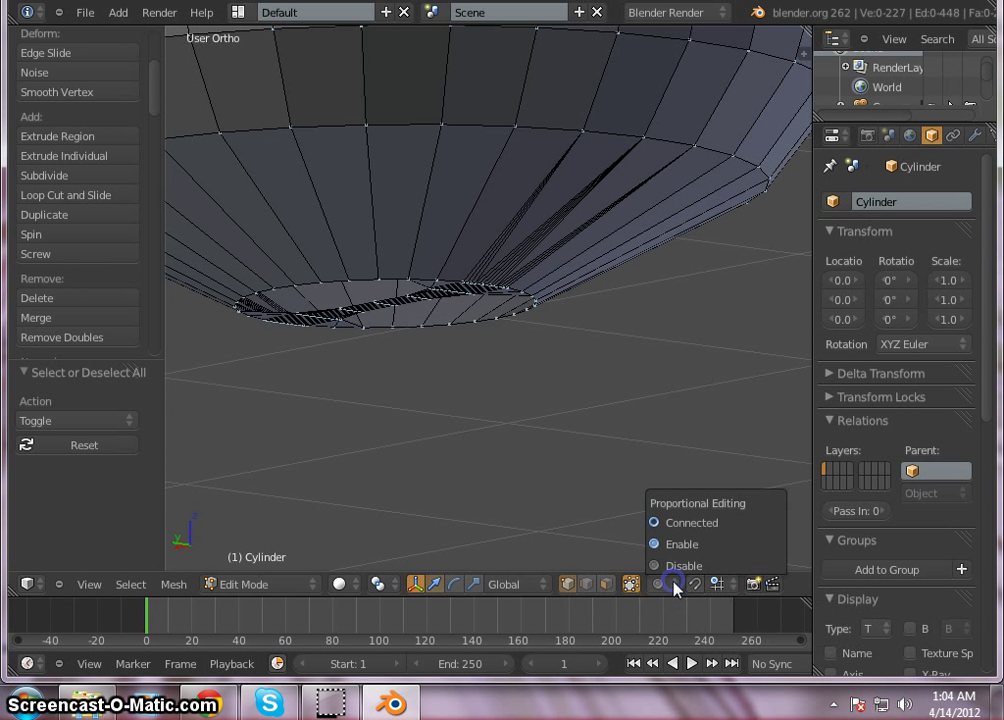
pyautogui.click(671, 545)
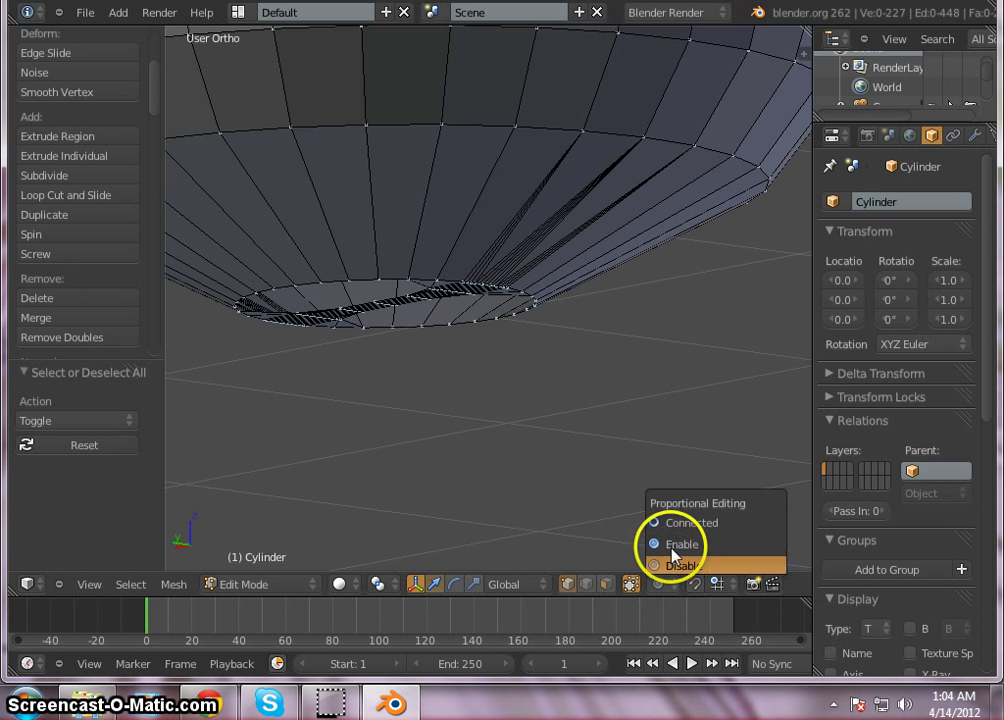
pyautogui.click(671, 547)
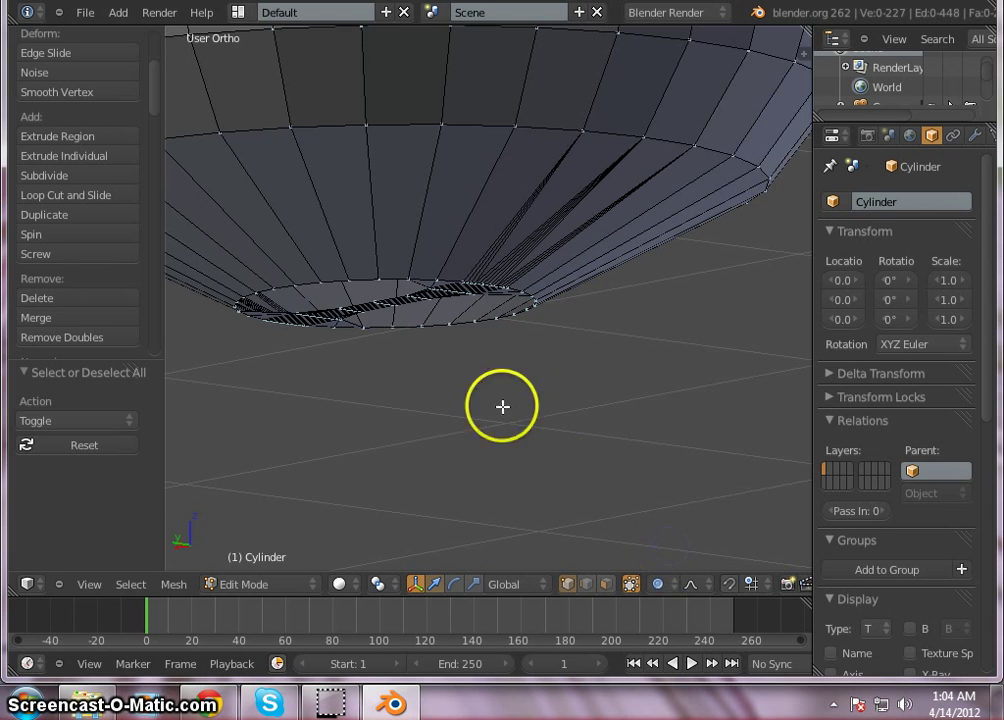
# Select the seven vertices of the strip's middle row across the bottom hole.
pyautogui.scroll(3, 352, 289)
pyautogui.moveTo(416, 384)
pyautogui.mouseDown(button='middle')
pyautogui.moveTo(435, 381)
pyautogui.moveTo(406, 352)
pyautogui.moveTo(497, 394)
pyautogui.moveTo(481, 373)
pyautogui.moveTo(428, 381)
pyautogui.moveTo(416, 363)
pyautogui.mouseUp(button='middle')
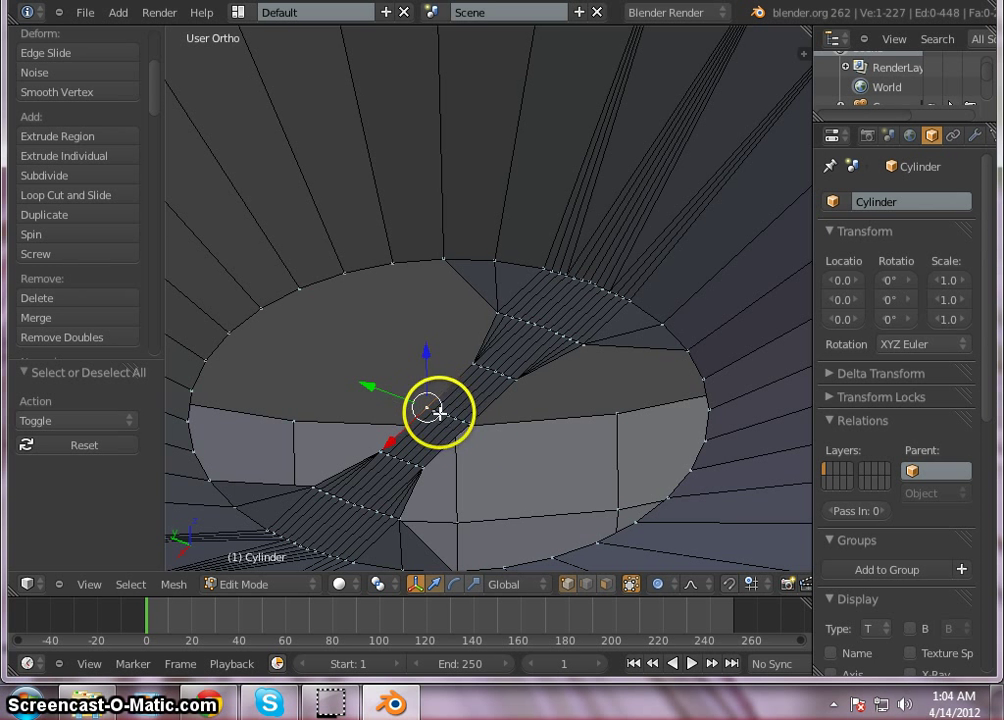
pyautogui.moveTo(492, 441)
pyautogui.mouseDown(button='middle')
pyautogui.moveTo(477, 432)
pyautogui.moveTo(476, 358)
pyautogui.mouseUp(button='middle')
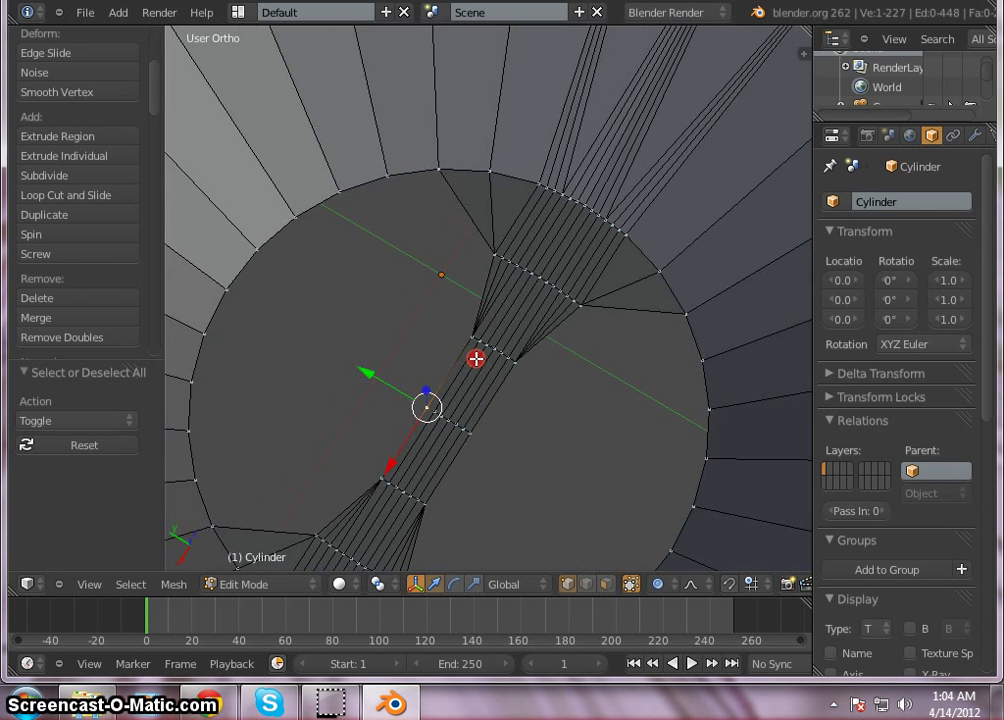
pyautogui.moveTo(482, 440); pyautogui.dragTo(482, 414, button='middle')
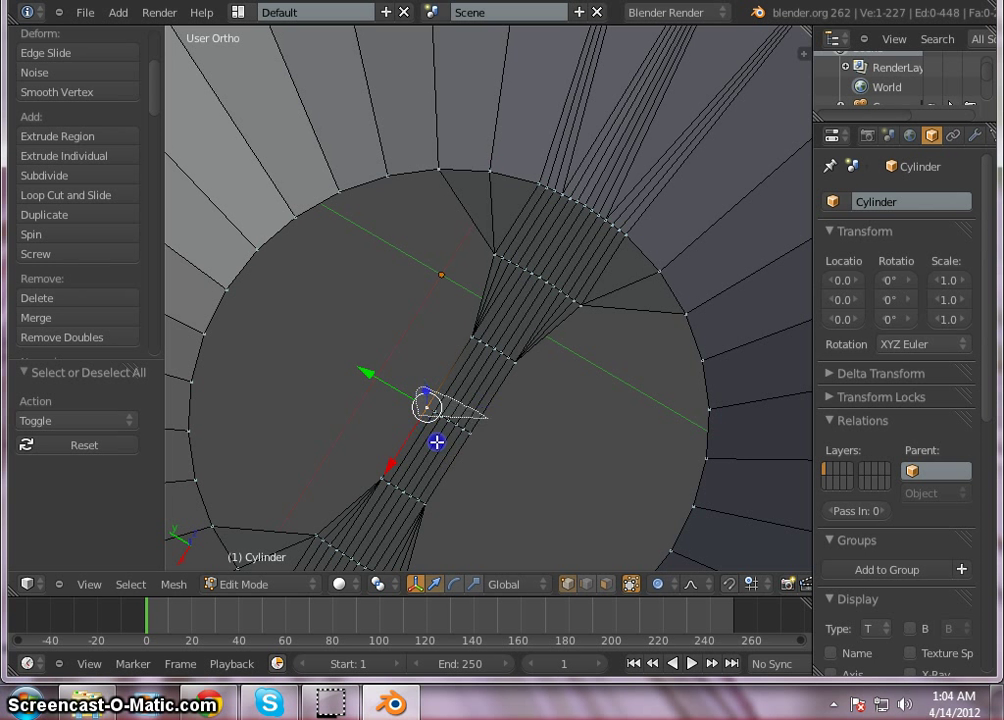
pyautogui.scroll(-3, 412, 390)
pyautogui.moveTo(415, 392)
pyautogui.mouseDown(button='middle')
pyautogui.moveTo(457, 441)
pyautogui.moveTo(489, 548)
pyautogui.moveTo(390, 453)
pyautogui.moveTo(421, 514)
pyautogui.moveTo(511, 557)
pyautogui.mouseUp(button='middle')
# Try moving the strip's middle row along Z with proportional editing set to Enable, and again set to Connected.
pyautogui.moveTo(430, 338)
pyautogui.mouseDown()
pyautogui.moveTo(426, 346)
pyautogui.moveTo(428, 330)
pyautogui.mouseUp()
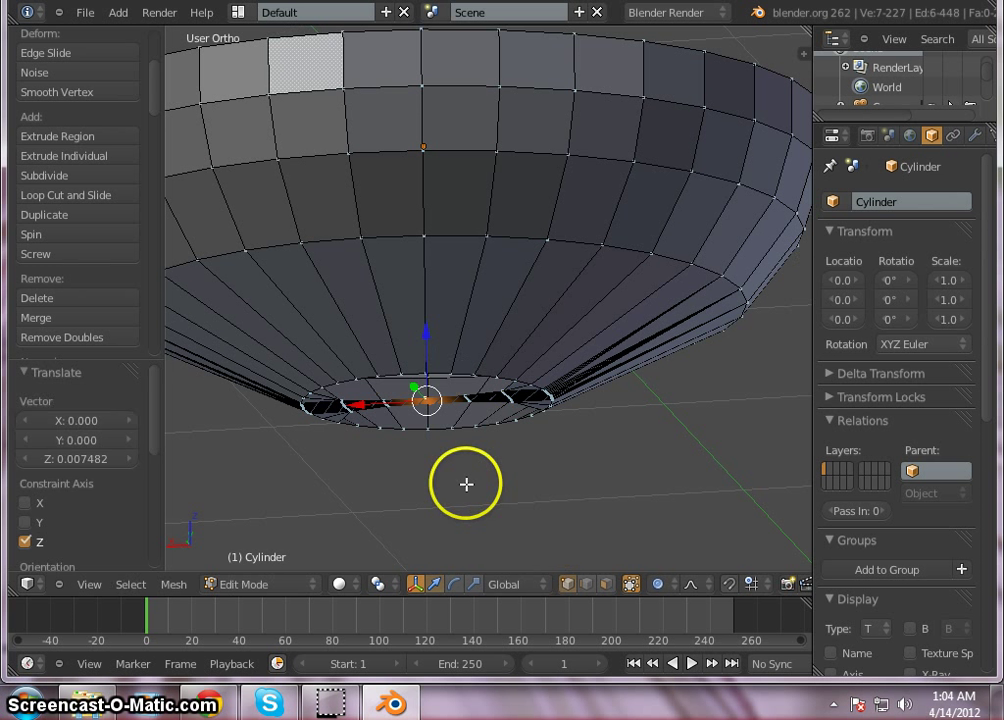
pyautogui.hotkey('ctrl', 'z')
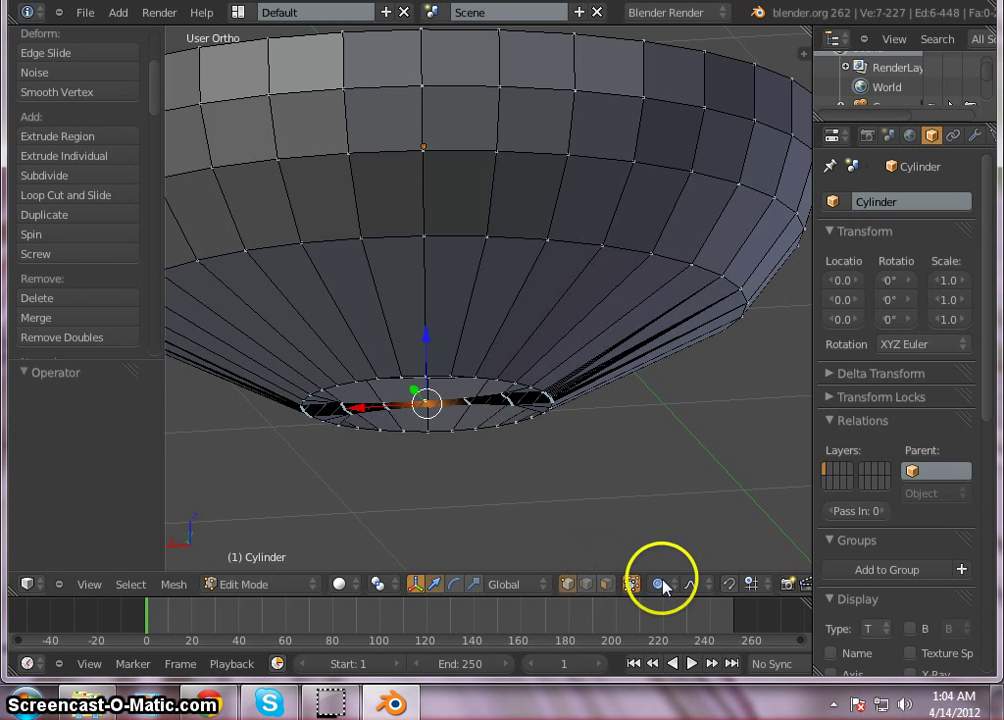
pyautogui.click(660, 584)
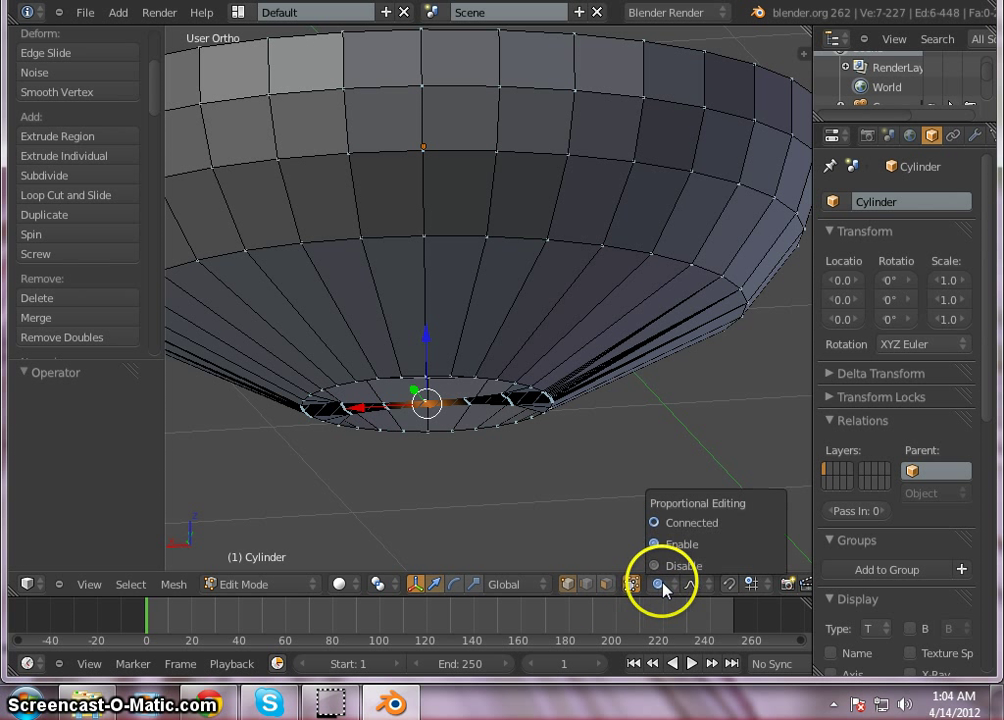
pyautogui.click(660, 522)
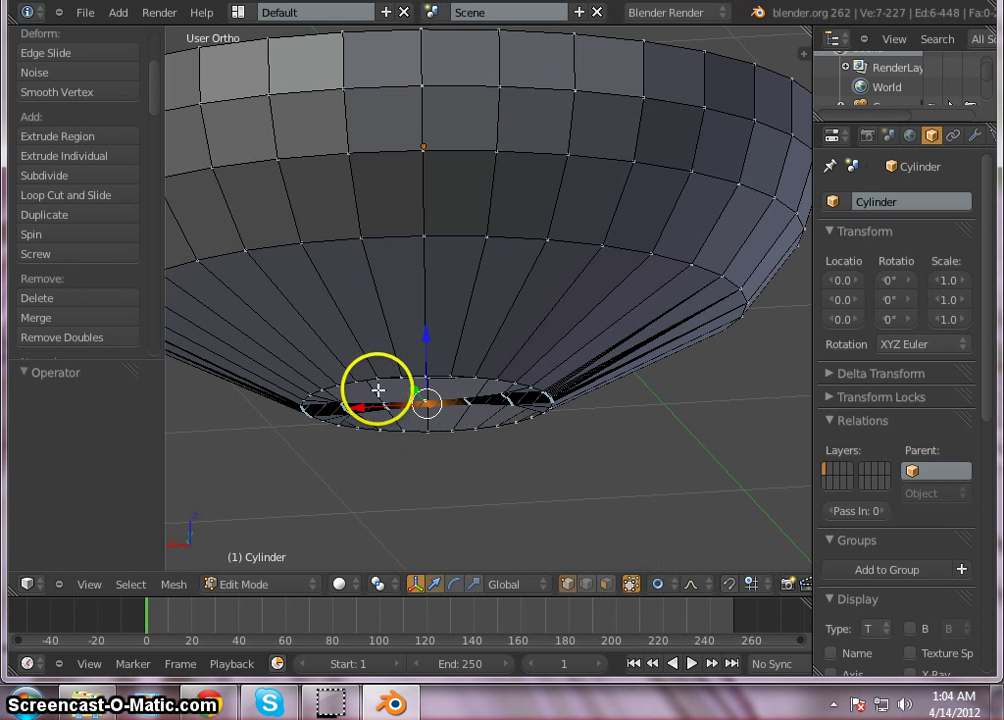
pyautogui.moveTo(426, 334); pyautogui.dragTo(428, 360)
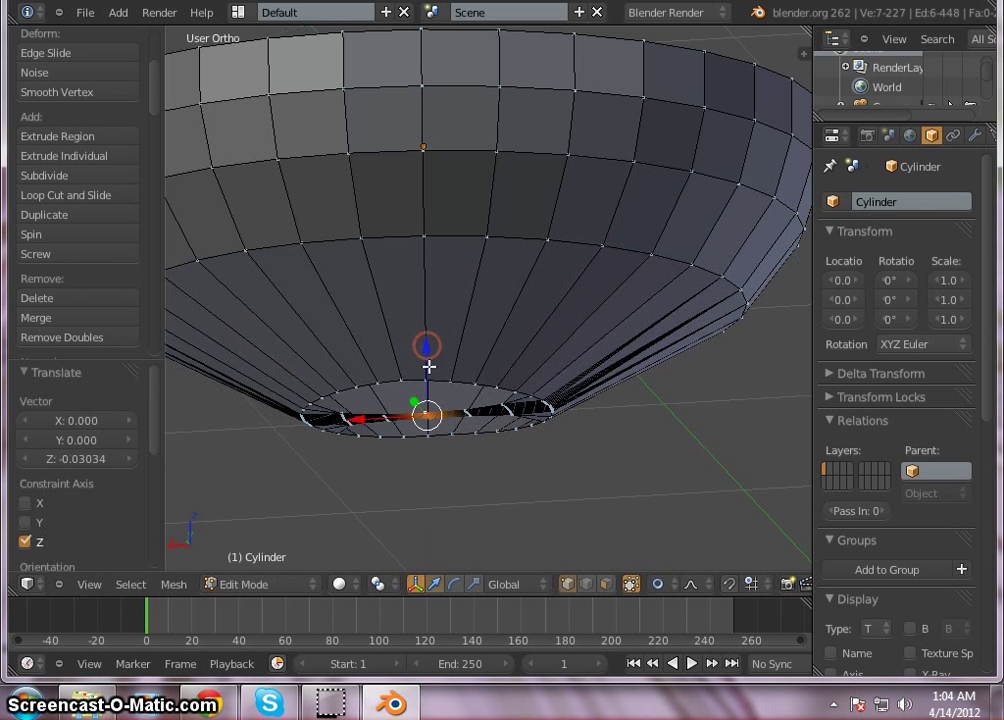
pyautogui.click(450, 430)
pyautogui.hotkey('ctrl', 'z')
# Set proportional editing back to Enable with Sphere falloff and try raising the strip's middle row along Z.
pyautogui.click(173, 584)
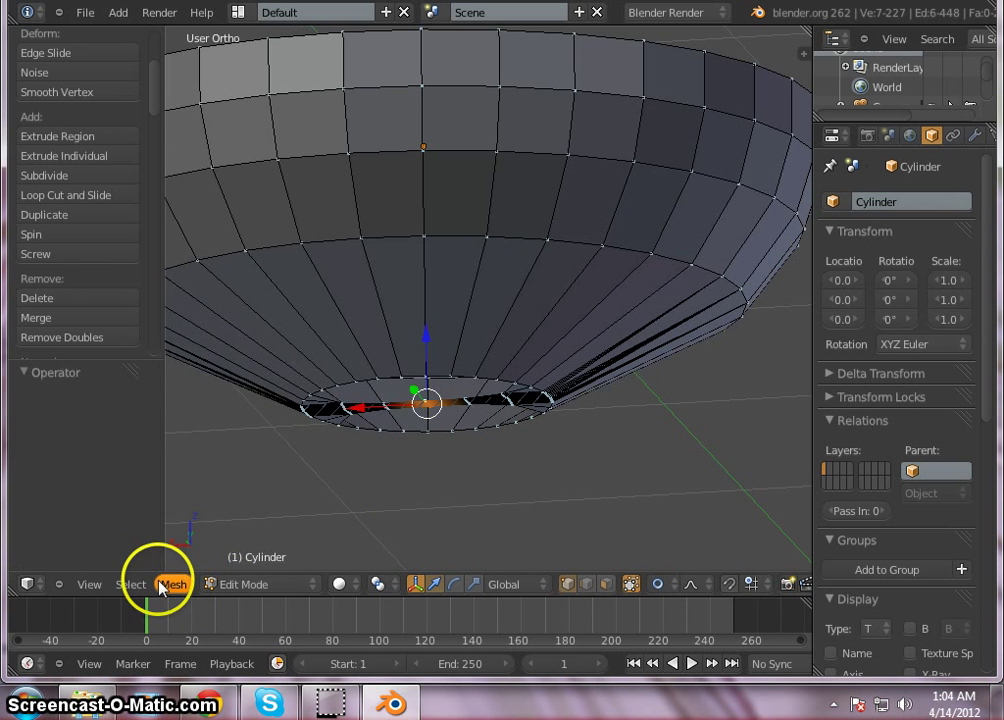
pyautogui.click(173, 584)
pyautogui.moveTo(278, 318)
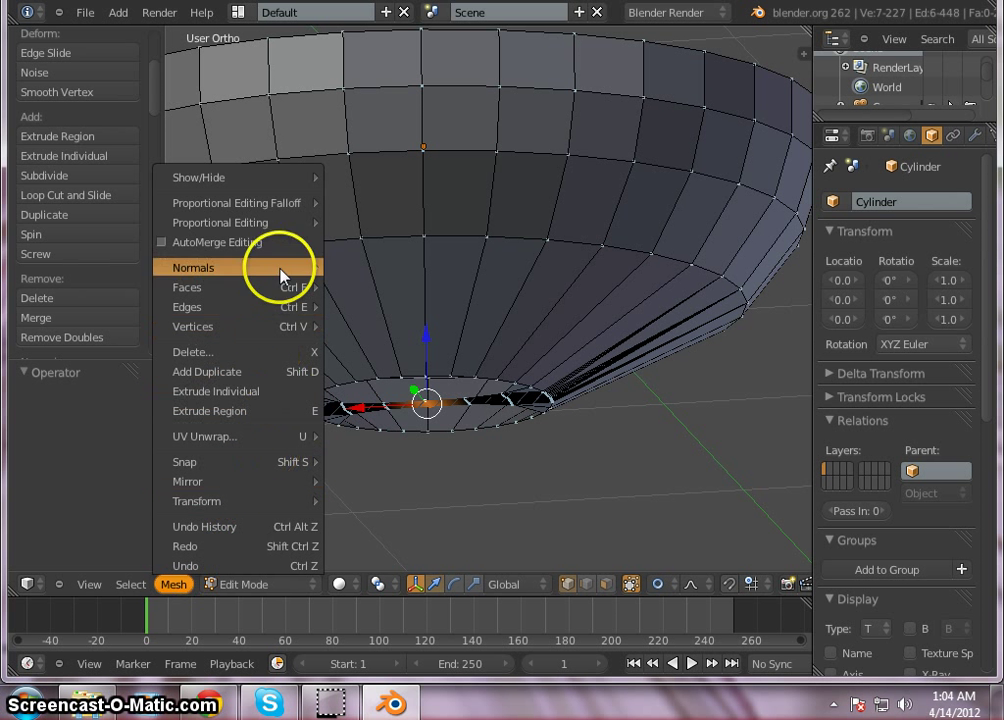
pyautogui.moveTo(283, 218)
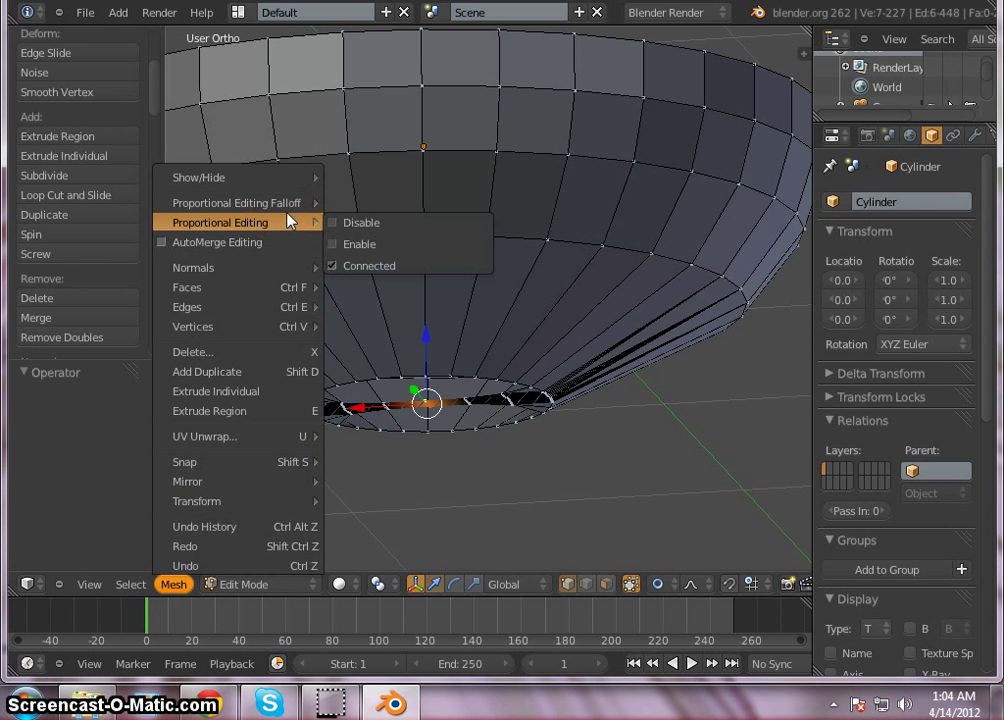
pyautogui.click(336, 245)
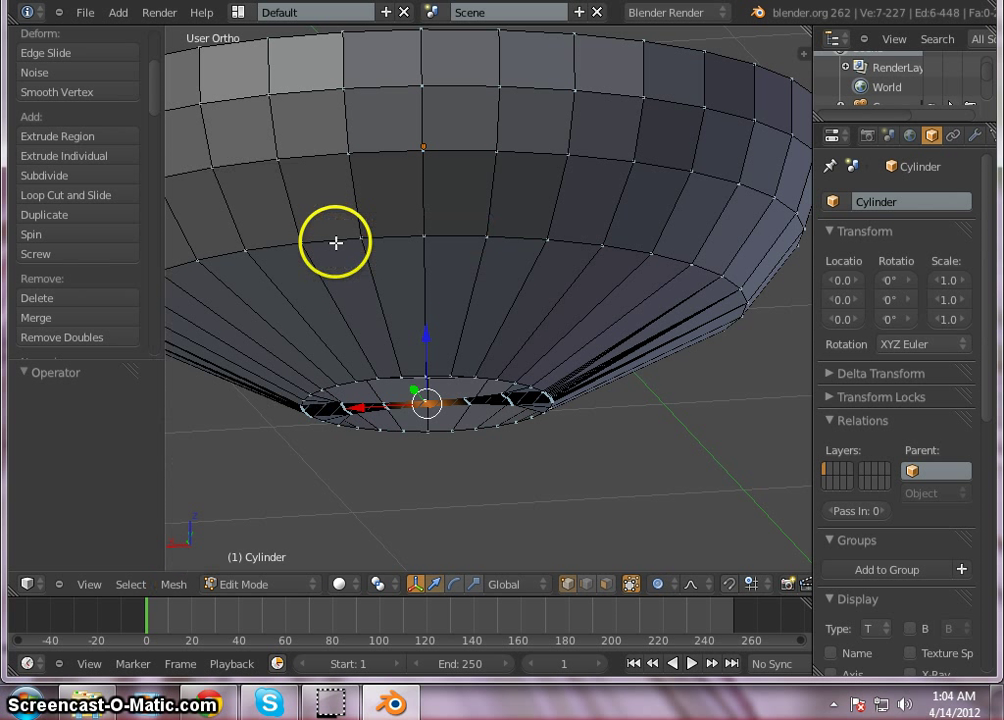
pyautogui.click(174, 584)
pyautogui.moveTo(242, 220)
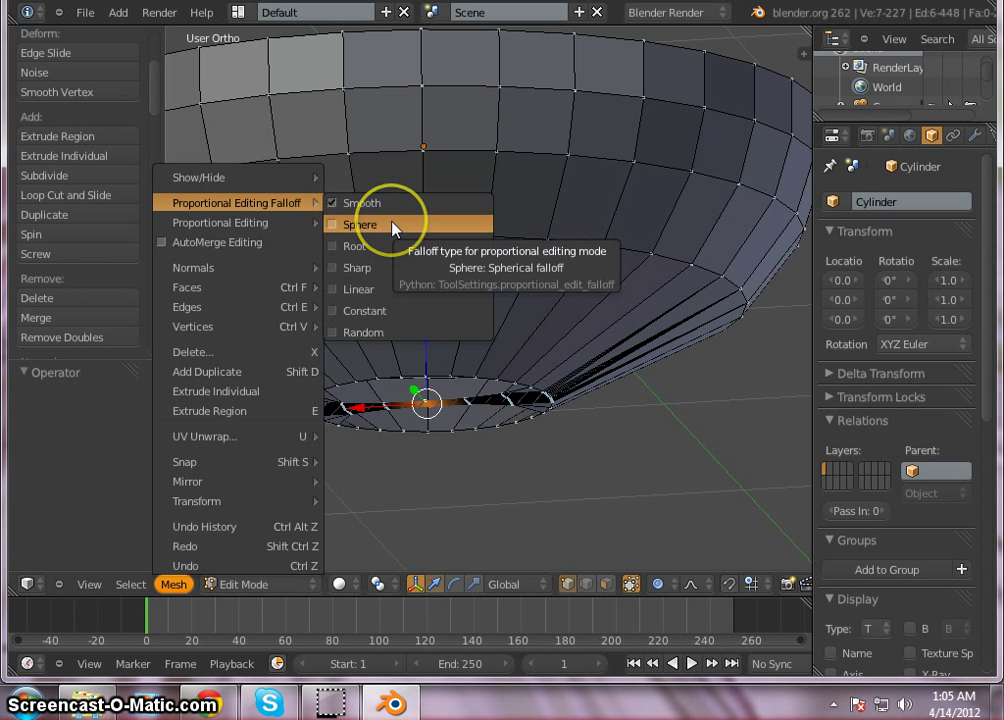
pyautogui.click(392, 226)
pyautogui.moveTo(429, 341); pyautogui.dragTo(421, 312)
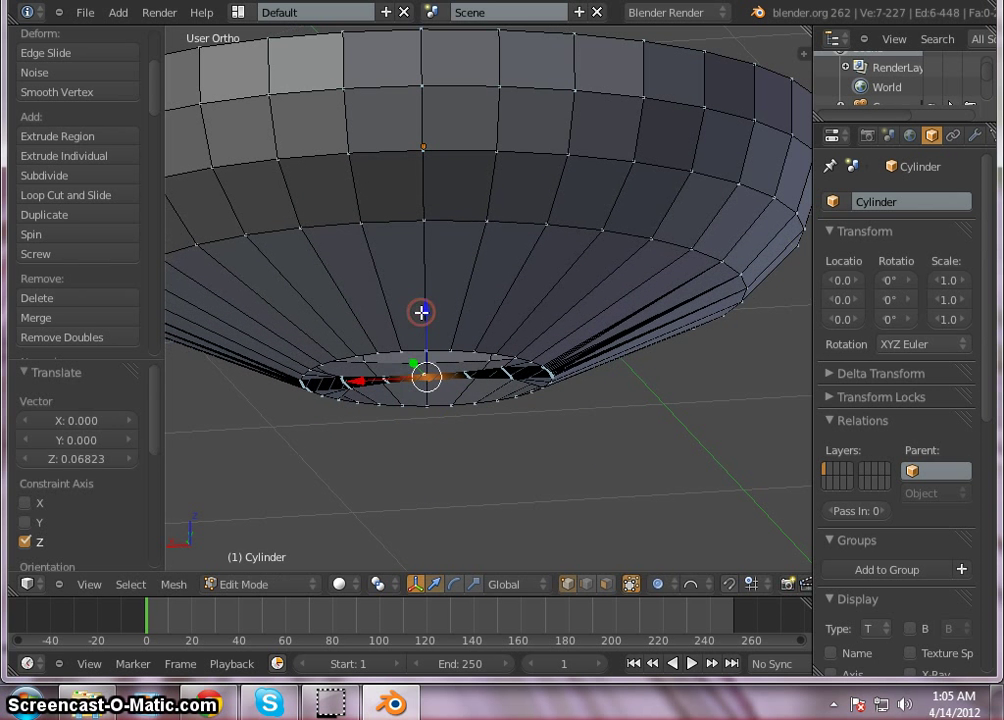
pyautogui.hotkey('ctrl', 'z')
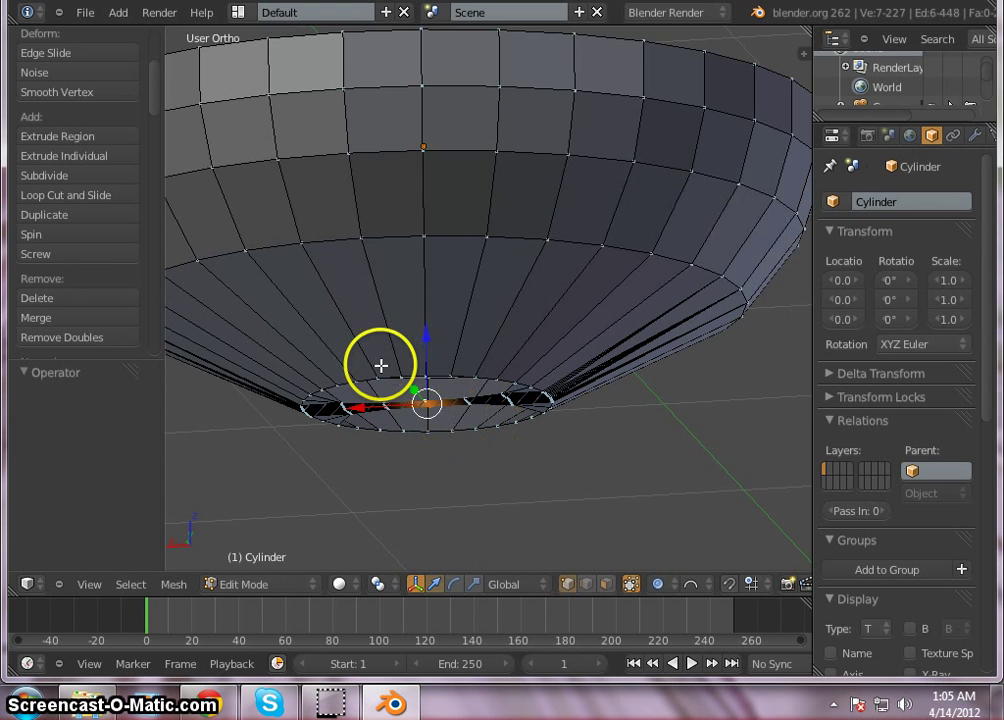
# Disable proportional editing and undo a trial Z move of the strip's middle row.
pyautogui.scroll(3, 381, 366)
pyautogui.scroll(-2, 455, 391)
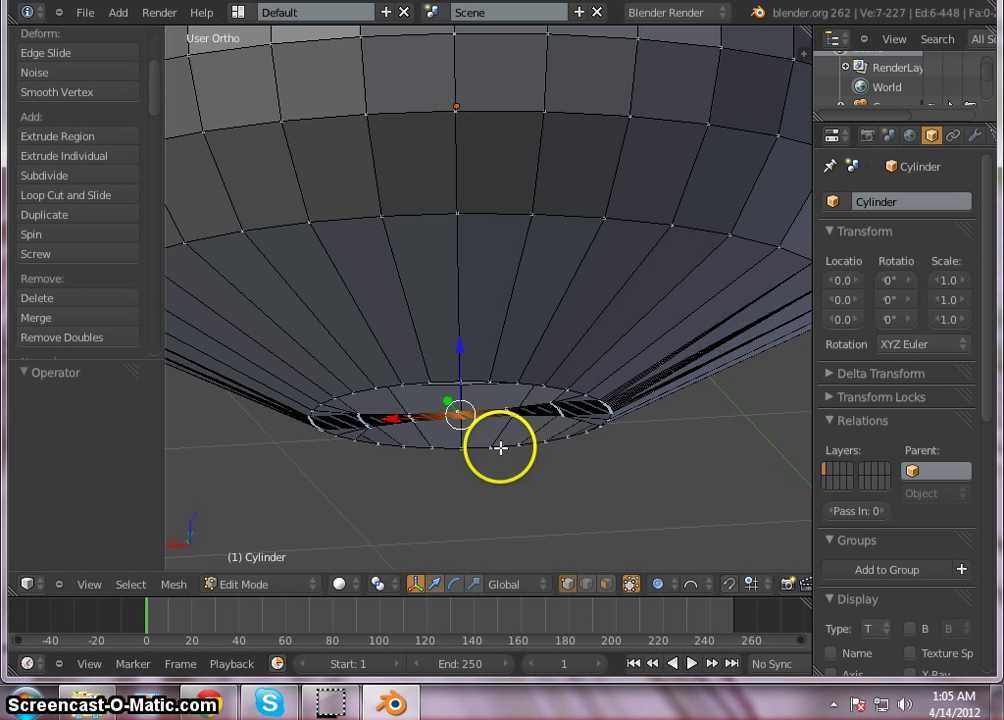
pyautogui.click(667, 585)
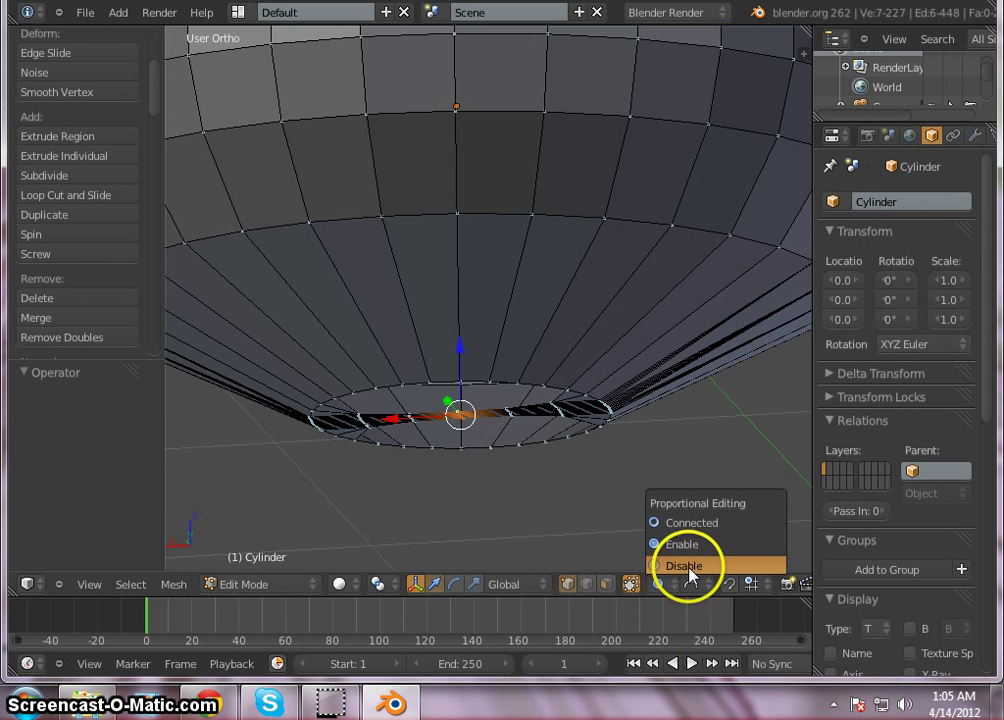
pyautogui.click(686, 566)
pyautogui.moveTo(461, 349)
pyautogui.mouseDown()
pyautogui.moveTo(461, 364)
pyautogui.moveTo(461, 349)
pyautogui.mouseUp()
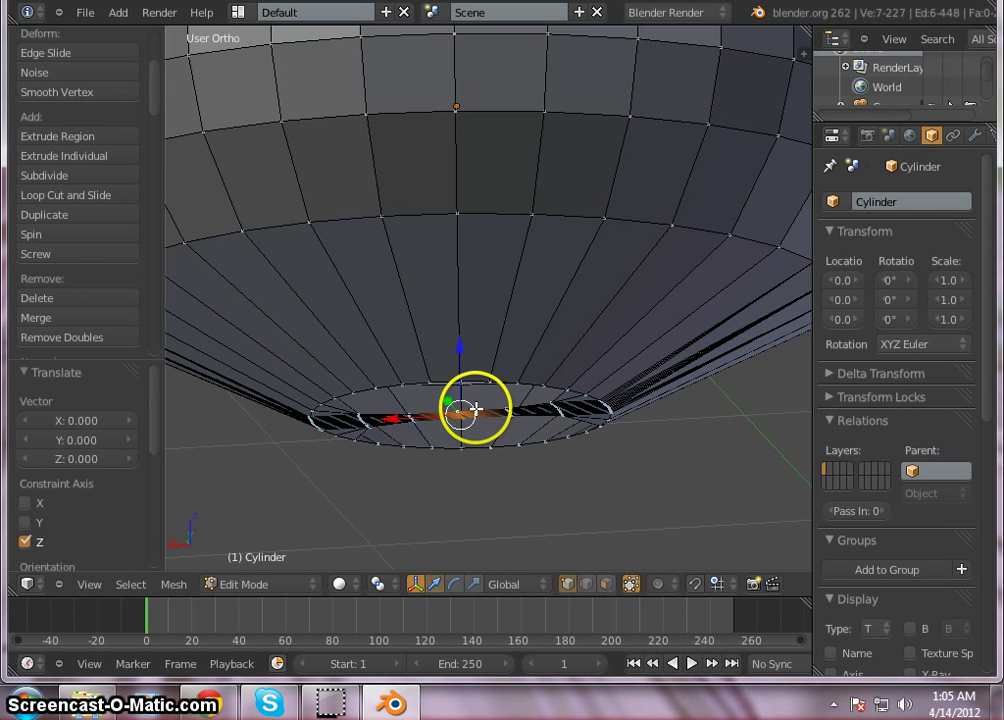
pyautogui.hotkey('ctrl', 'z')
# Select the strip's five inner rows, including both wide ones, move them down along Z, and clear the selection.
pyautogui.scroll(5, 518, 448)
pyautogui.moveTo(397, 484); pyautogui.dragTo(498, 395, button='middle')
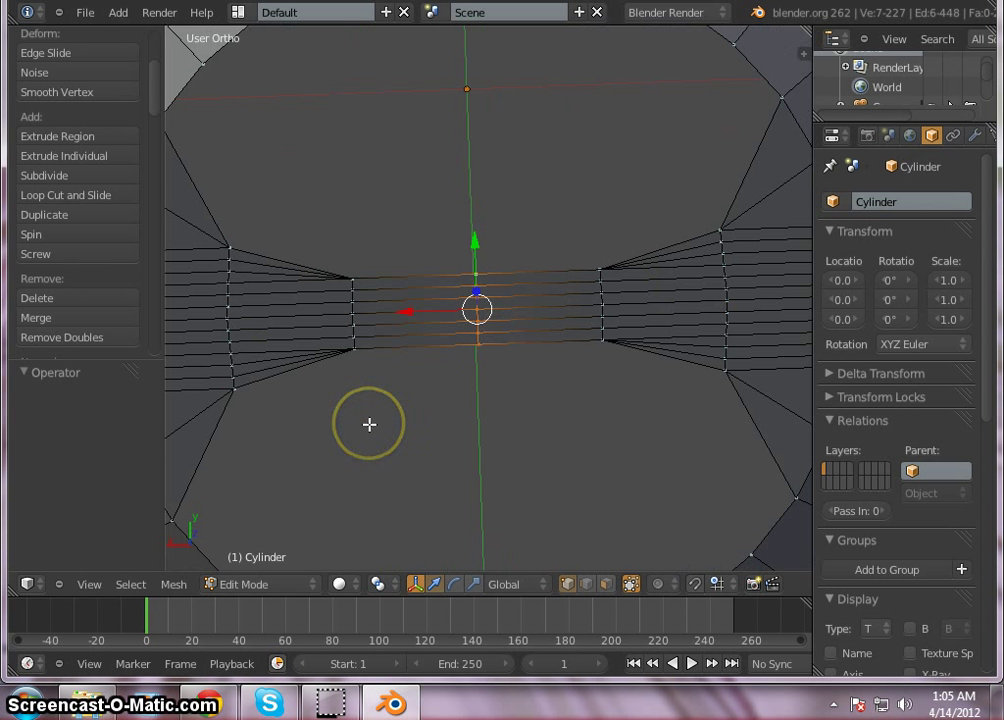
pyautogui.moveTo(355, 420)
pyautogui.keyDown('ctrl'); pyautogui.mouseDown()
pyautogui.moveTo(697, 432)
pyautogui.moveTo(753, 394)
pyautogui.moveTo(722, 217)
pyautogui.moveTo(455, 175)
pyautogui.moveTo(204, 233)
pyautogui.moveTo(222, 385)
pyautogui.moveTo(392, 412)
pyautogui.mouseUp(); pyautogui.keyUp('ctrl')
pyautogui.moveTo(388, 202); pyautogui.dragTo(394, 348, button='middle')
pyautogui.moveTo(475, 241); pyautogui.dragTo(475, 275)
pyautogui.moveTo(500, 434); pyautogui.dragTo(502, 310, button='middle')
pyautogui.press('a')
pyautogui.click(464, 415)
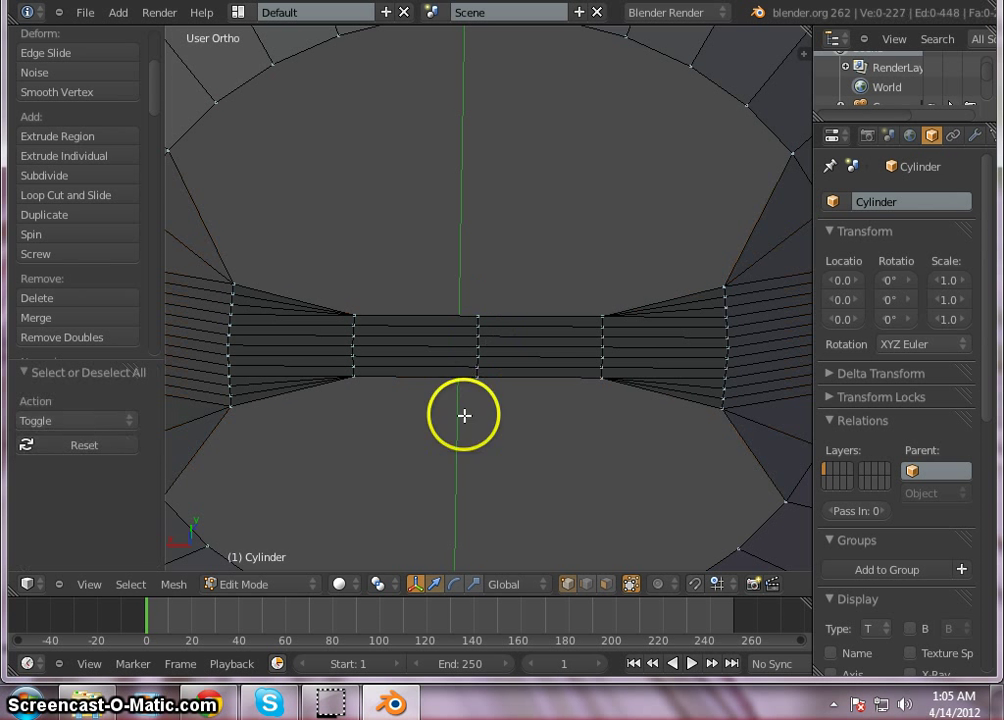
# Select the strip's three middle rows, move them about 0.023 down along Z, and clear the selection.
pyautogui.moveTo(387, 452)
pyautogui.keyDown('ctrl'); pyautogui.mouseDown()
pyautogui.moveTo(652, 390)
pyautogui.moveTo(430, 271)
pyautogui.moveTo(360, 418)
pyautogui.mouseUp(); pyautogui.keyUp('ctrl')
pyautogui.moveTo(456, 224); pyautogui.dragTo(444, 338, button='middle')
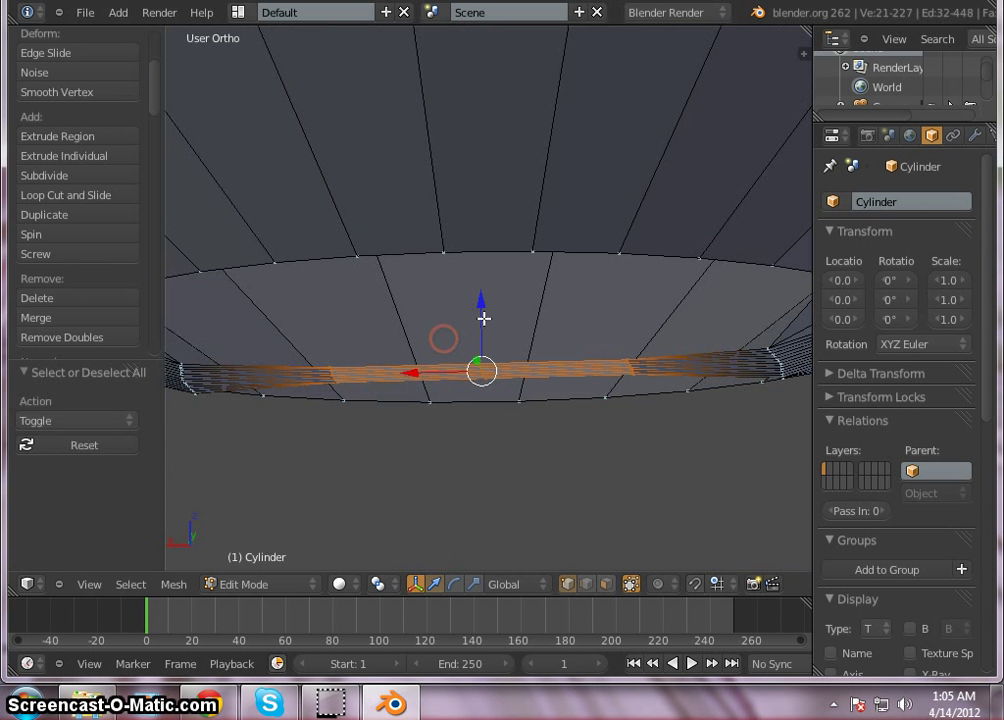
pyautogui.moveTo(480, 303); pyautogui.dragTo(480, 332)
pyautogui.click(480, 333)
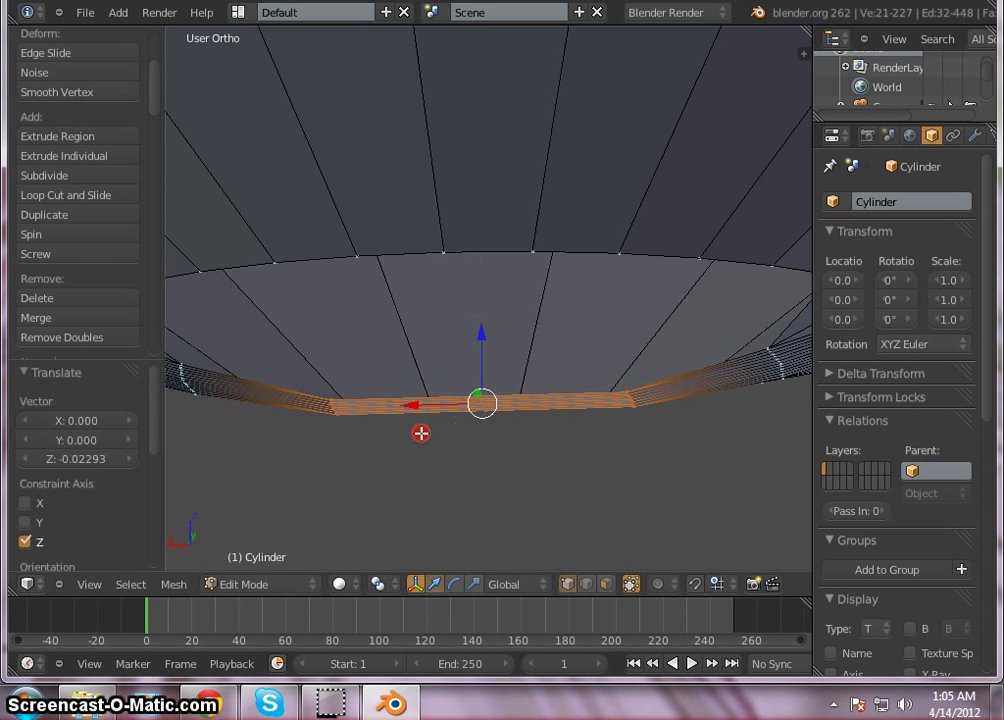
pyautogui.moveTo(480, 333); pyautogui.dragTo(439, 330, button='middle')
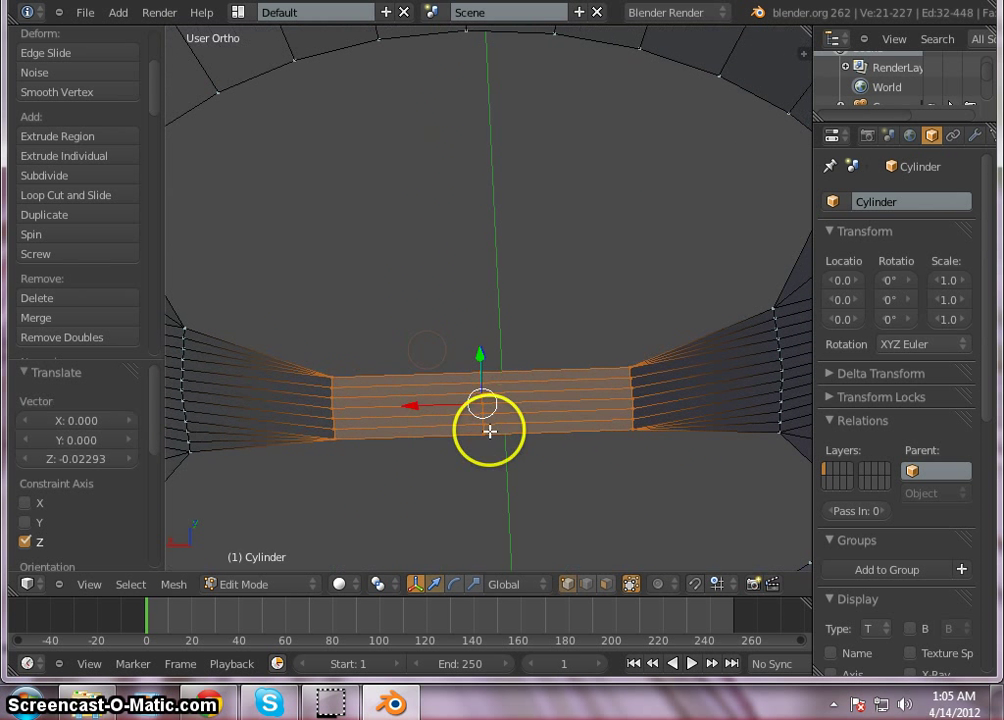
pyautogui.press('a')
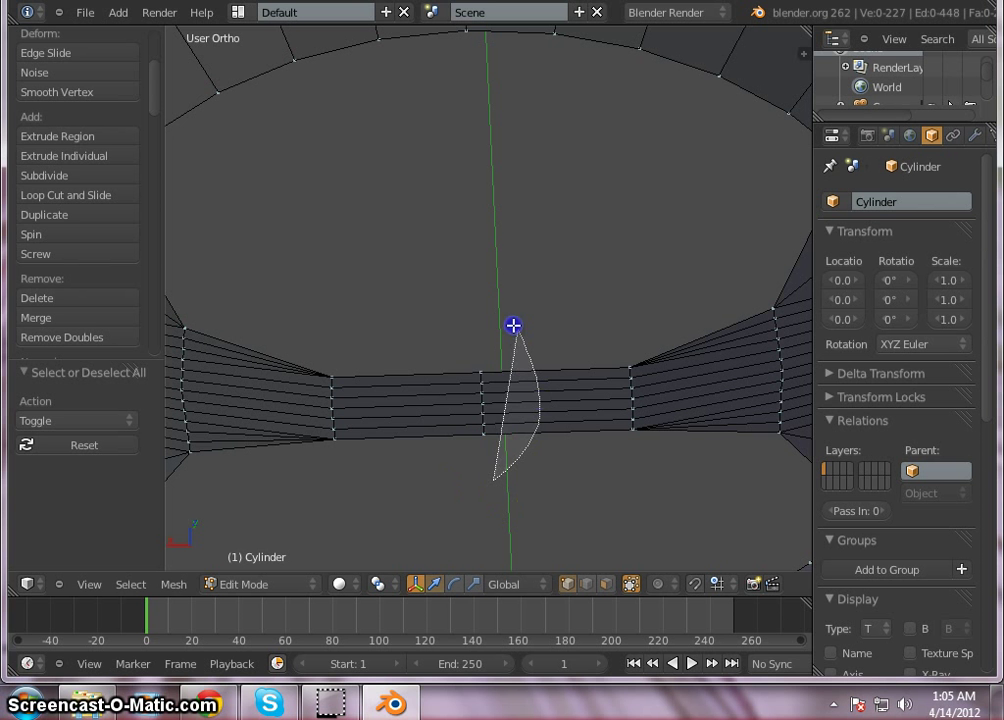
# Select only the strip's centre row and move it about 0.016 down along Z.
pyautogui.keyDown('ctrl'); pyautogui.moveTo(484, 475); pyautogui.dragTo(463, 347); pyautogui.keyUp('ctrl')
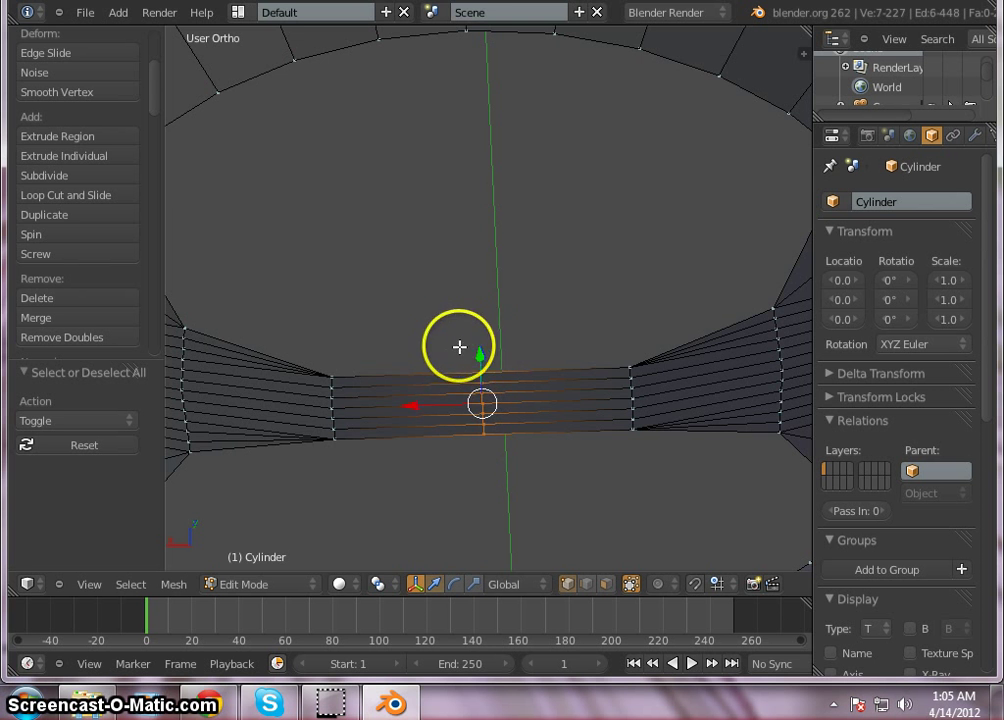
pyautogui.moveTo(459, 347); pyautogui.dragTo(467, 381, button='middle')
pyautogui.moveTo(482, 348); pyautogui.dragTo(482, 356)
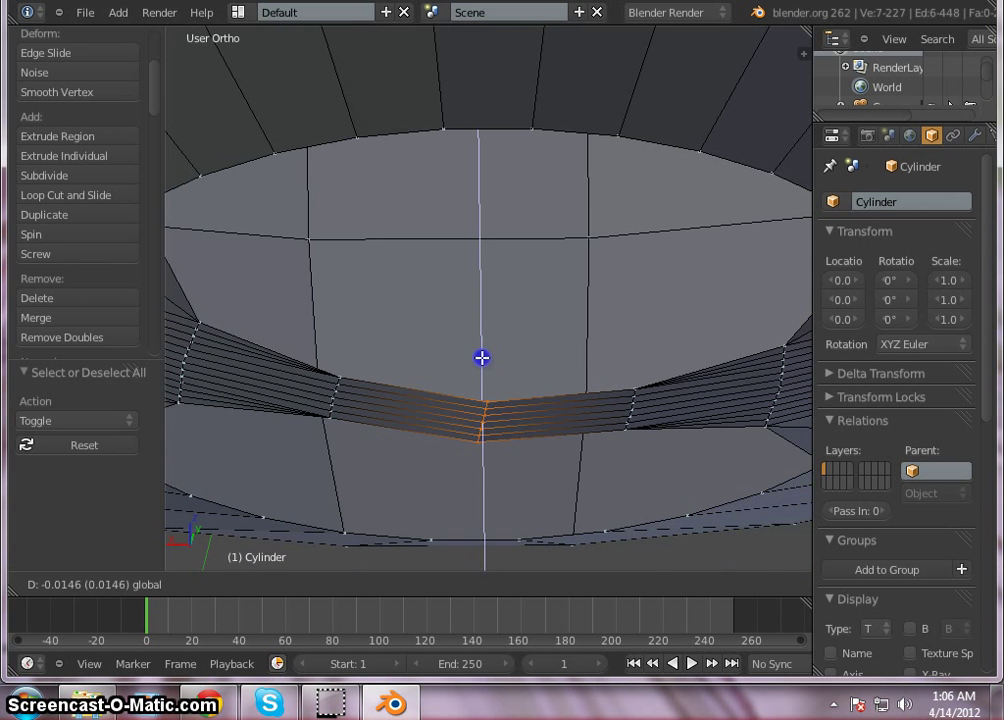
pyautogui.click(482, 359)
# Examine the curved strip and the whole bowl from several angles, clearing the selection.
pyautogui.moveTo(457, 327); pyautogui.dragTo(474, 384, button='middle')
pyautogui.moveTo(428, 199); pyautogui.dragTo(424, 343, button='middle')
pyautogui.scroll(-5, 450, 287)
pyautogui.moveTo(450, 287); pyautogui.dragTo(403, 64, button='middle')
pyautogui.moveTo(759, 567); pyautogui.dragTo(760, 147, button='middle')
pyautogui.moveTo(416, 386); pyautogui.dragTo(430, 350, button='middle')
pyautogui.scroll(3, 424, 209)
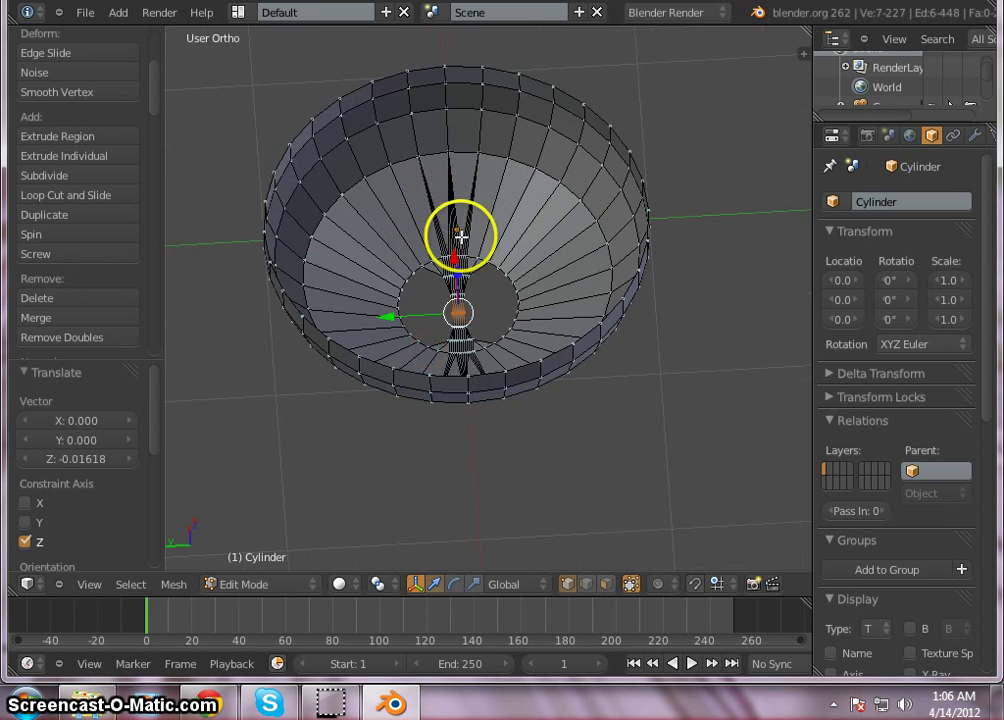
pyautogui.moveTo(460, 236)
pyautogui.mouseDown(button='middle')
pyautogui.moveTo(457, 352)
pyautogui.moveTo(392, 309)
pyautogui.moveTo(332, 311)
pyautogui.moveTo(374, 372)
pyautogui.mouseUp(button='middle')
pyautogui.press('a')
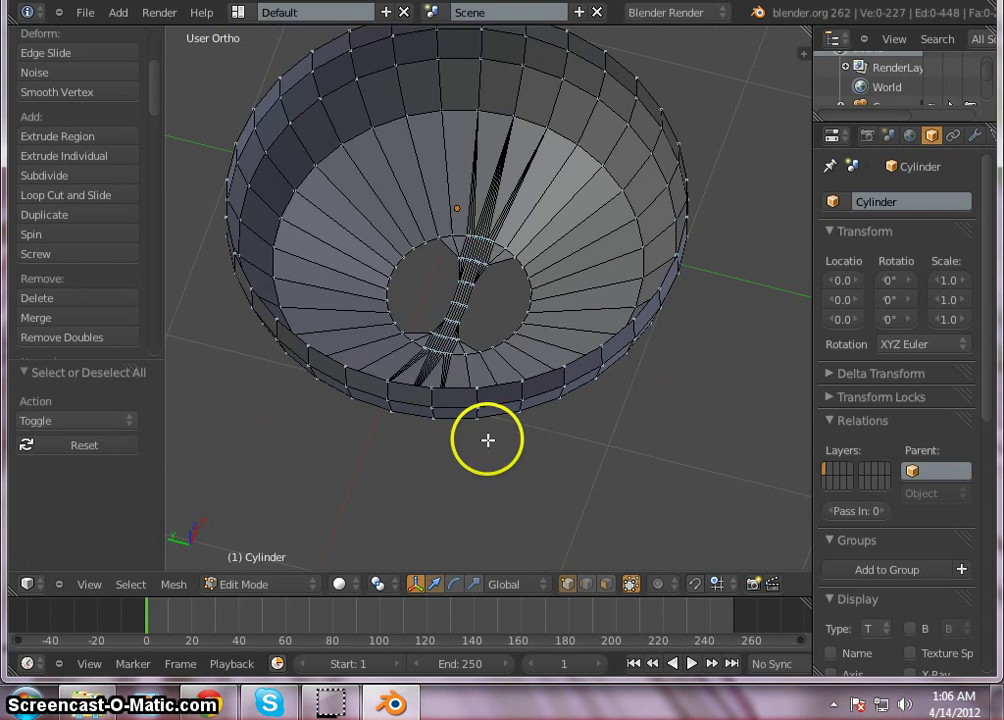
pyautogui.moveTo(489, 437); pyautogui.dragTo(576, 417, button='middle')
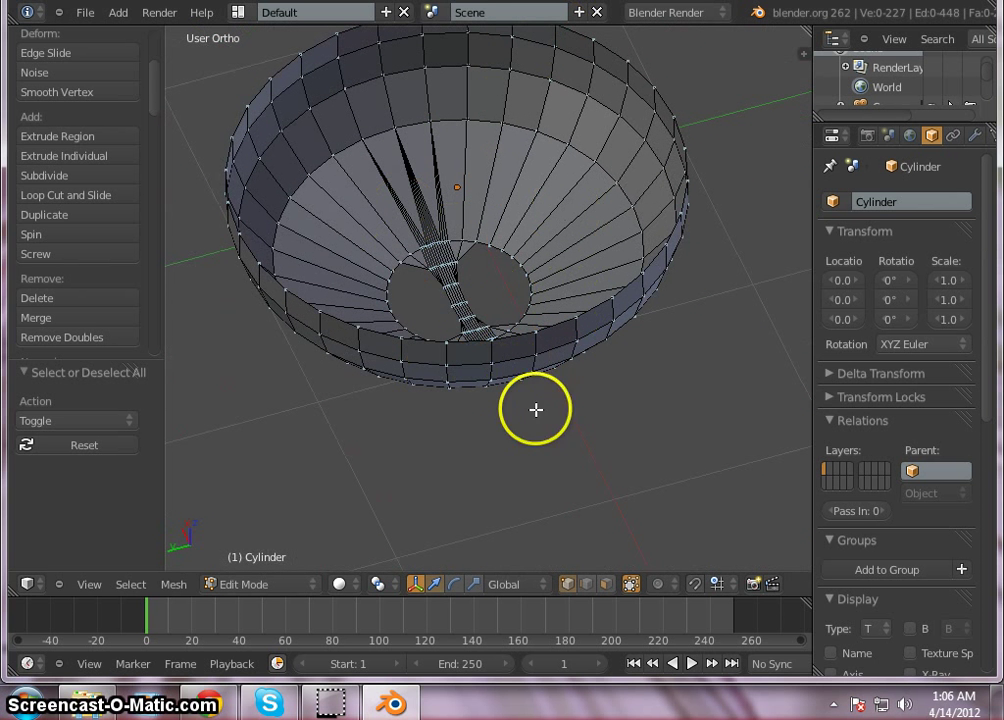